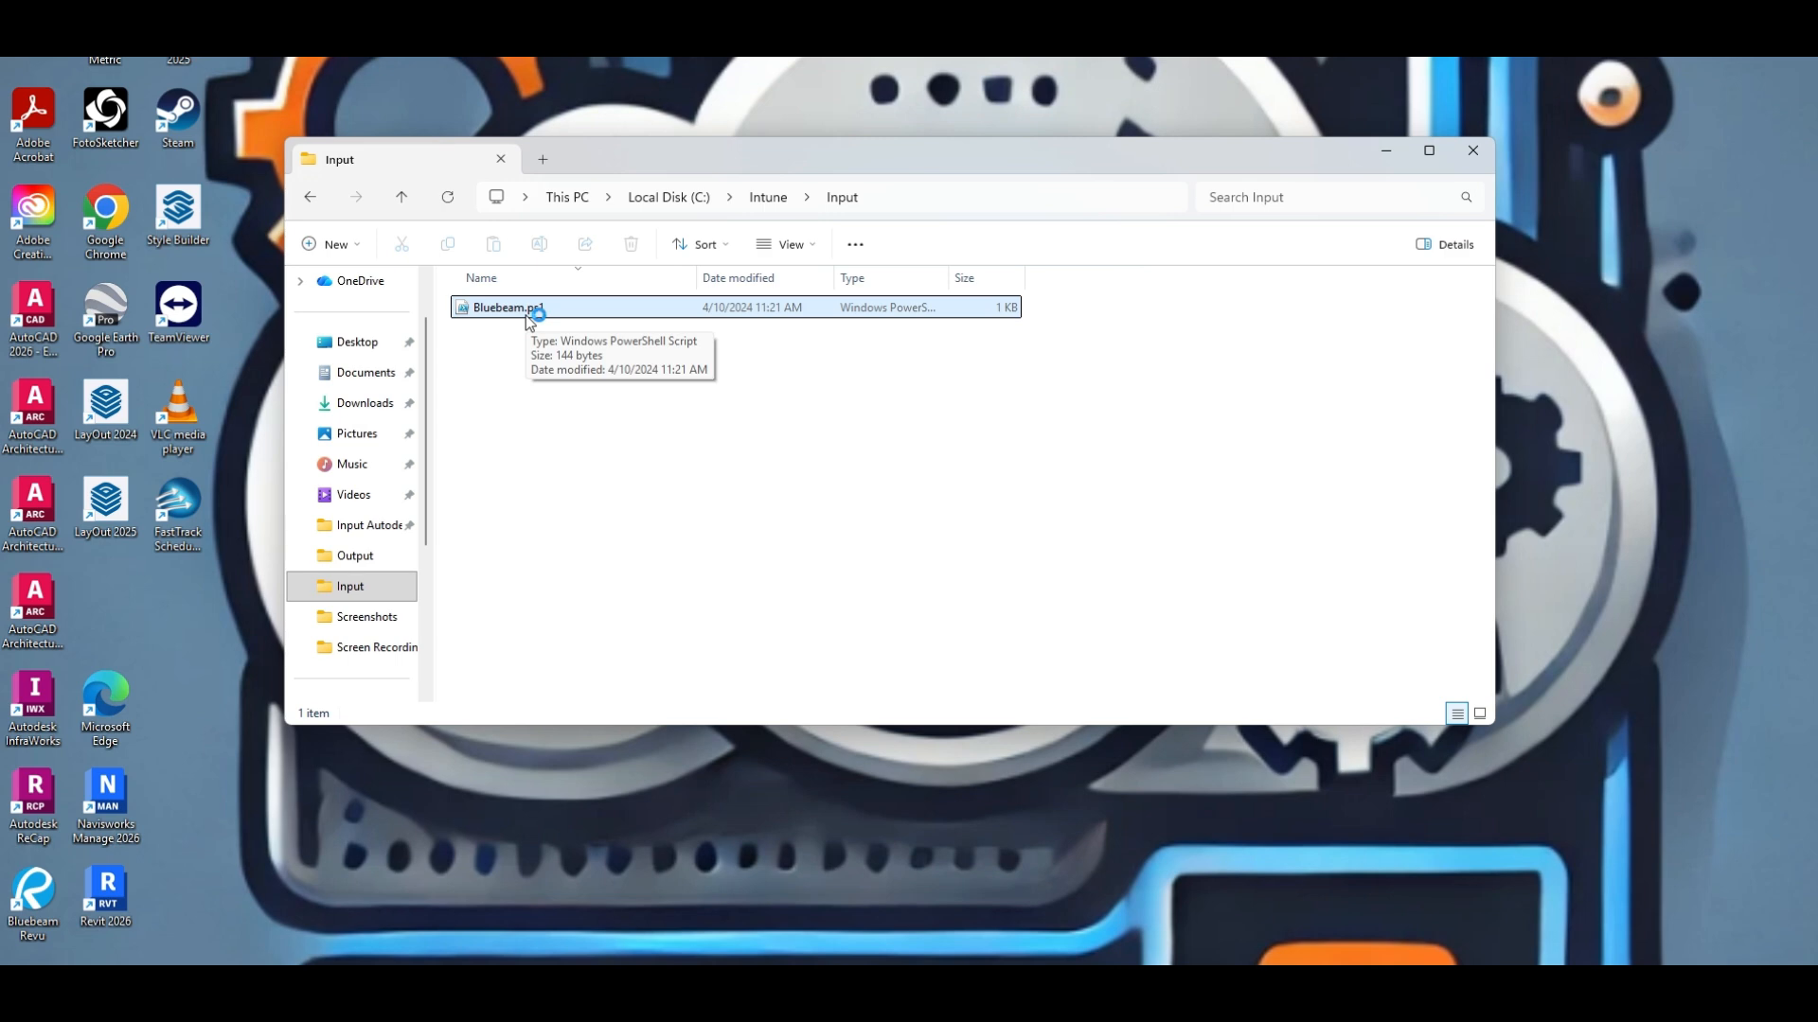
# - Review the Bluebeam.ps1 script in Notepad and close both it and Civil3D2026install.ps1, discarding the latter's unsaved changes
pyautogui.click(527, 319)
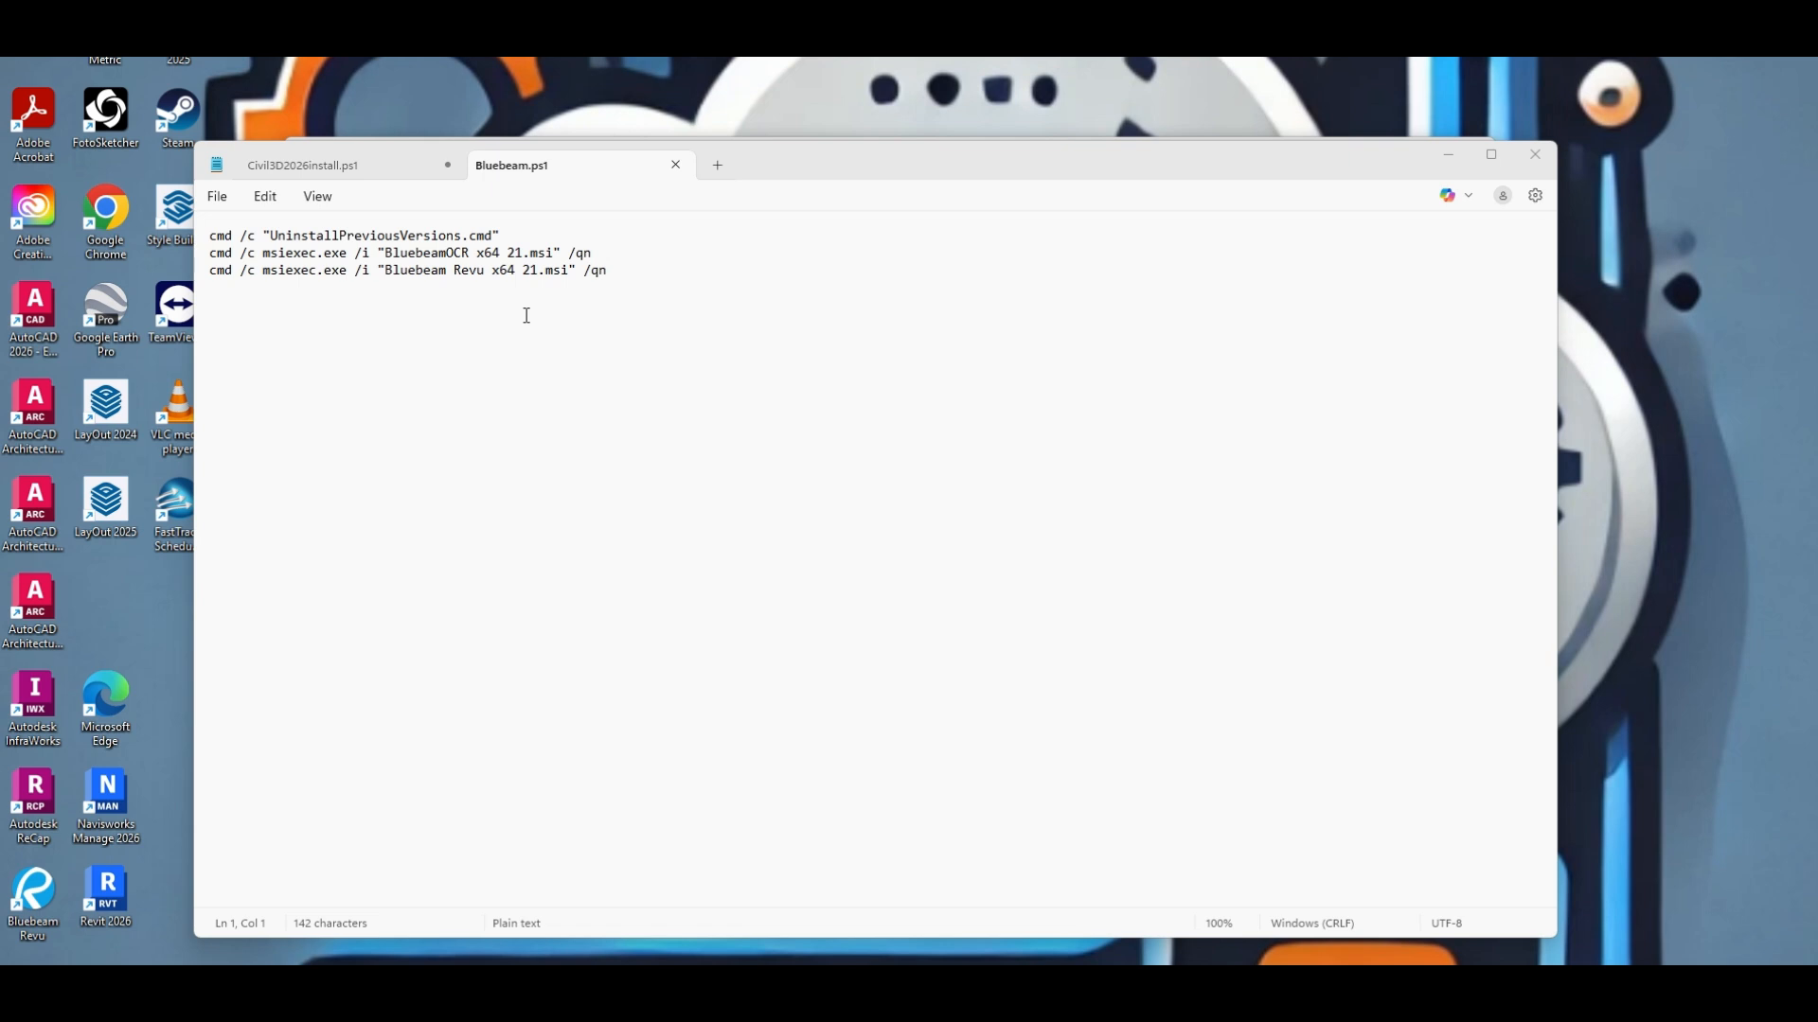
pyautogui.click(448, 165)
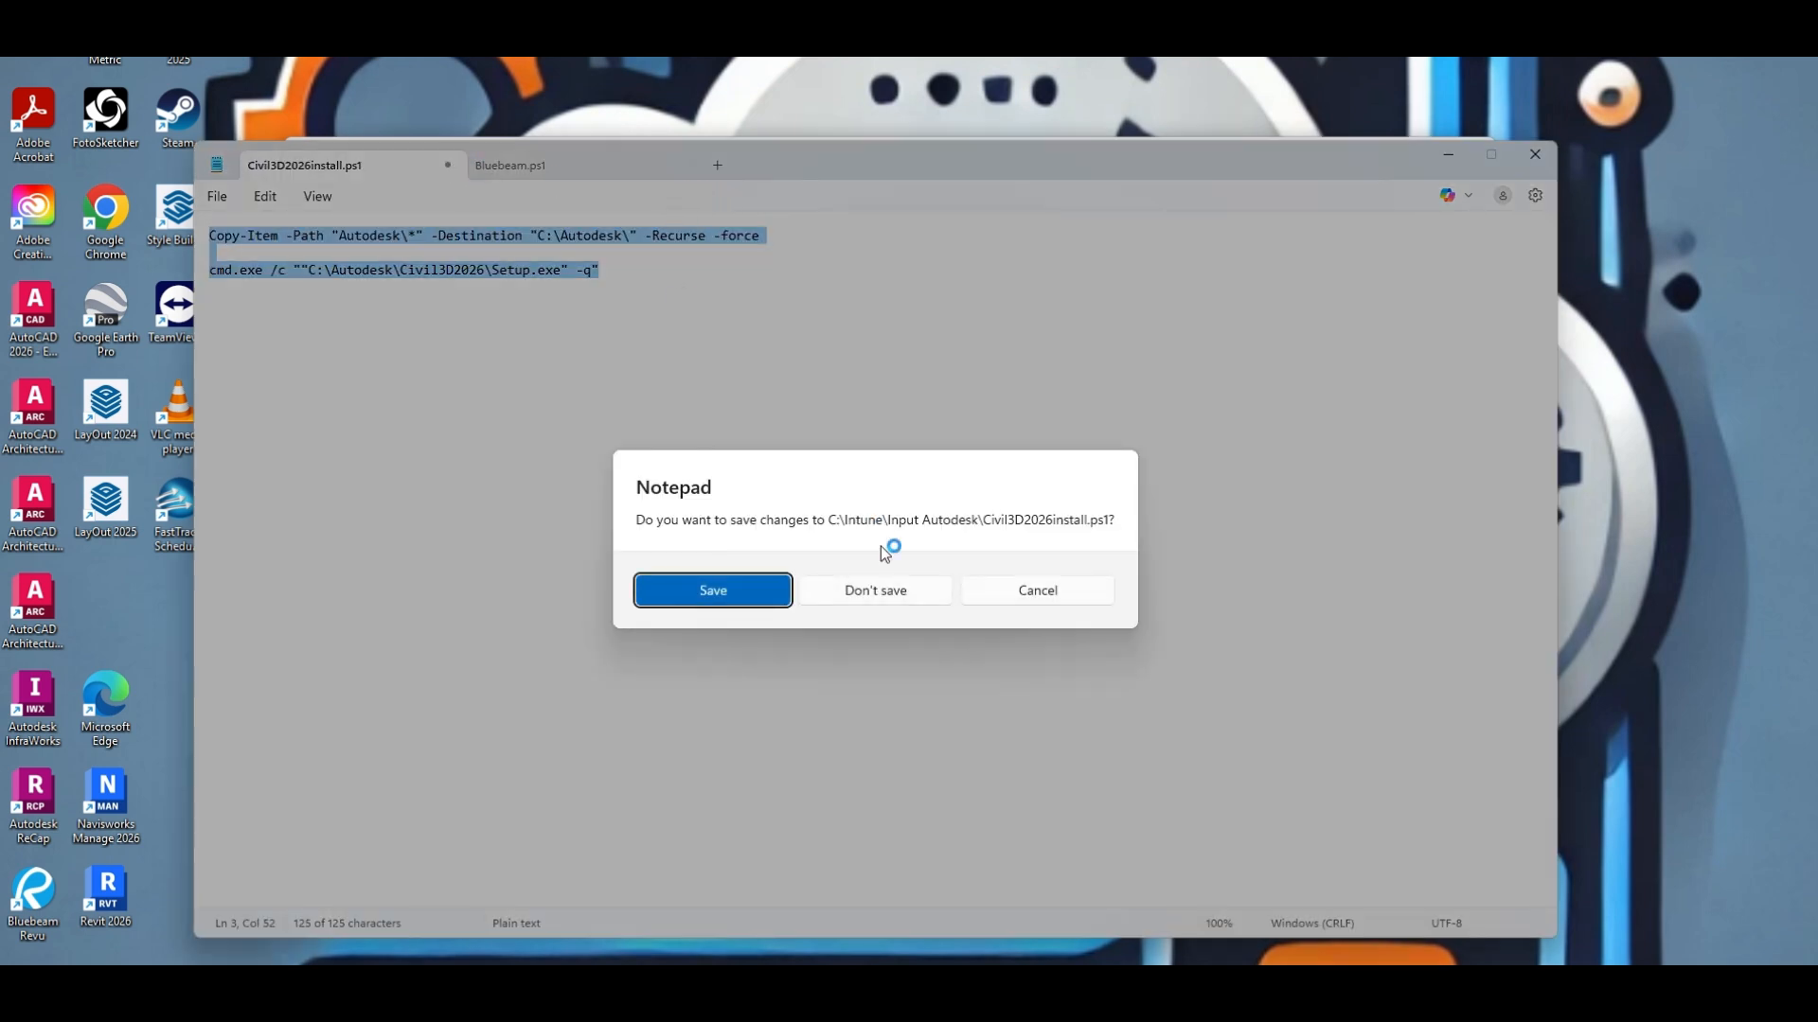
pyautogui.click(1032, 596)
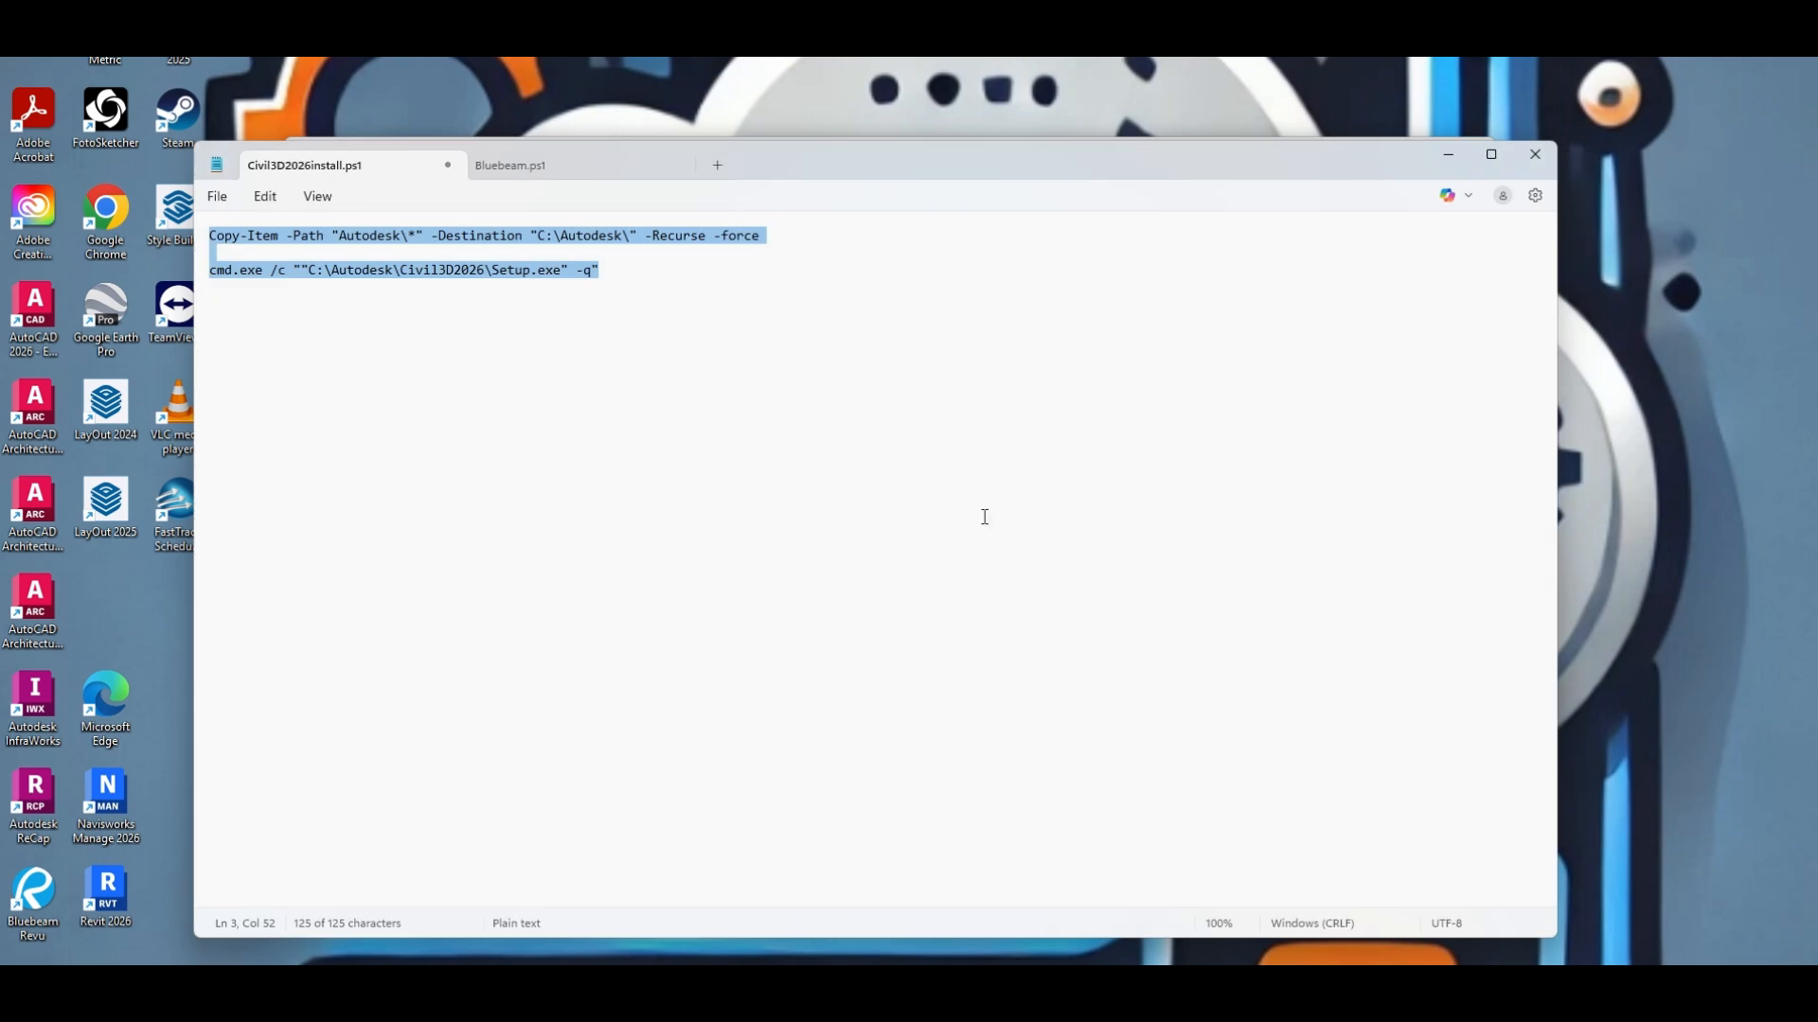
pyautogui.click(447, 166)
pyautogui.click(876, 594)
pyautogui.click(454, 166)
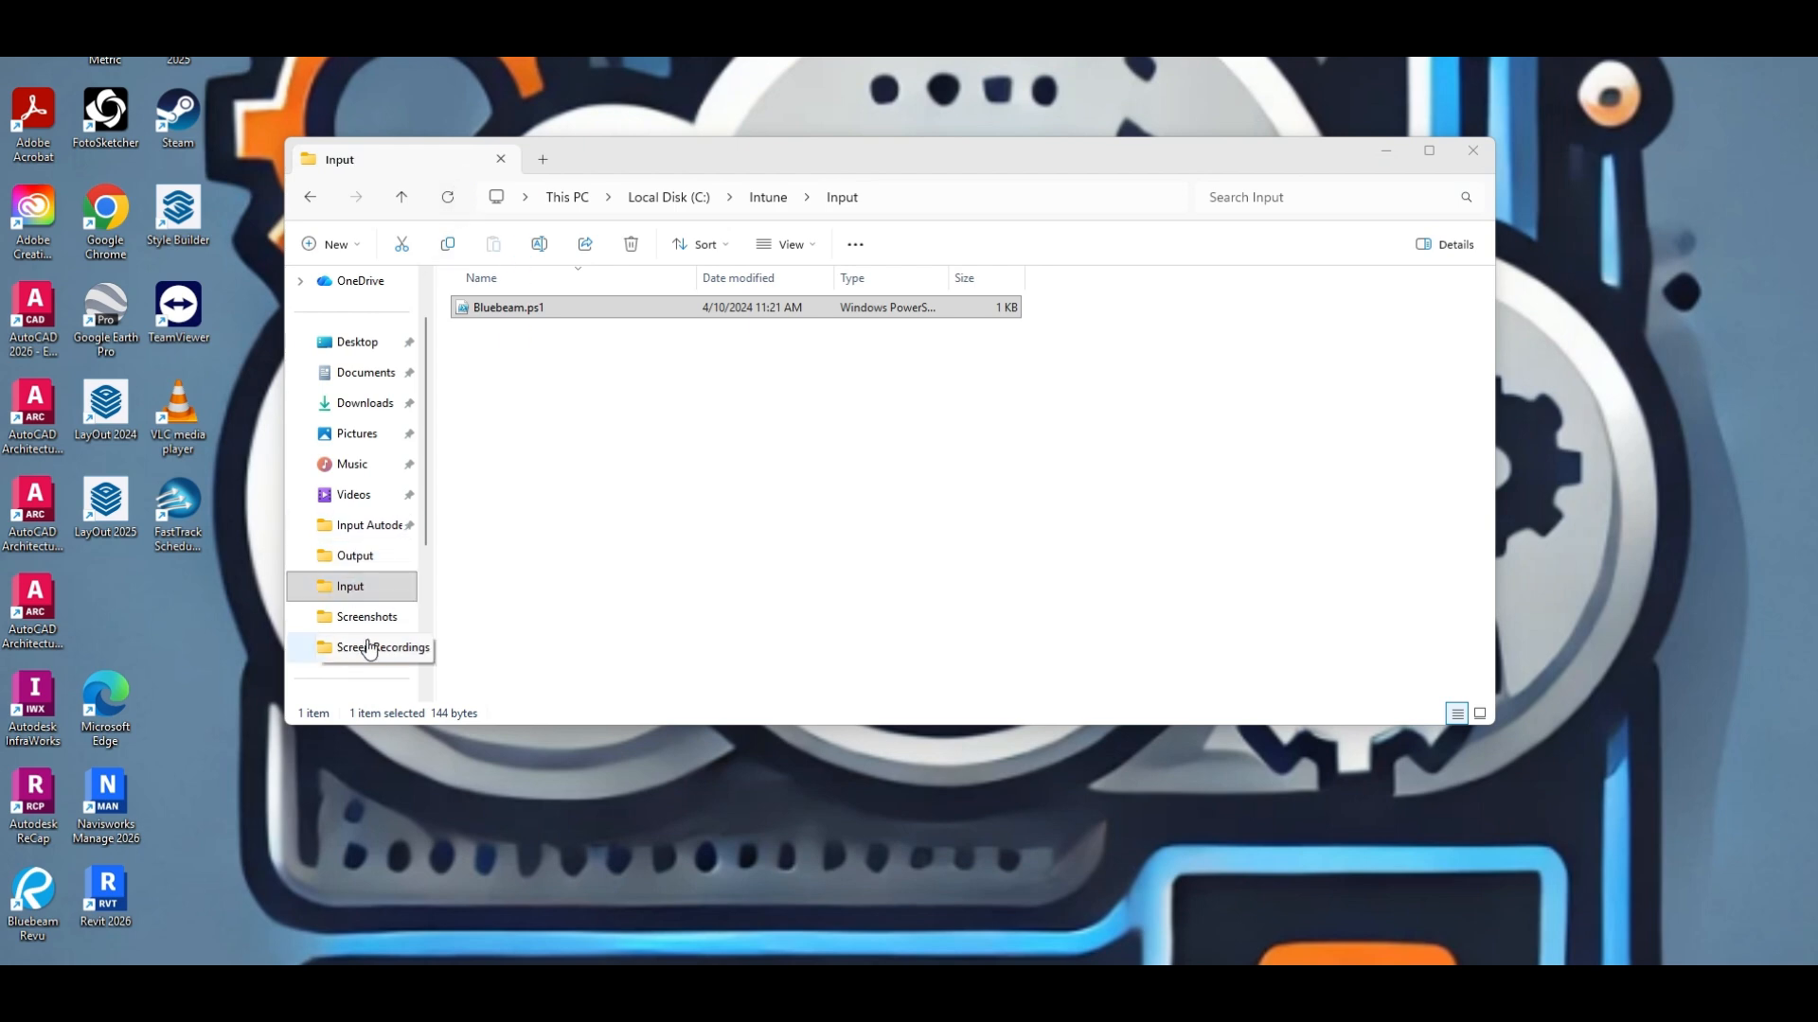
# - Open the MSIBluebeamRevu21.8.0x64.zip archive in the Packages to Make folder under C:\Intune
pyautogui.click(785, 199)
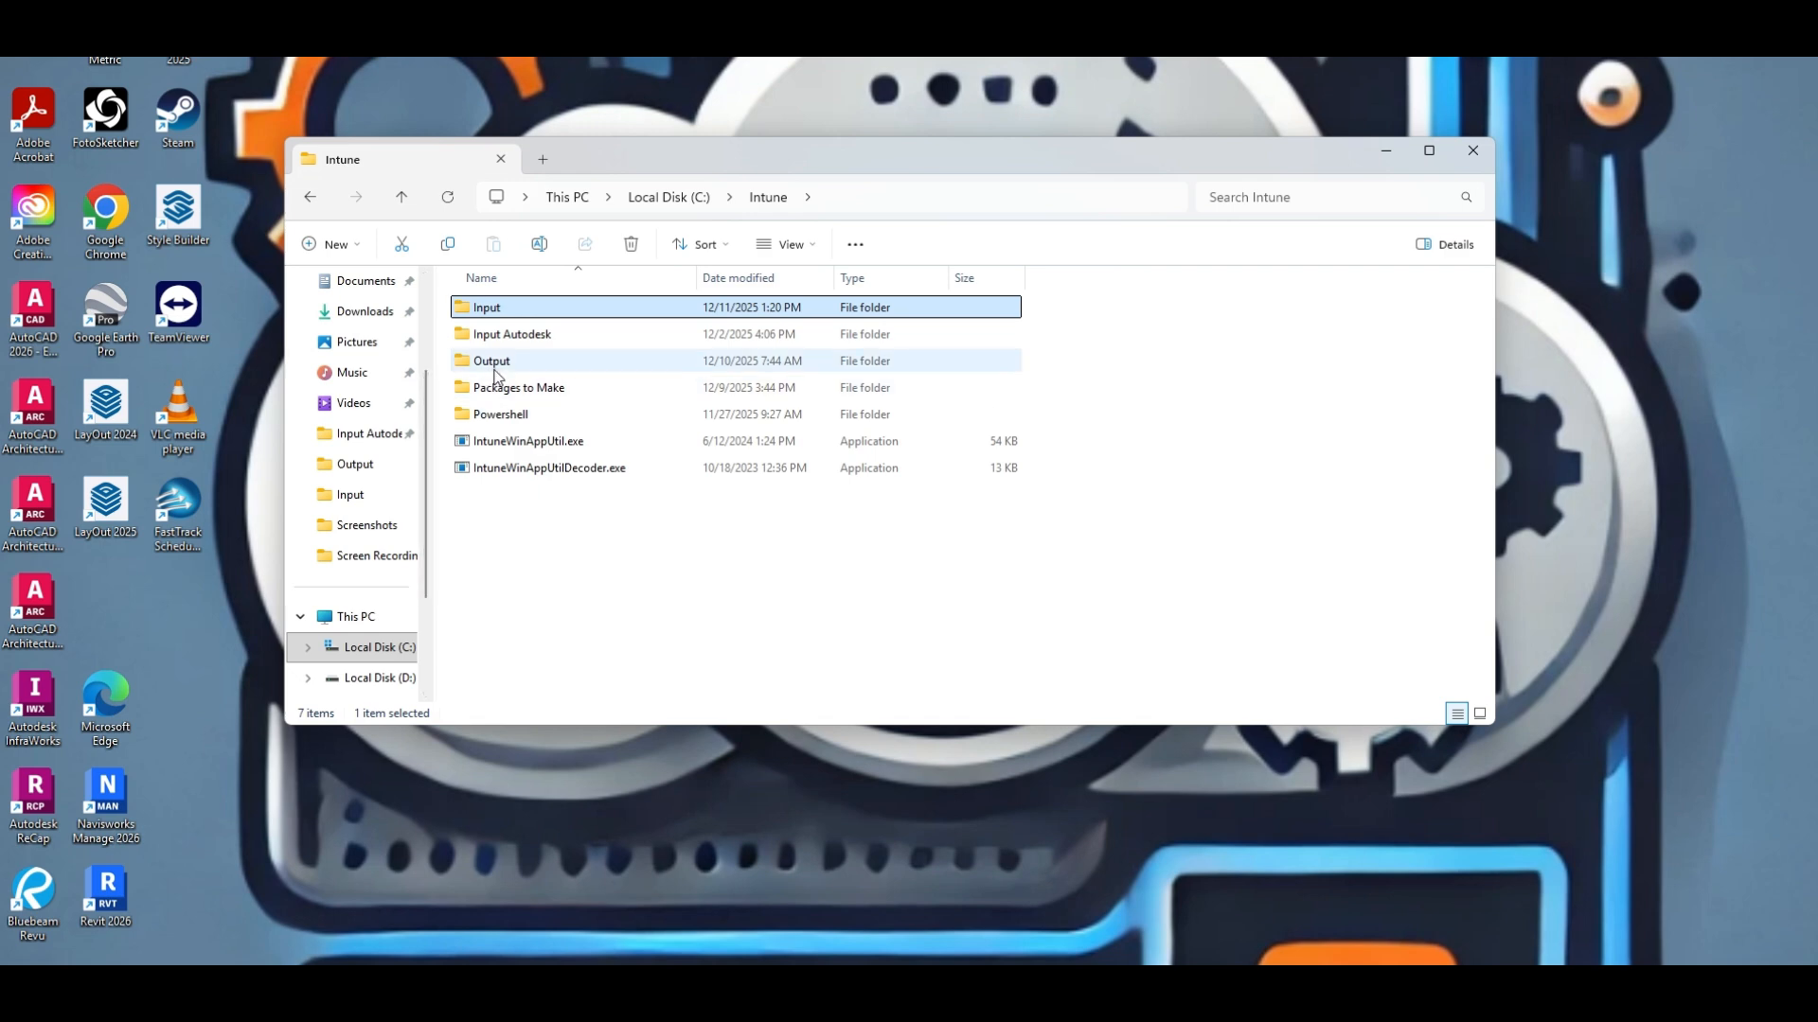
pyautogui.doubleClick(504, 394)
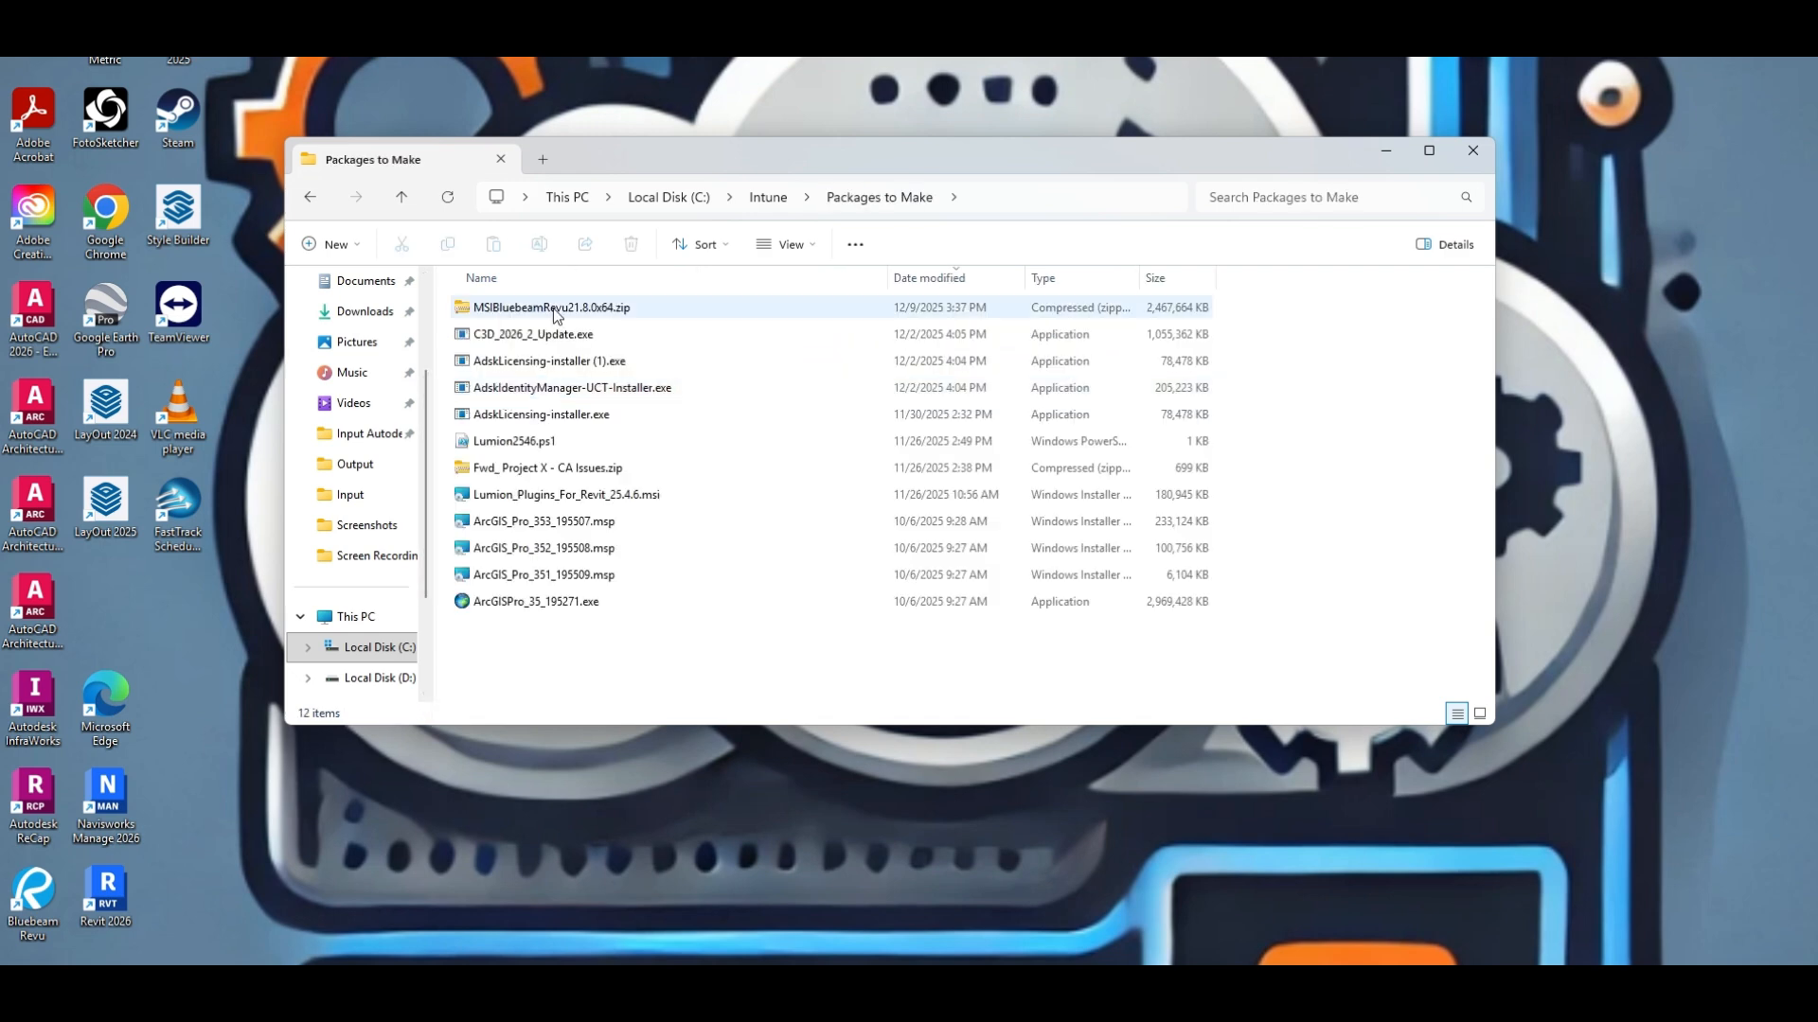
pyautogui.click(549, 306)
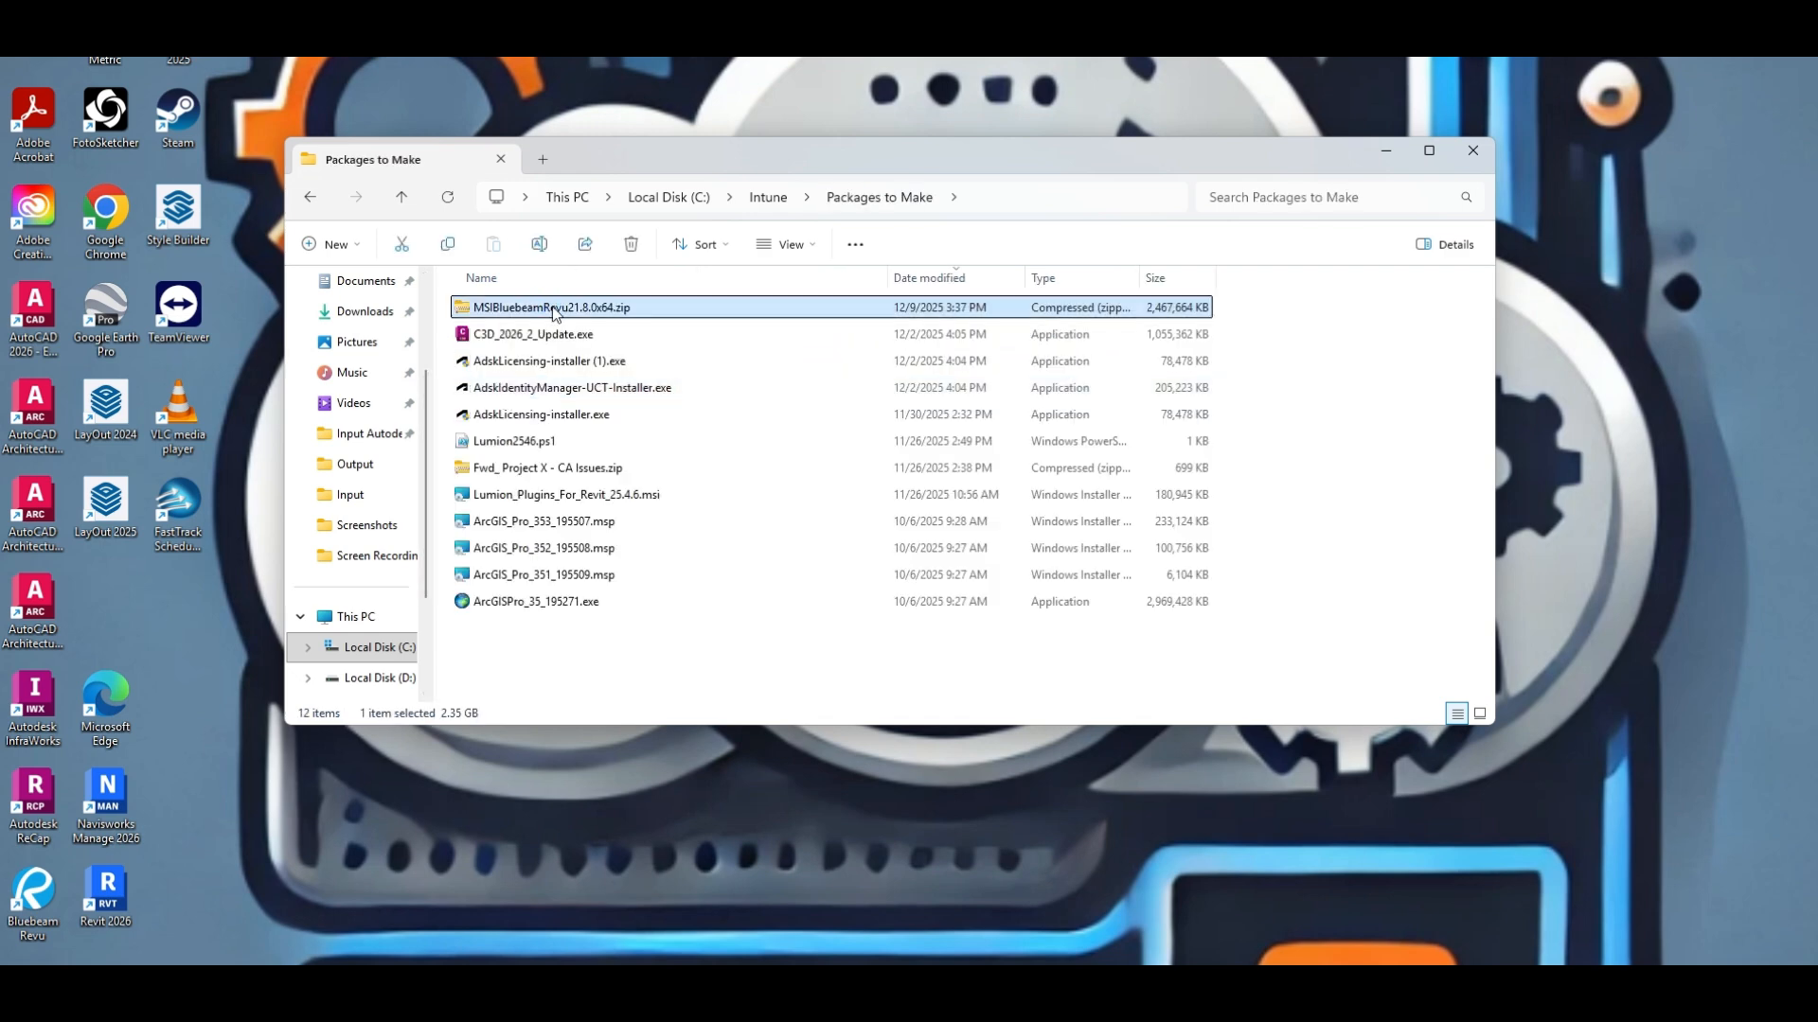
pyautogui.doubleClick(551, 307)
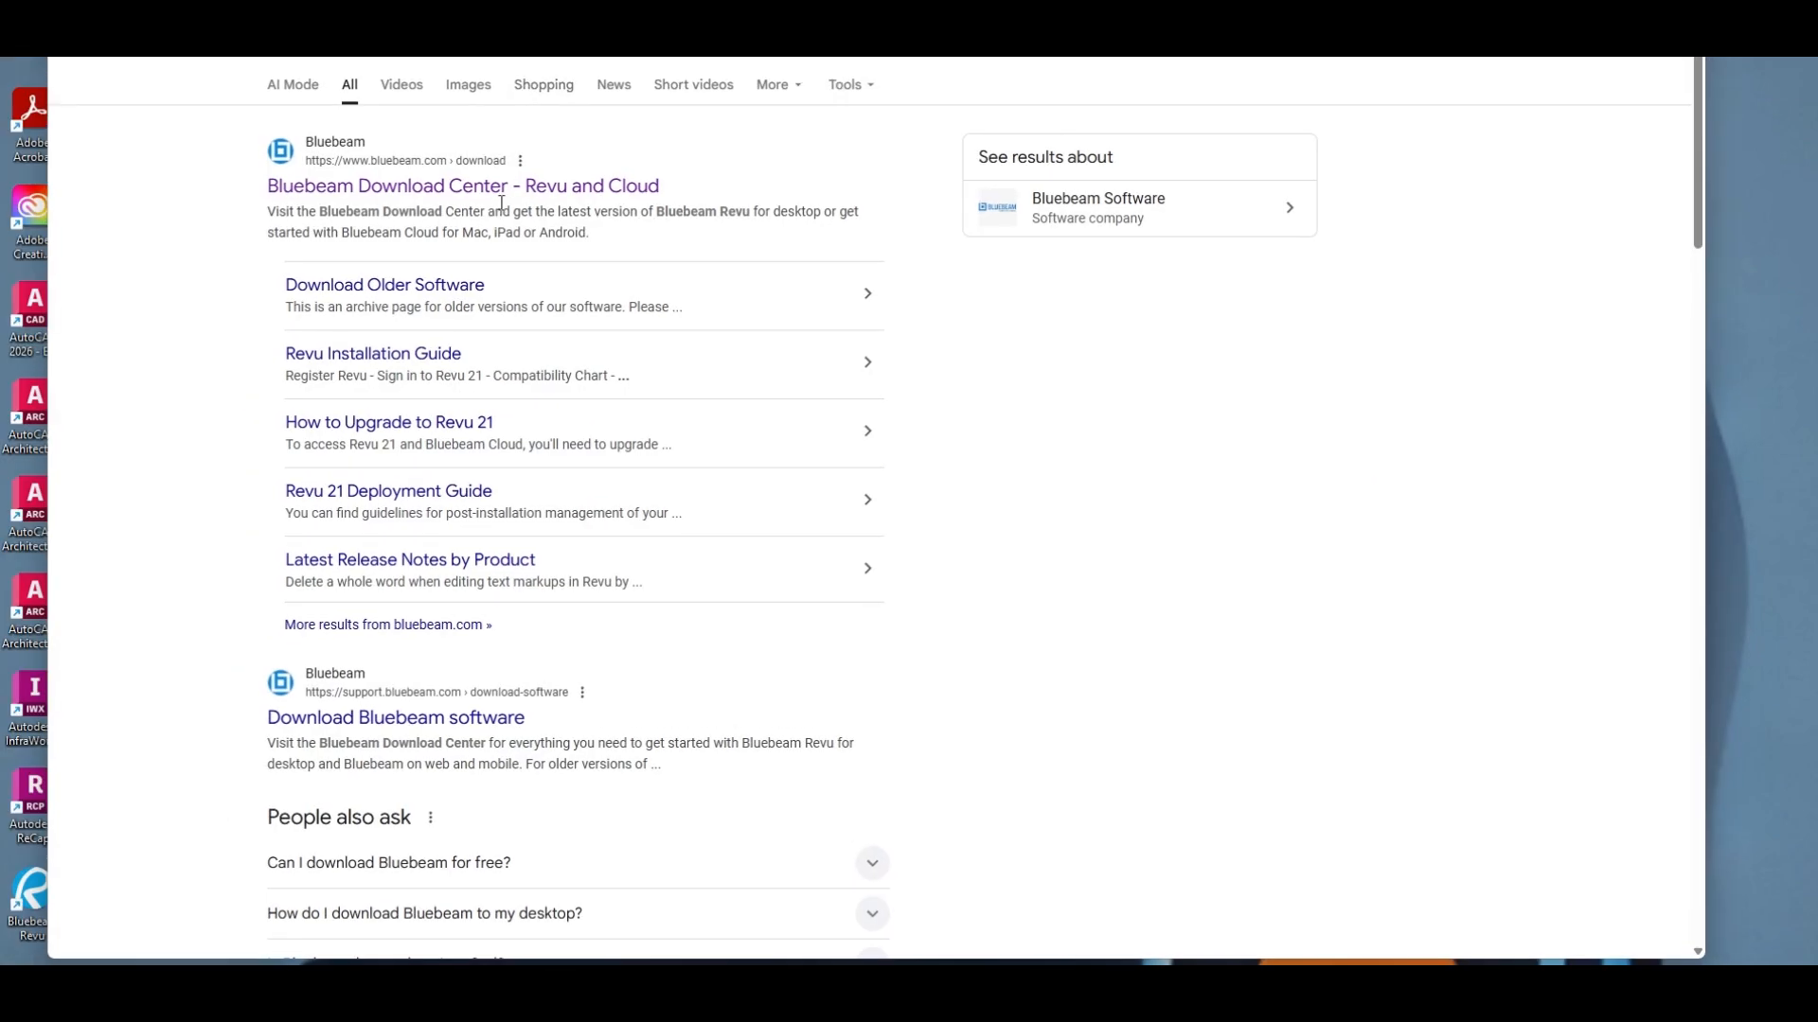
# - In the browser, reach the Revu 21 Deployment Guide through the Bluebeam Download Center and download the latest Revu 21 64-bit MSI
pyautogui.click(462, 185)
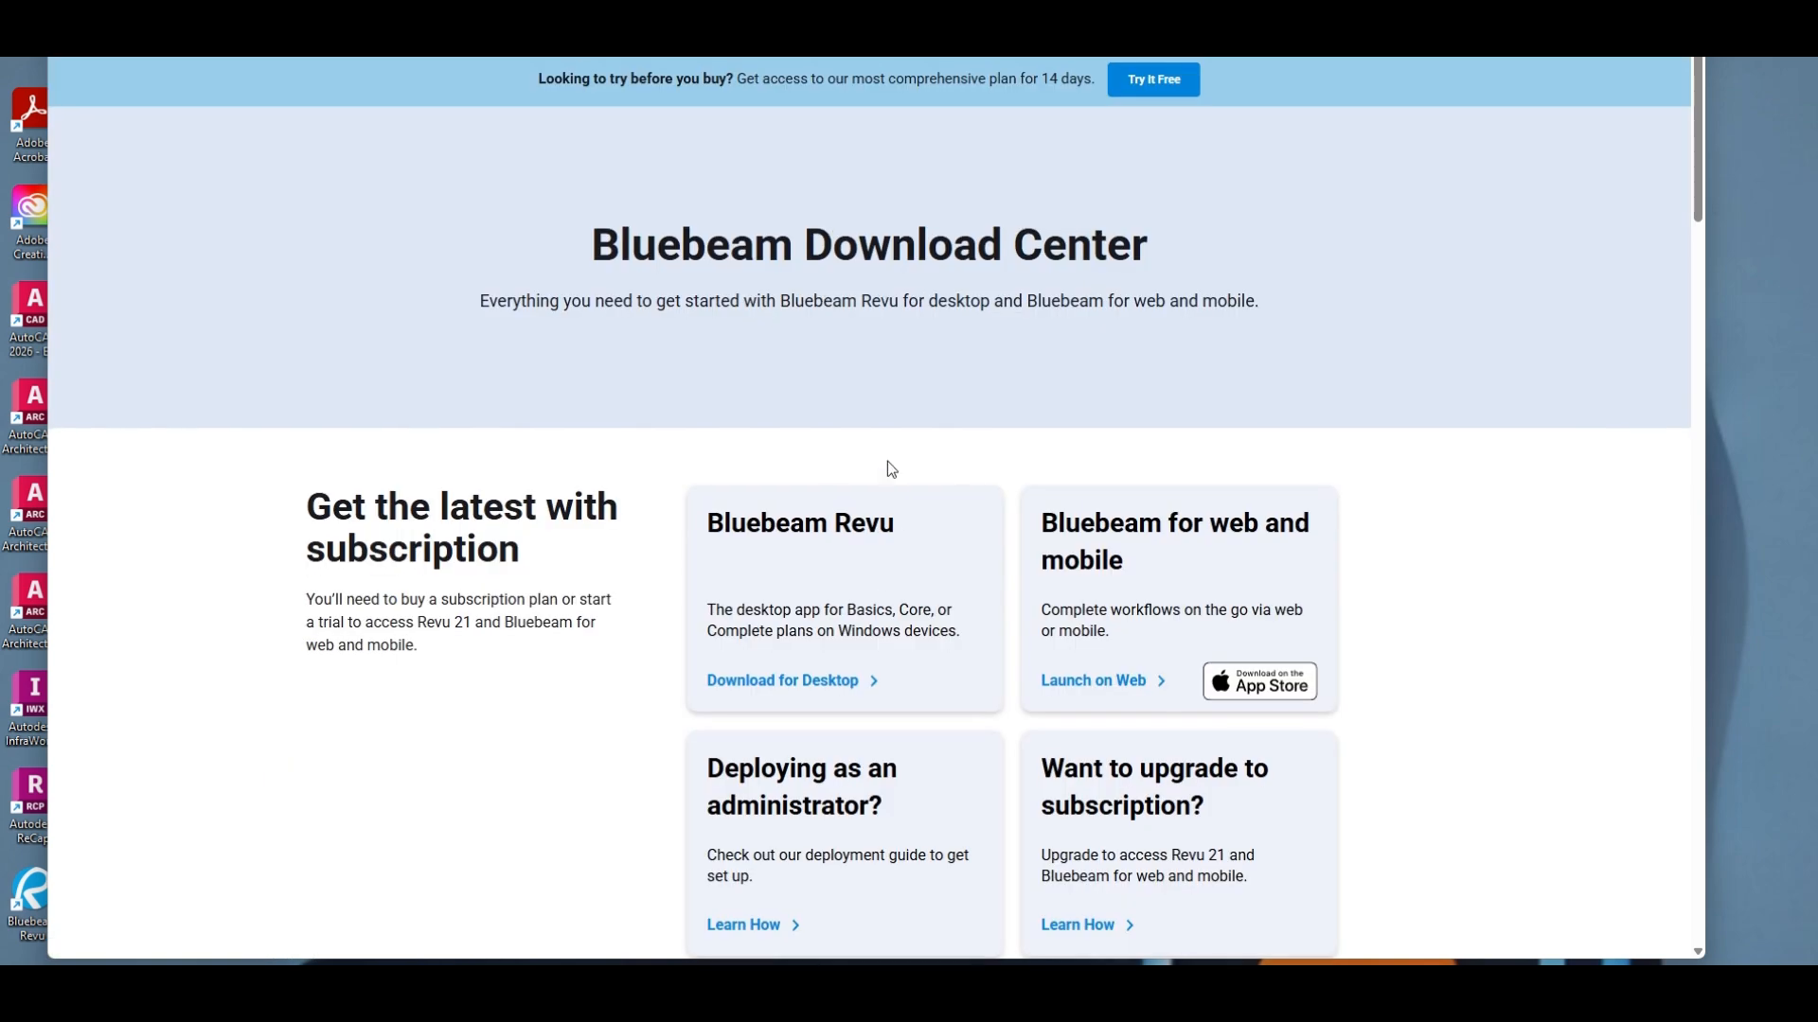
pyautogui.scroll(-1, 769, 933)
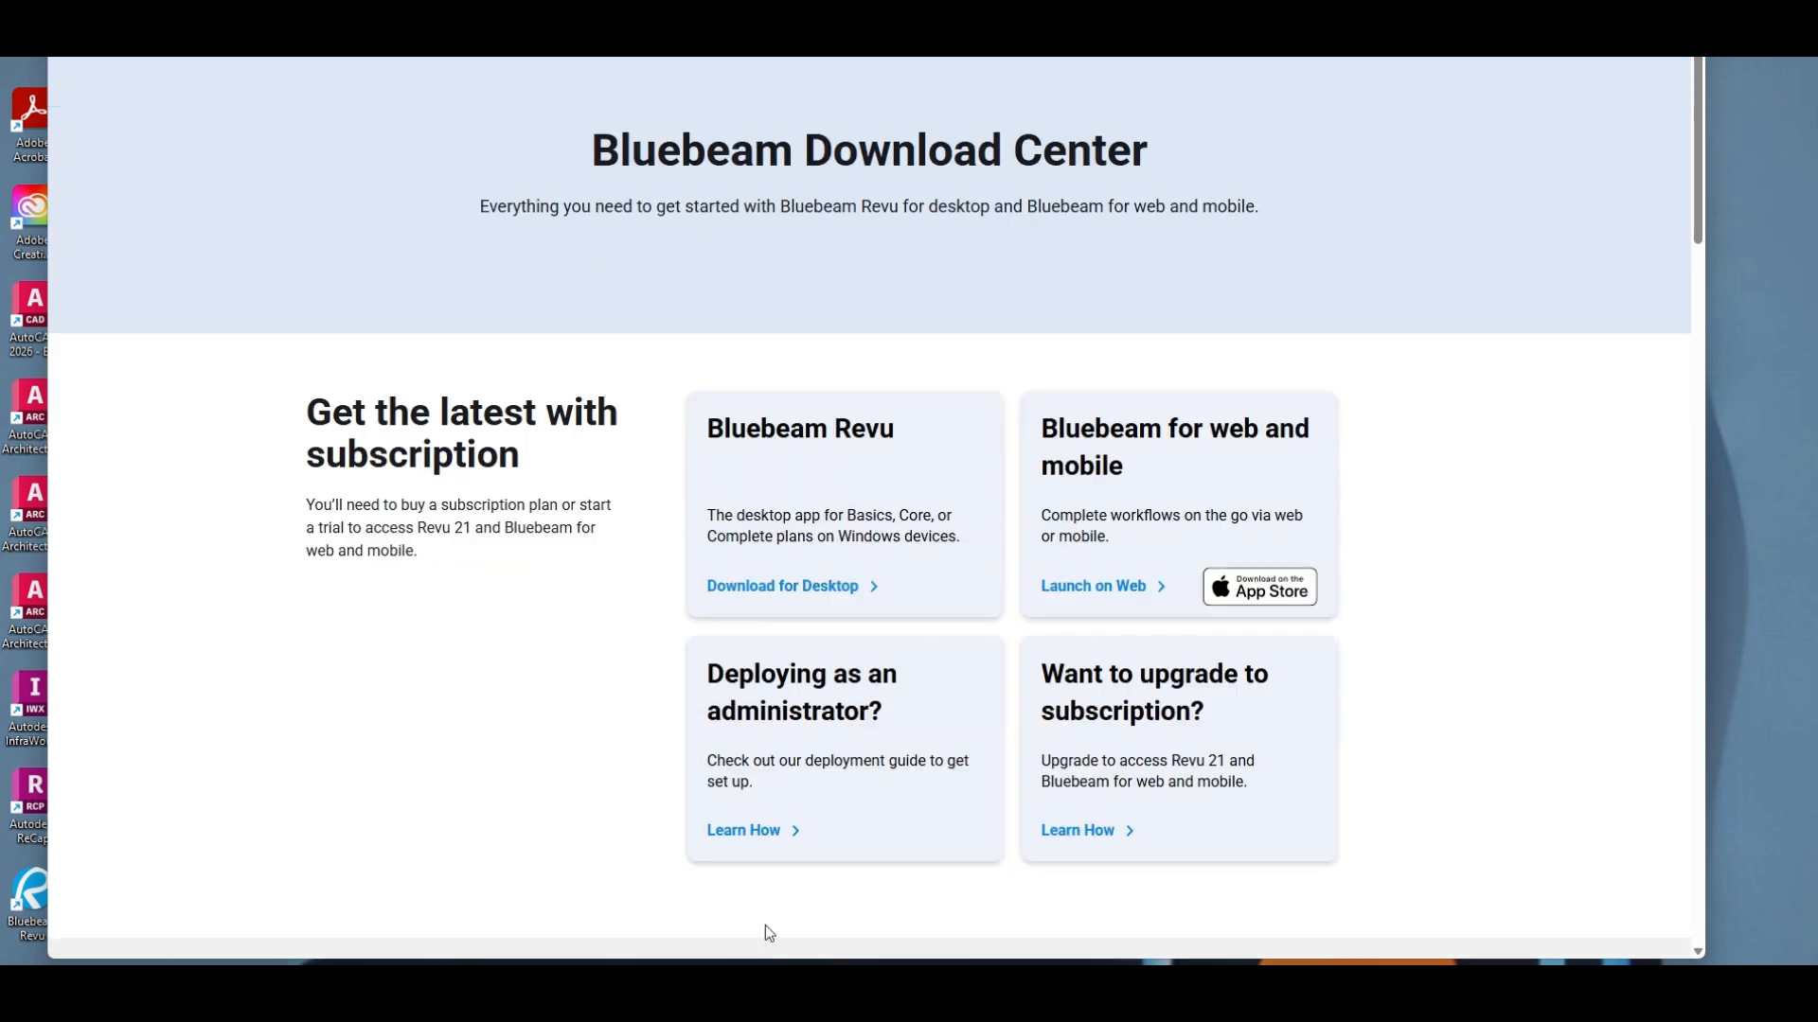
pyautogui.click(744, 830)
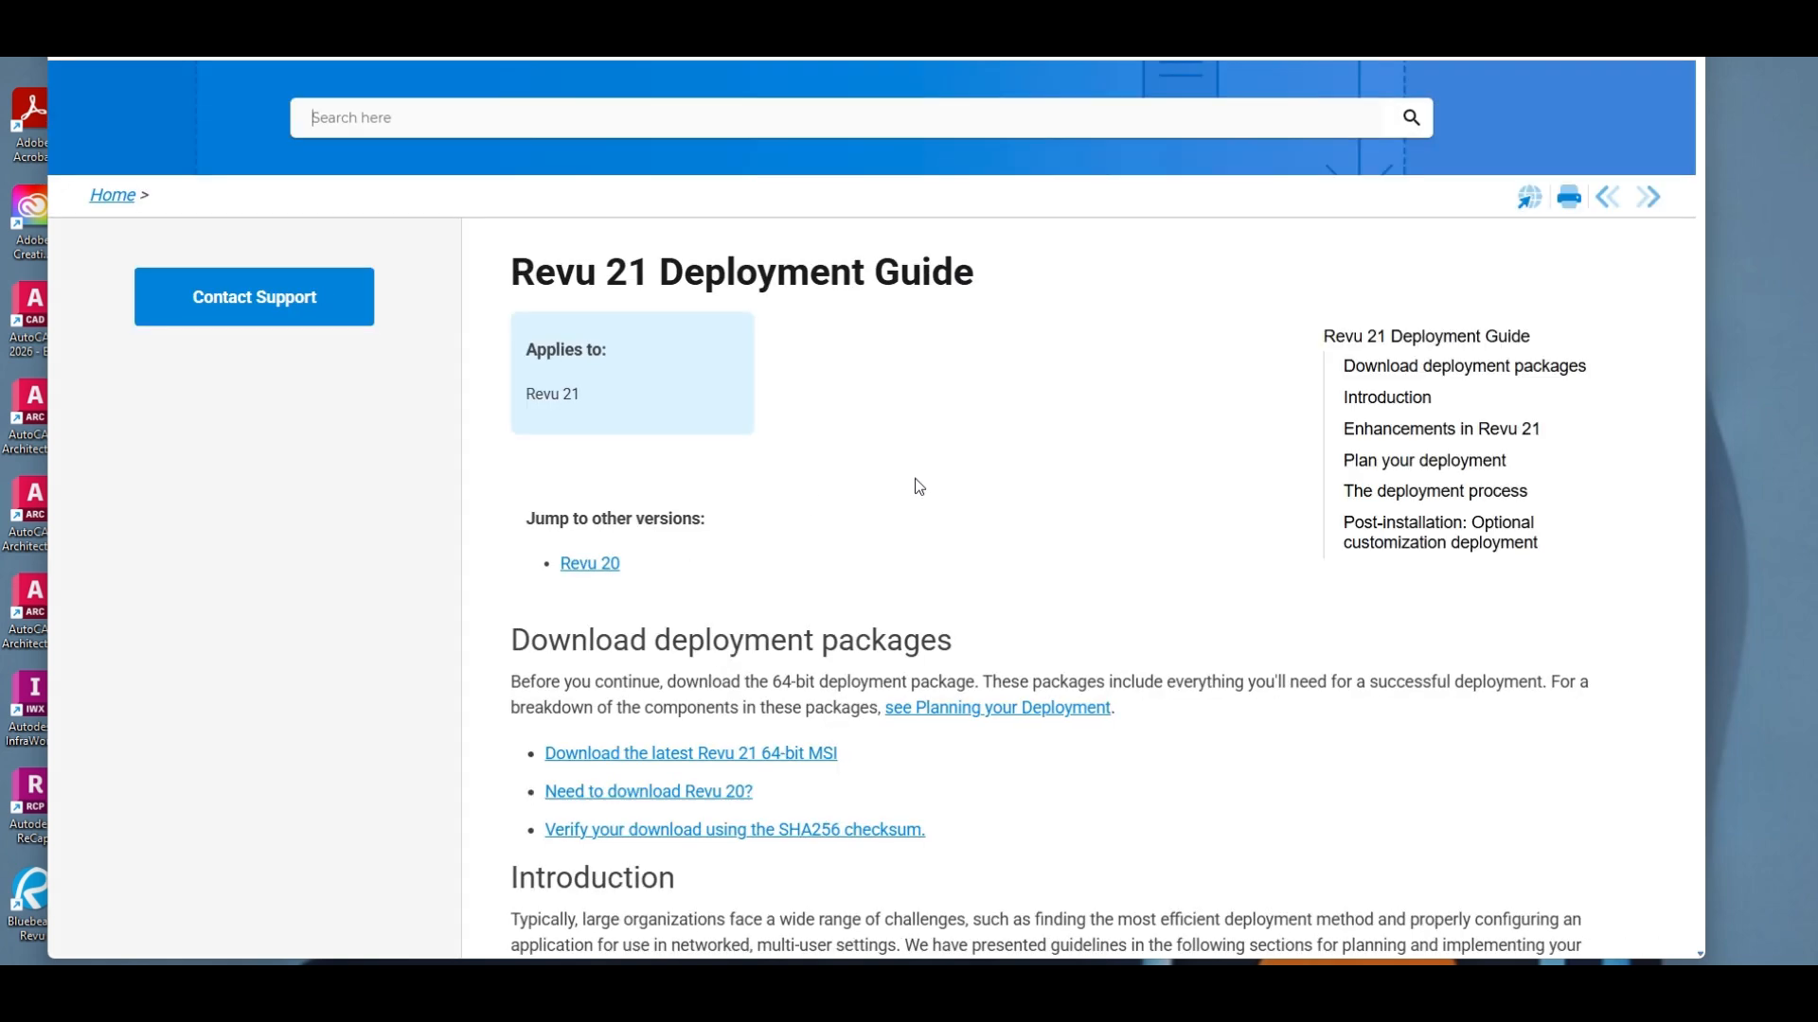
pyautogui.scroll(-2, 774, 595)
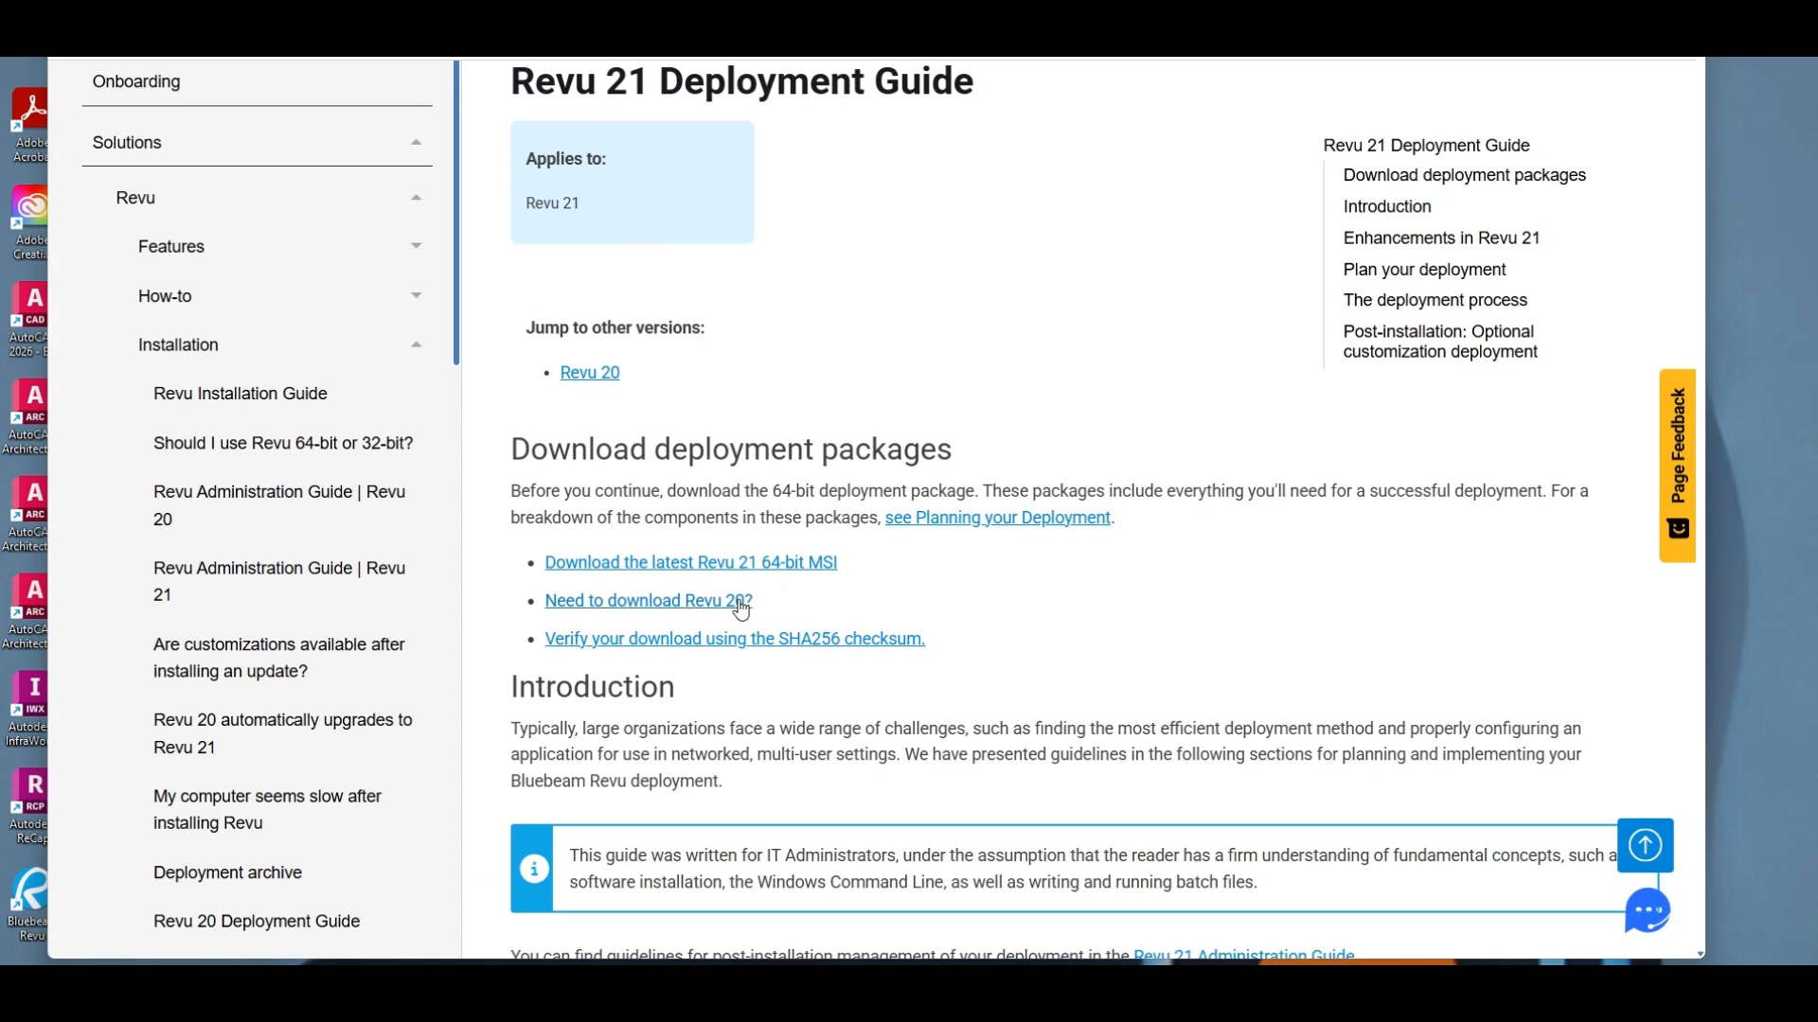
pyautogui.click(700, 568)
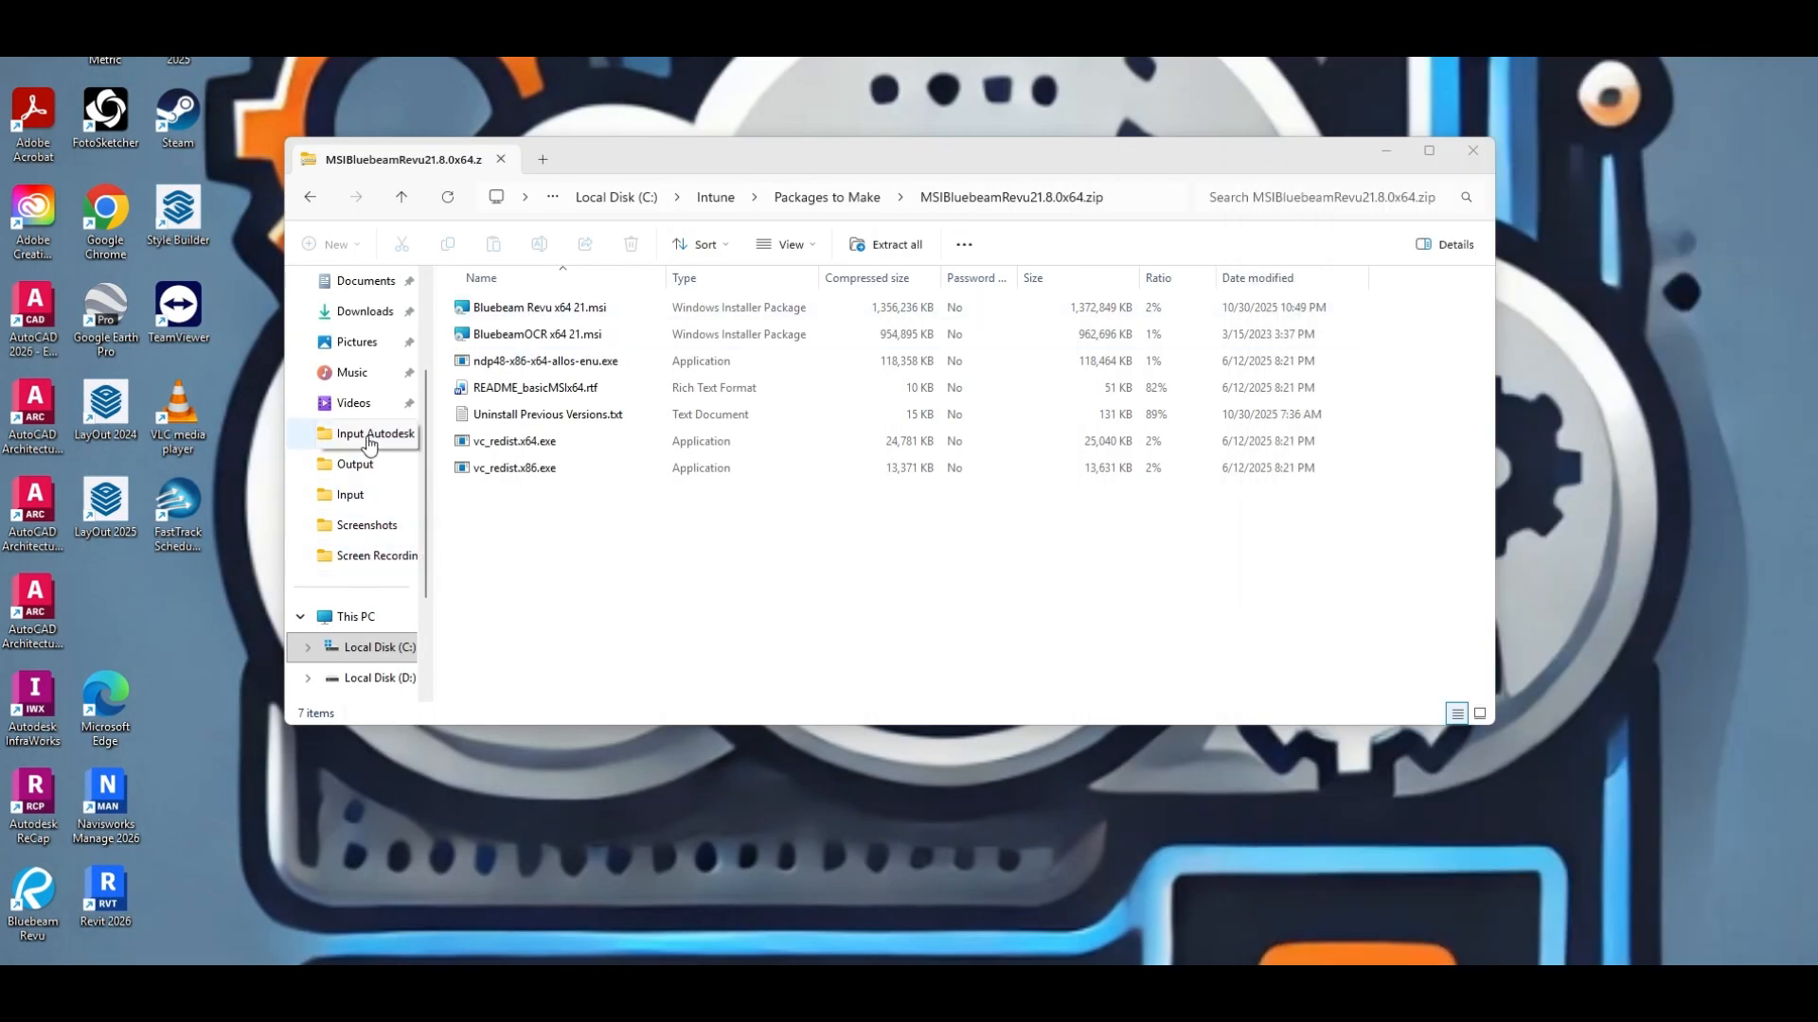
# - Open the Input folder in a new window and check the commands in its Bluebeam.ps1 script
pyautogui.rightClick(364, 509)
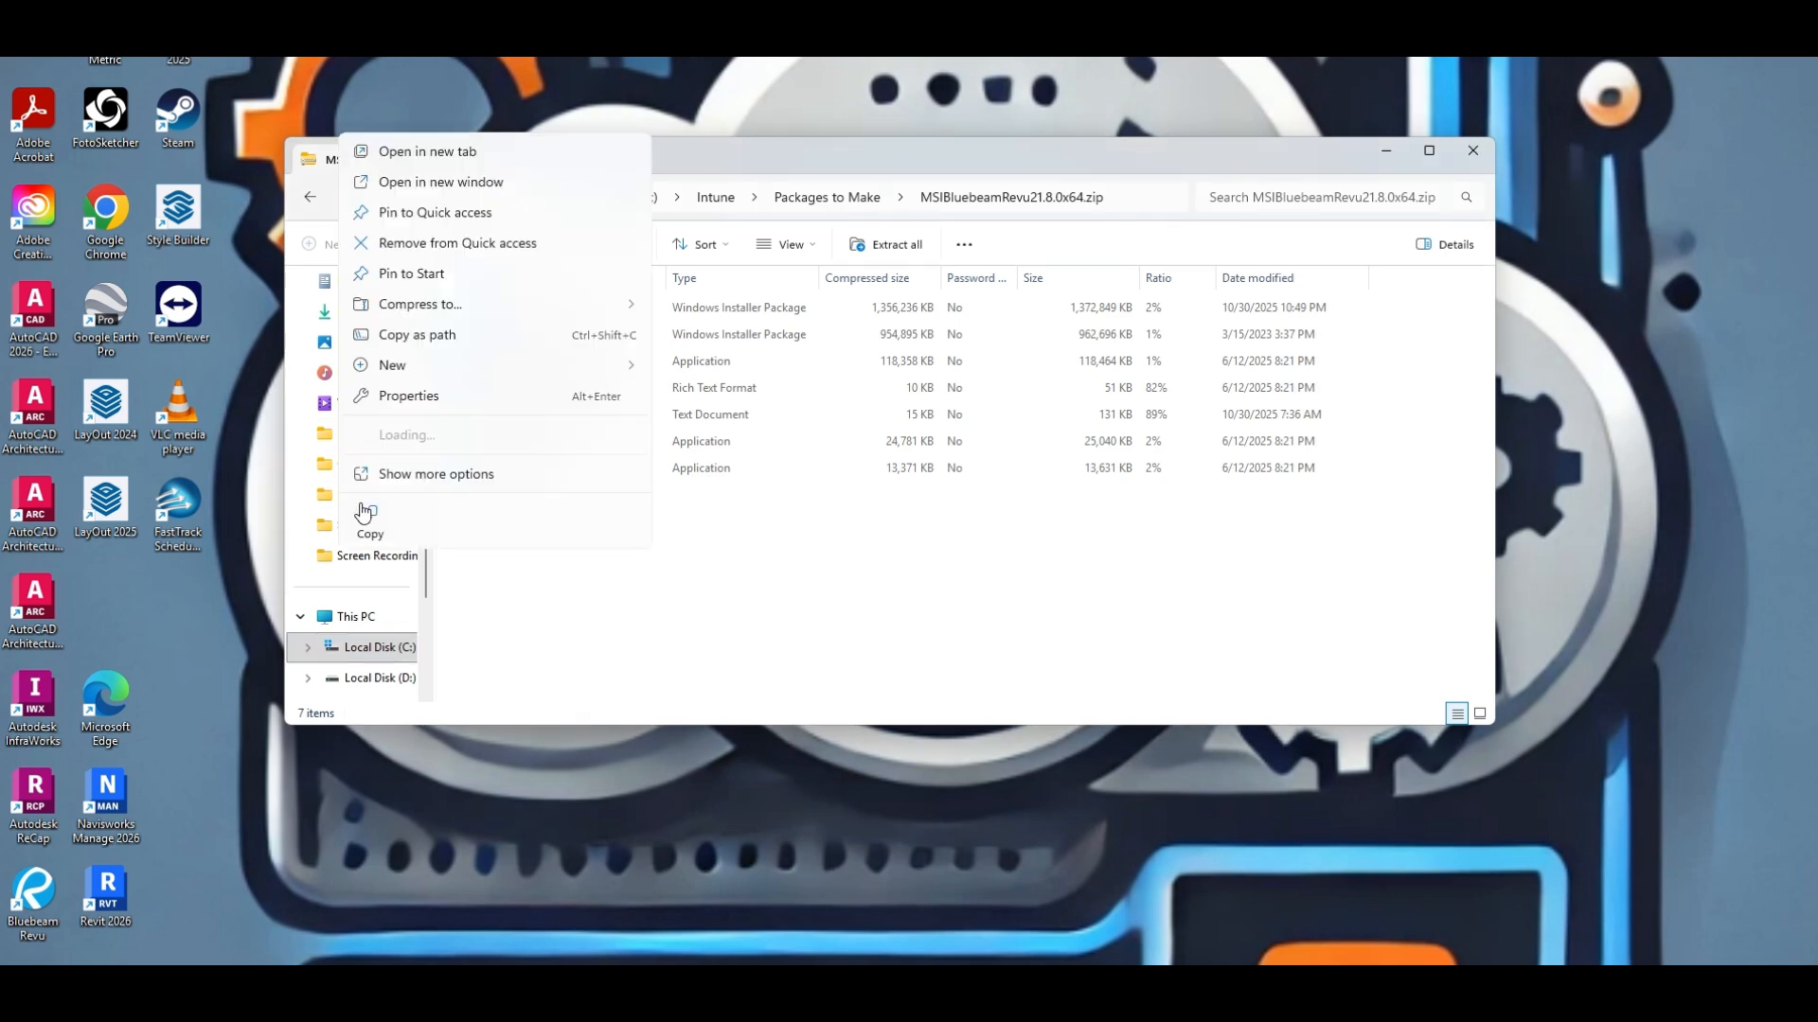
pyautogui.click(457, 185)
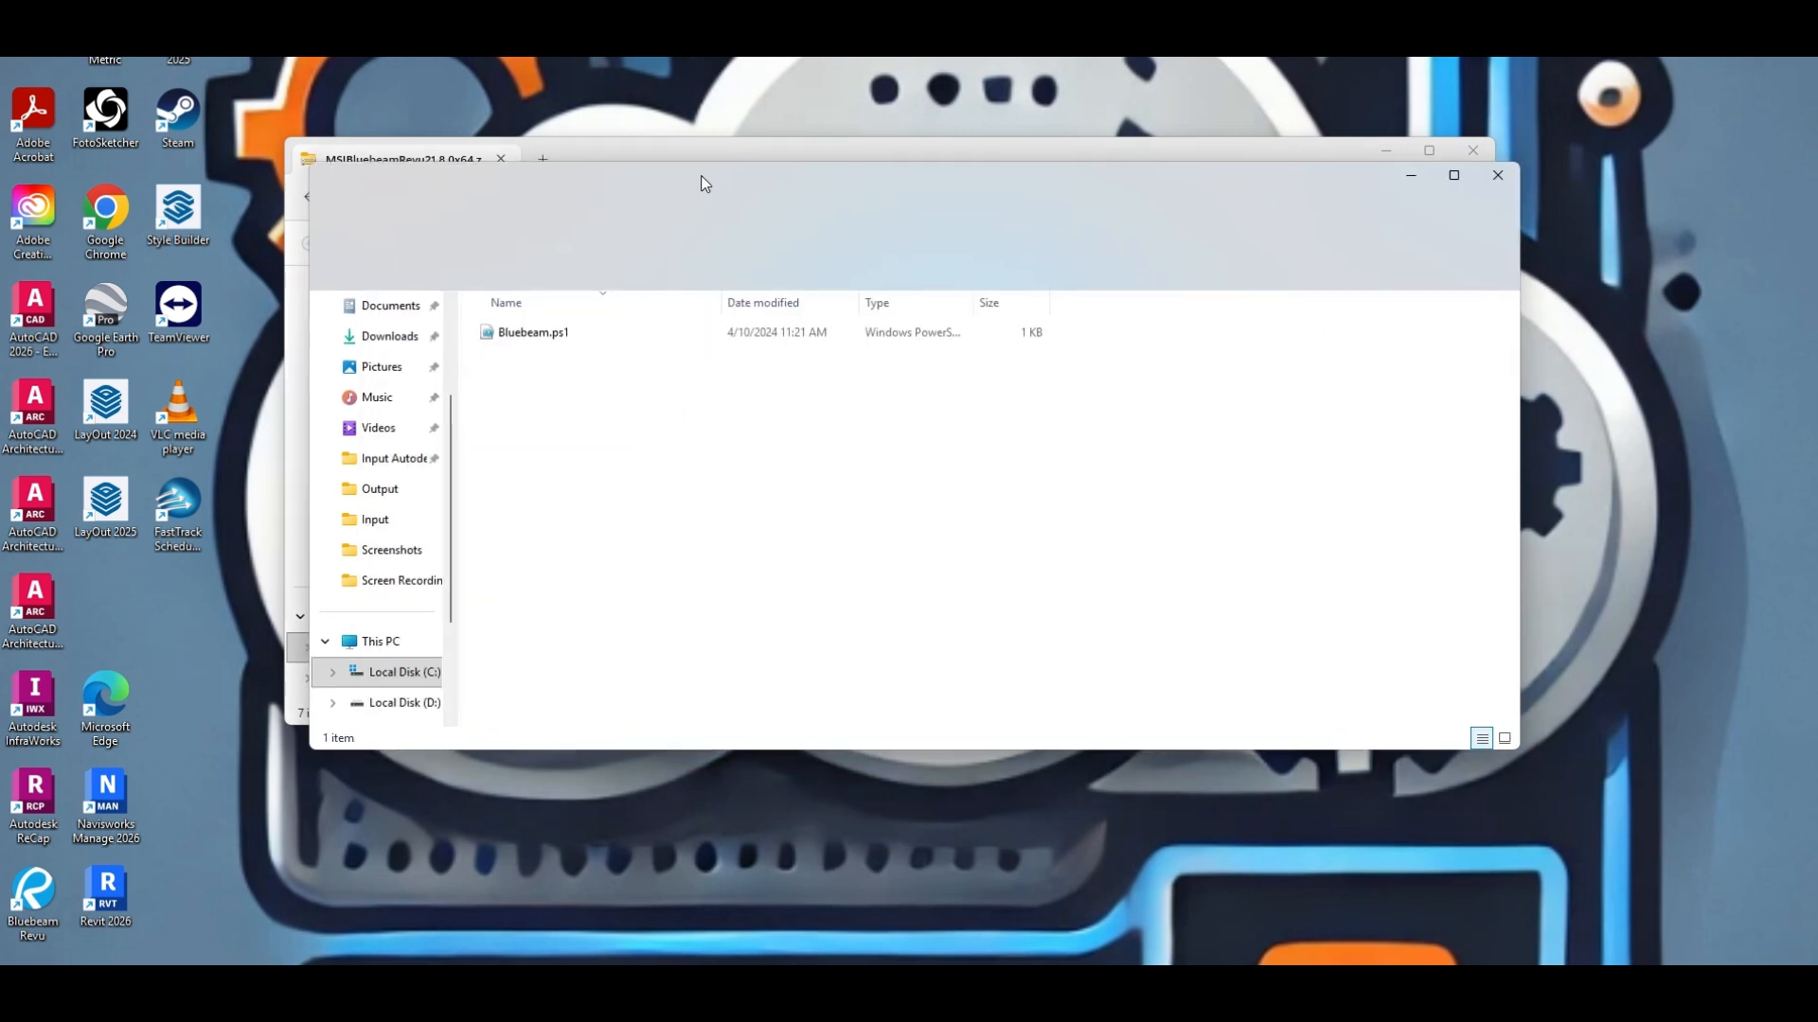
pyautogui.moveTo(760, 179); pyautogui.dragTo(503, 317)
pyautogui.click(292, 472)
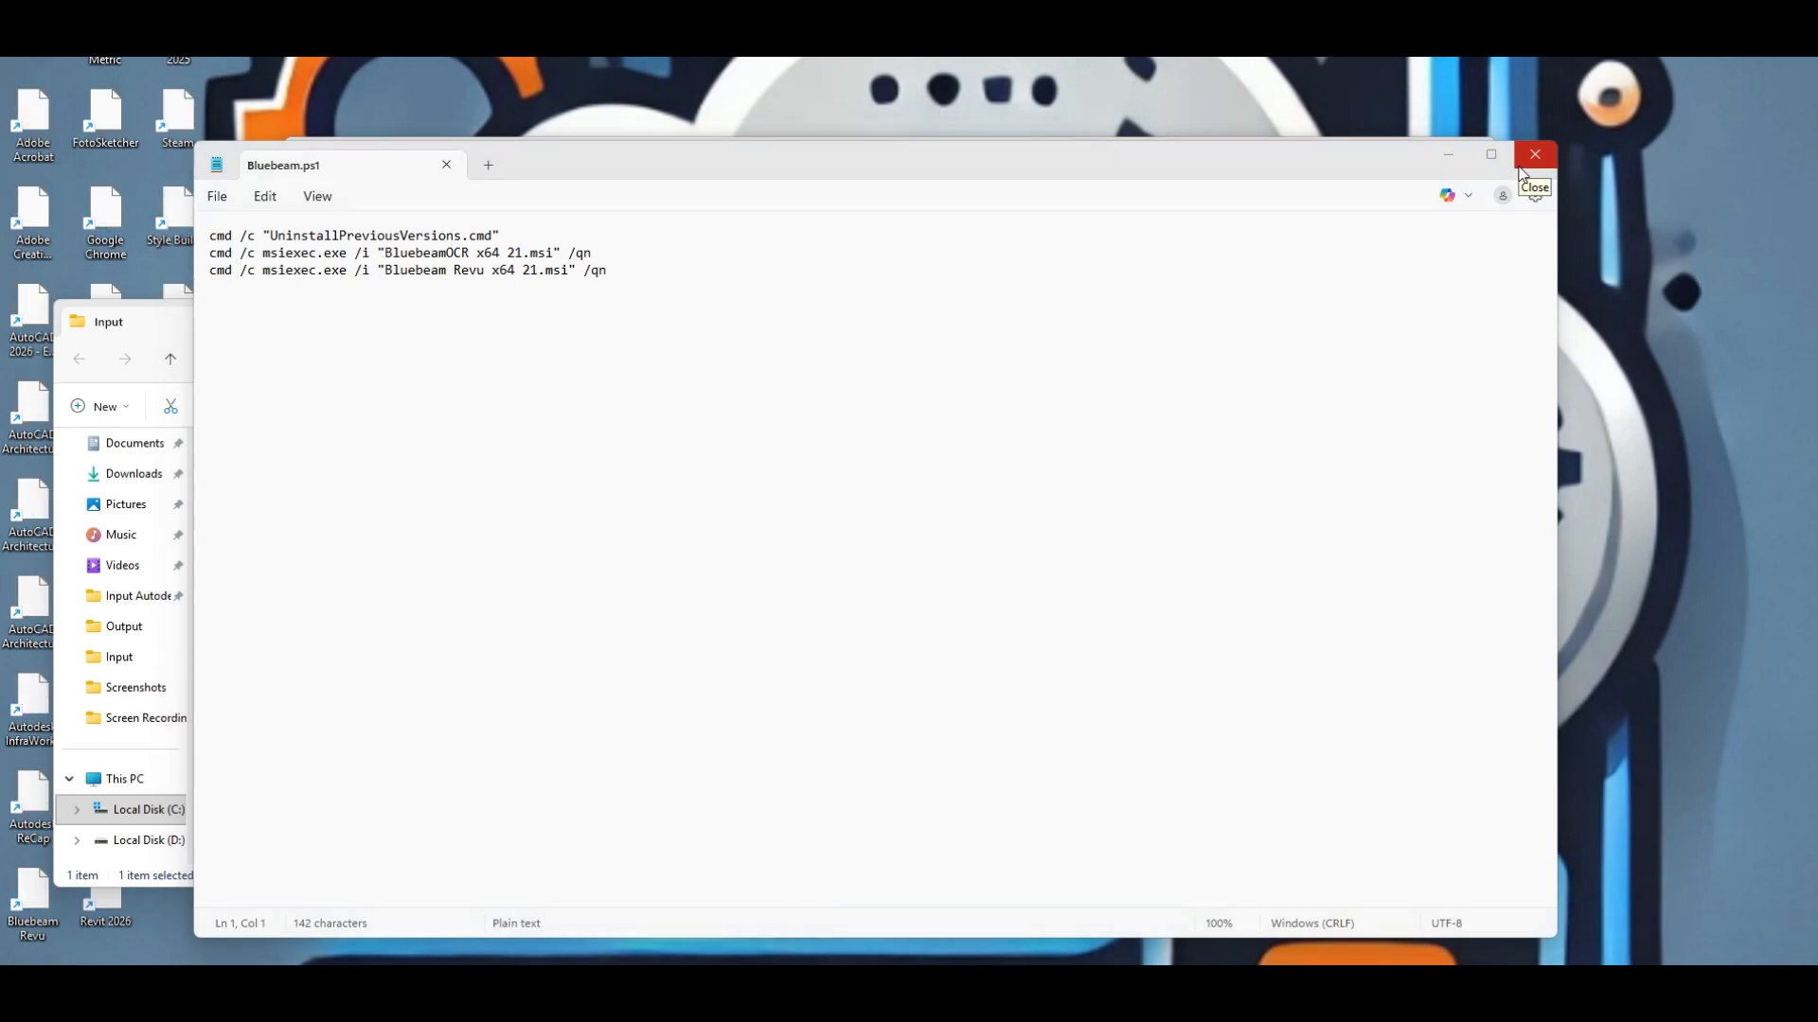
pyautogui.click(1528, 163)
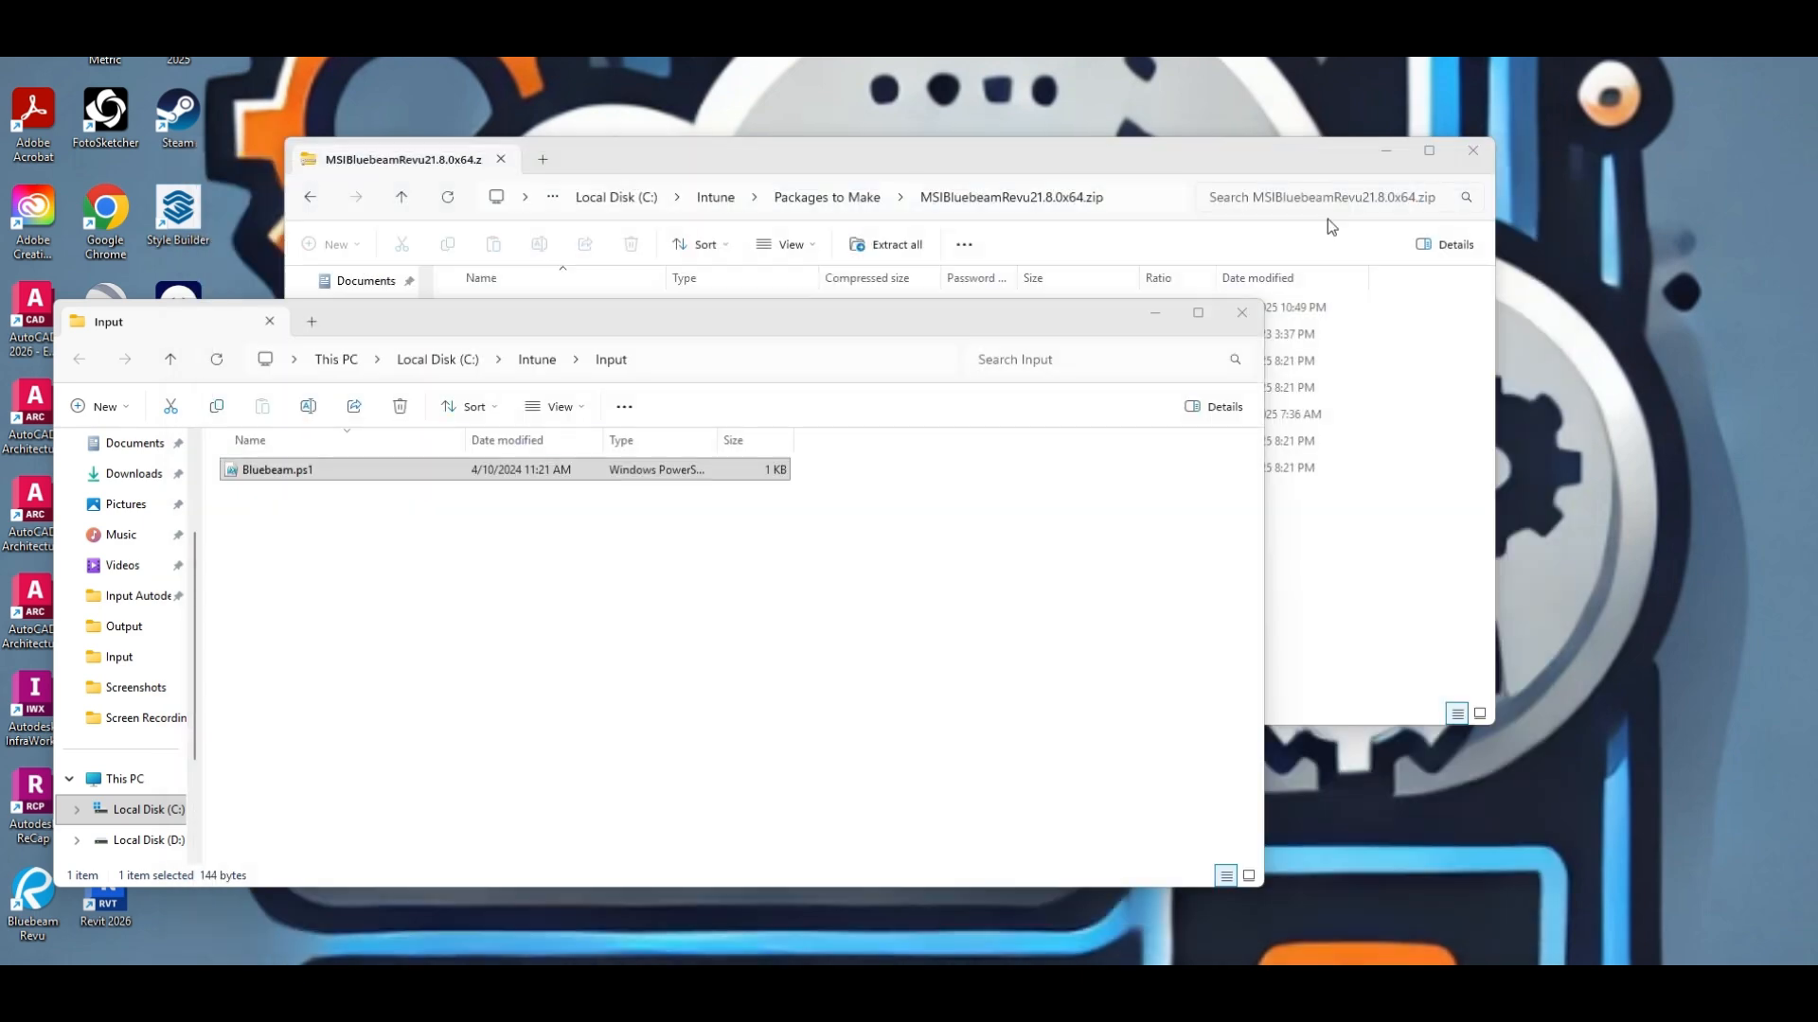
# - Copy Bluebeam Revu x64 21.msi, BluebeamOCR x64 21.msi and Uninstall Previous Versions.txt from the archive into the Input folder, and close the archive window
pyautogui.moveTo(826, 171); pyautogui.dragTo(1230, 235)
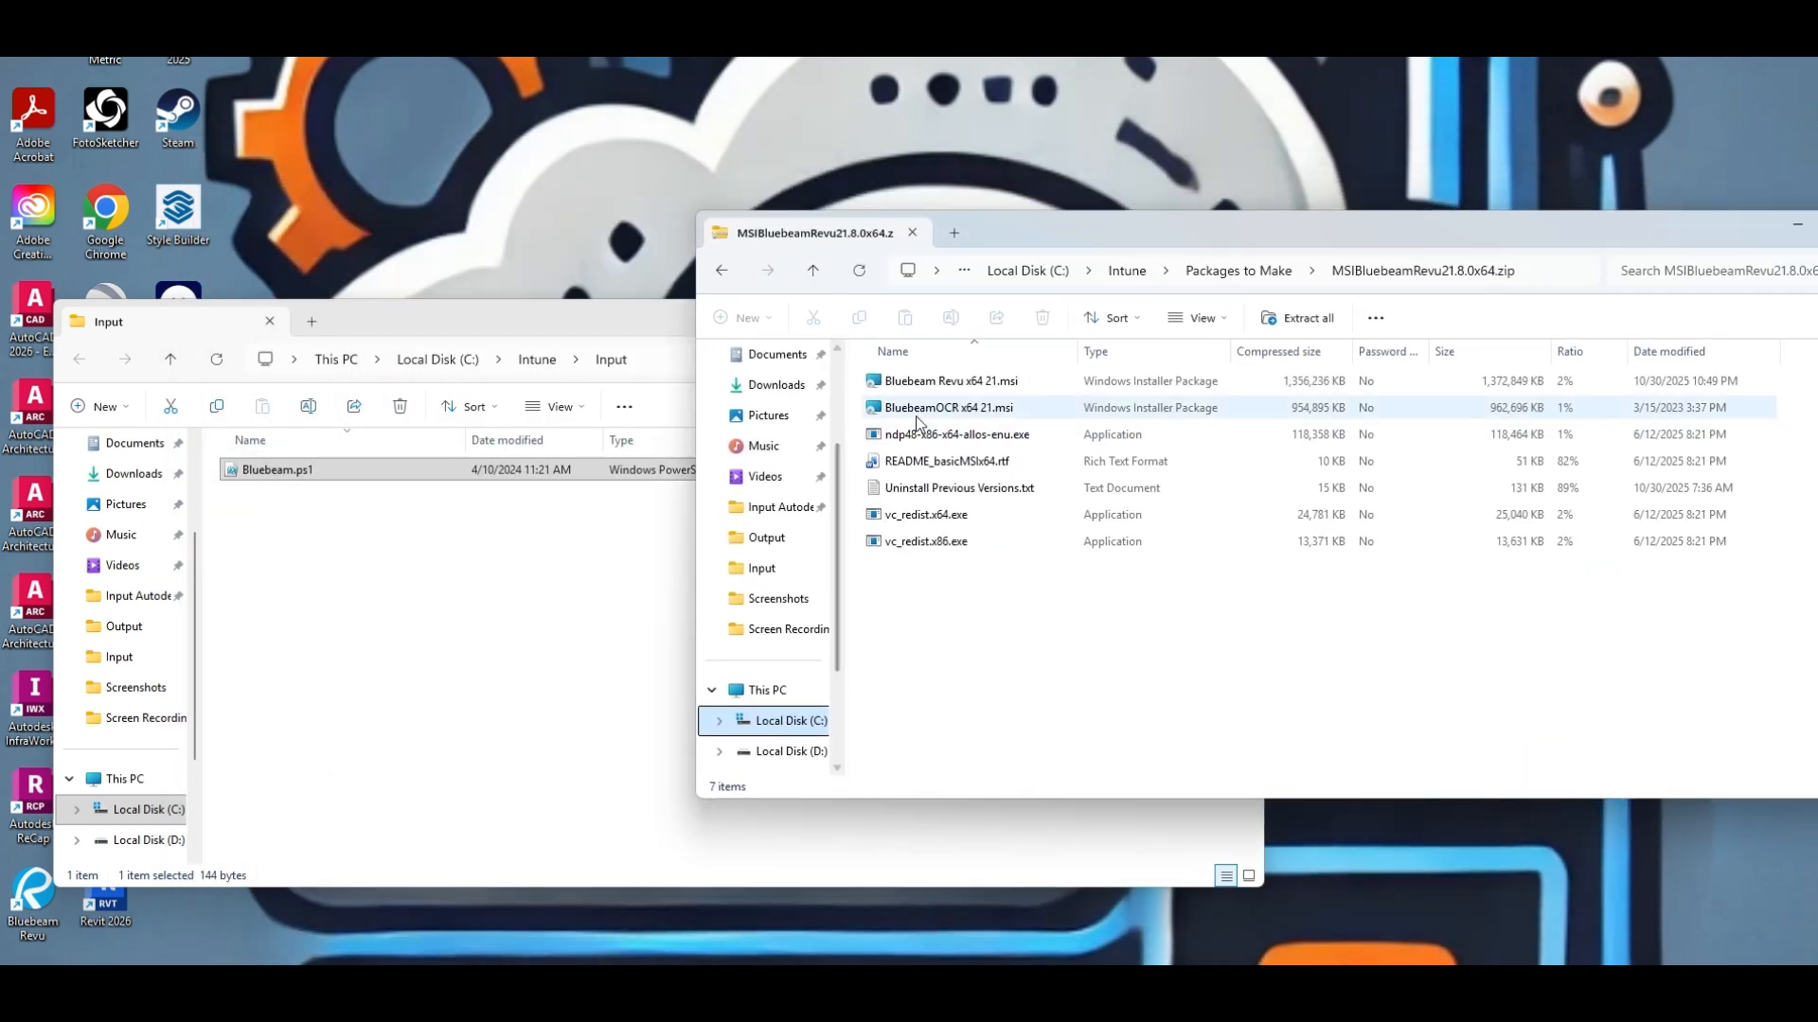
pyautogui.click(952, 383)
pyautogui.keyDown('ctrl'); pyautogui.click(947, 413); pyautogui.keyUp('ctrl')
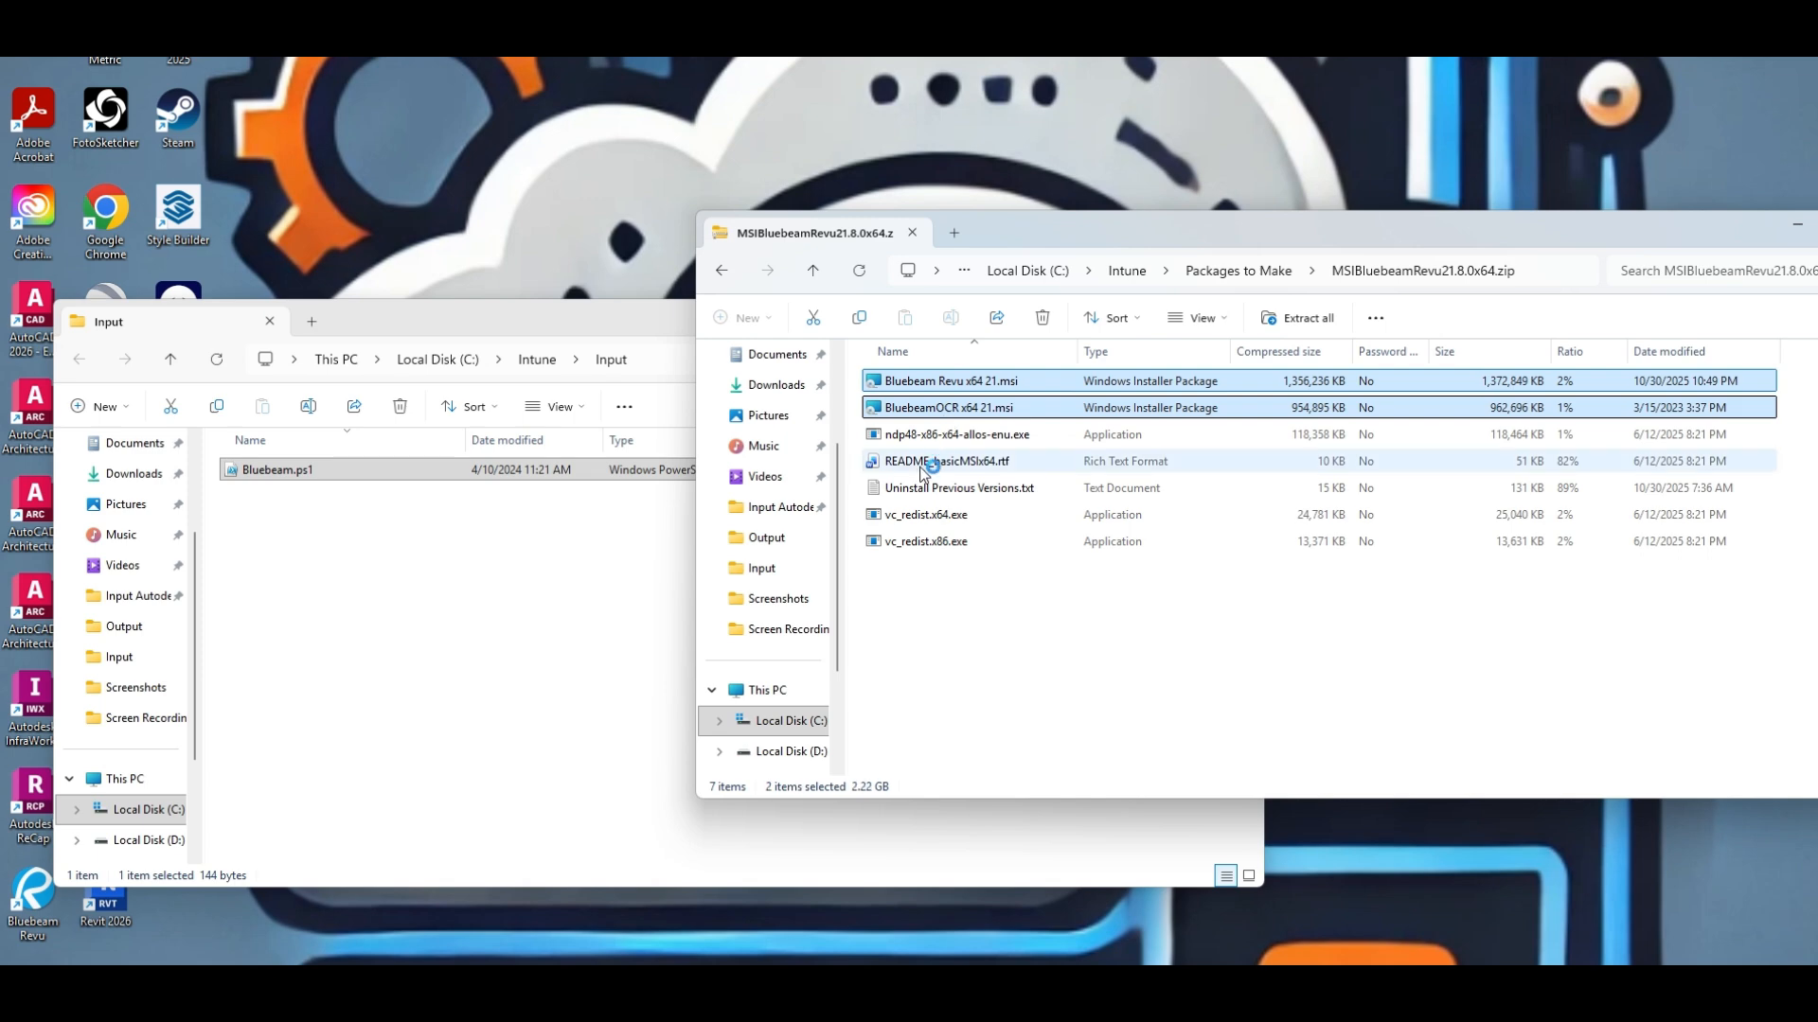
pyautogui.keyDown('ctrl'); pyautogui.click(928, 488); pyautogui.keyUp('ctrl')
pyautogui.moveTo(979, 383); pyautogui.dragTo(464, 662)
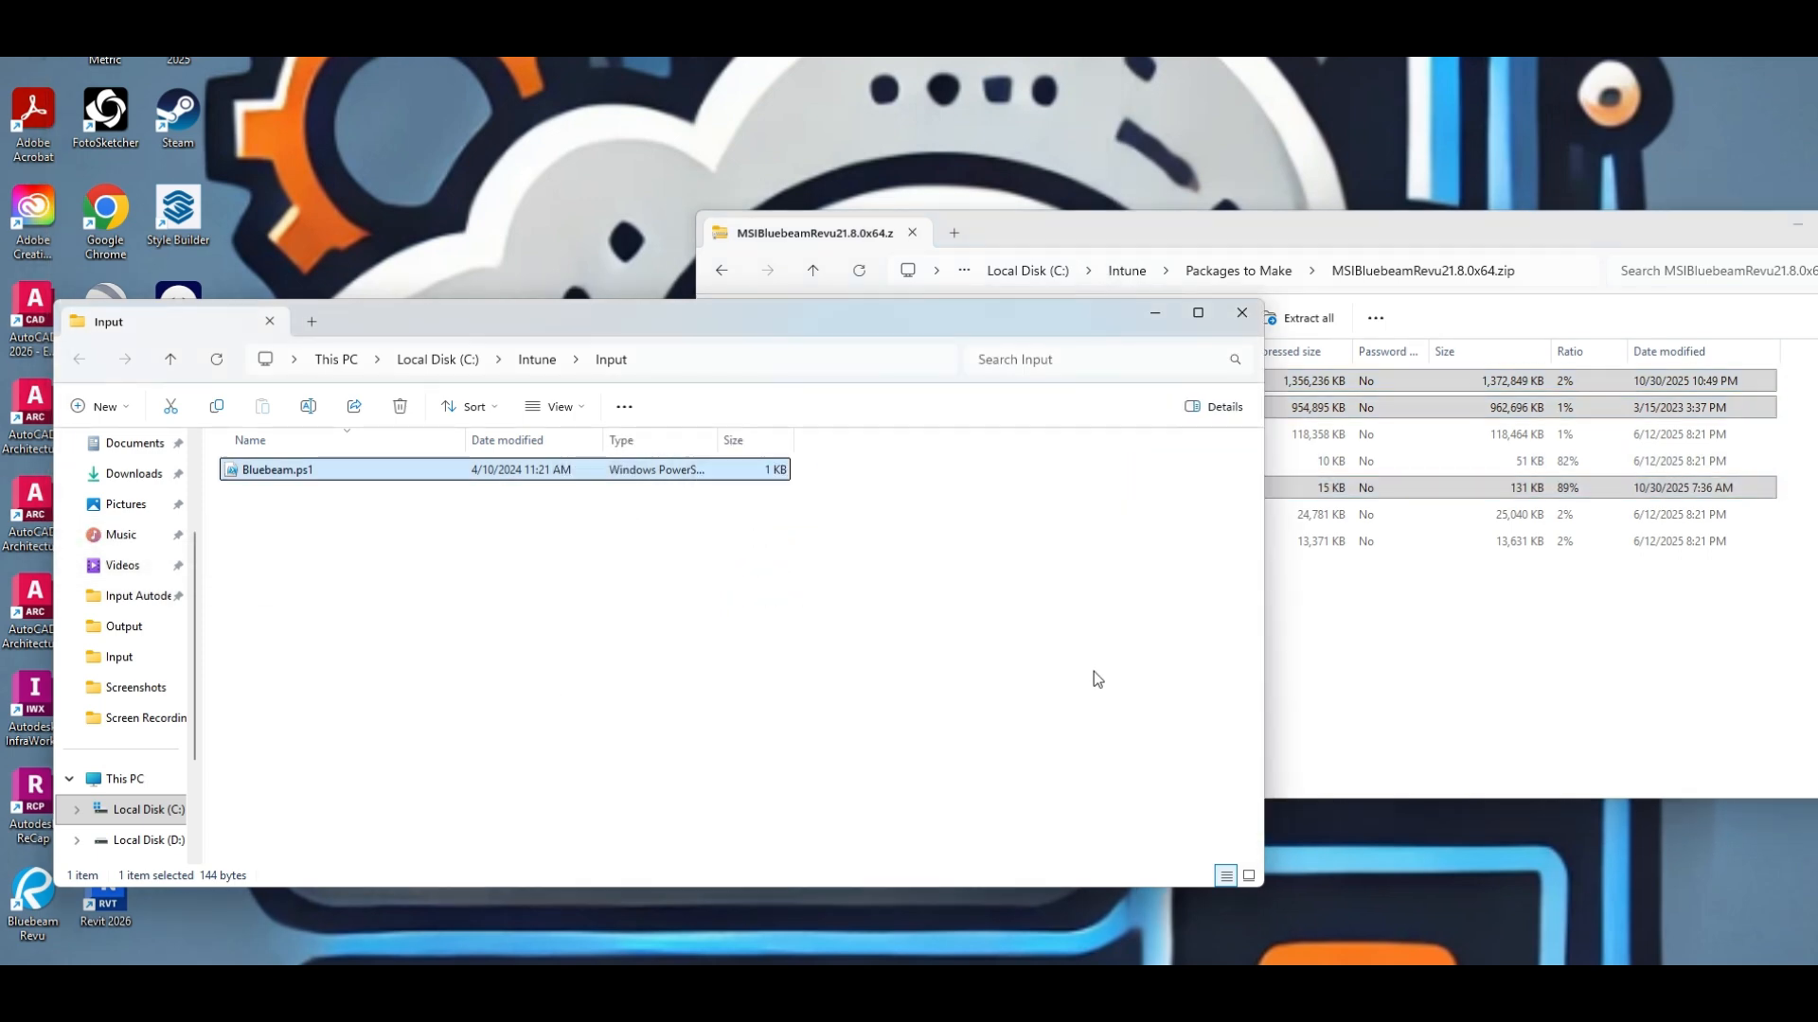
pyautogui.click(1408, 707)
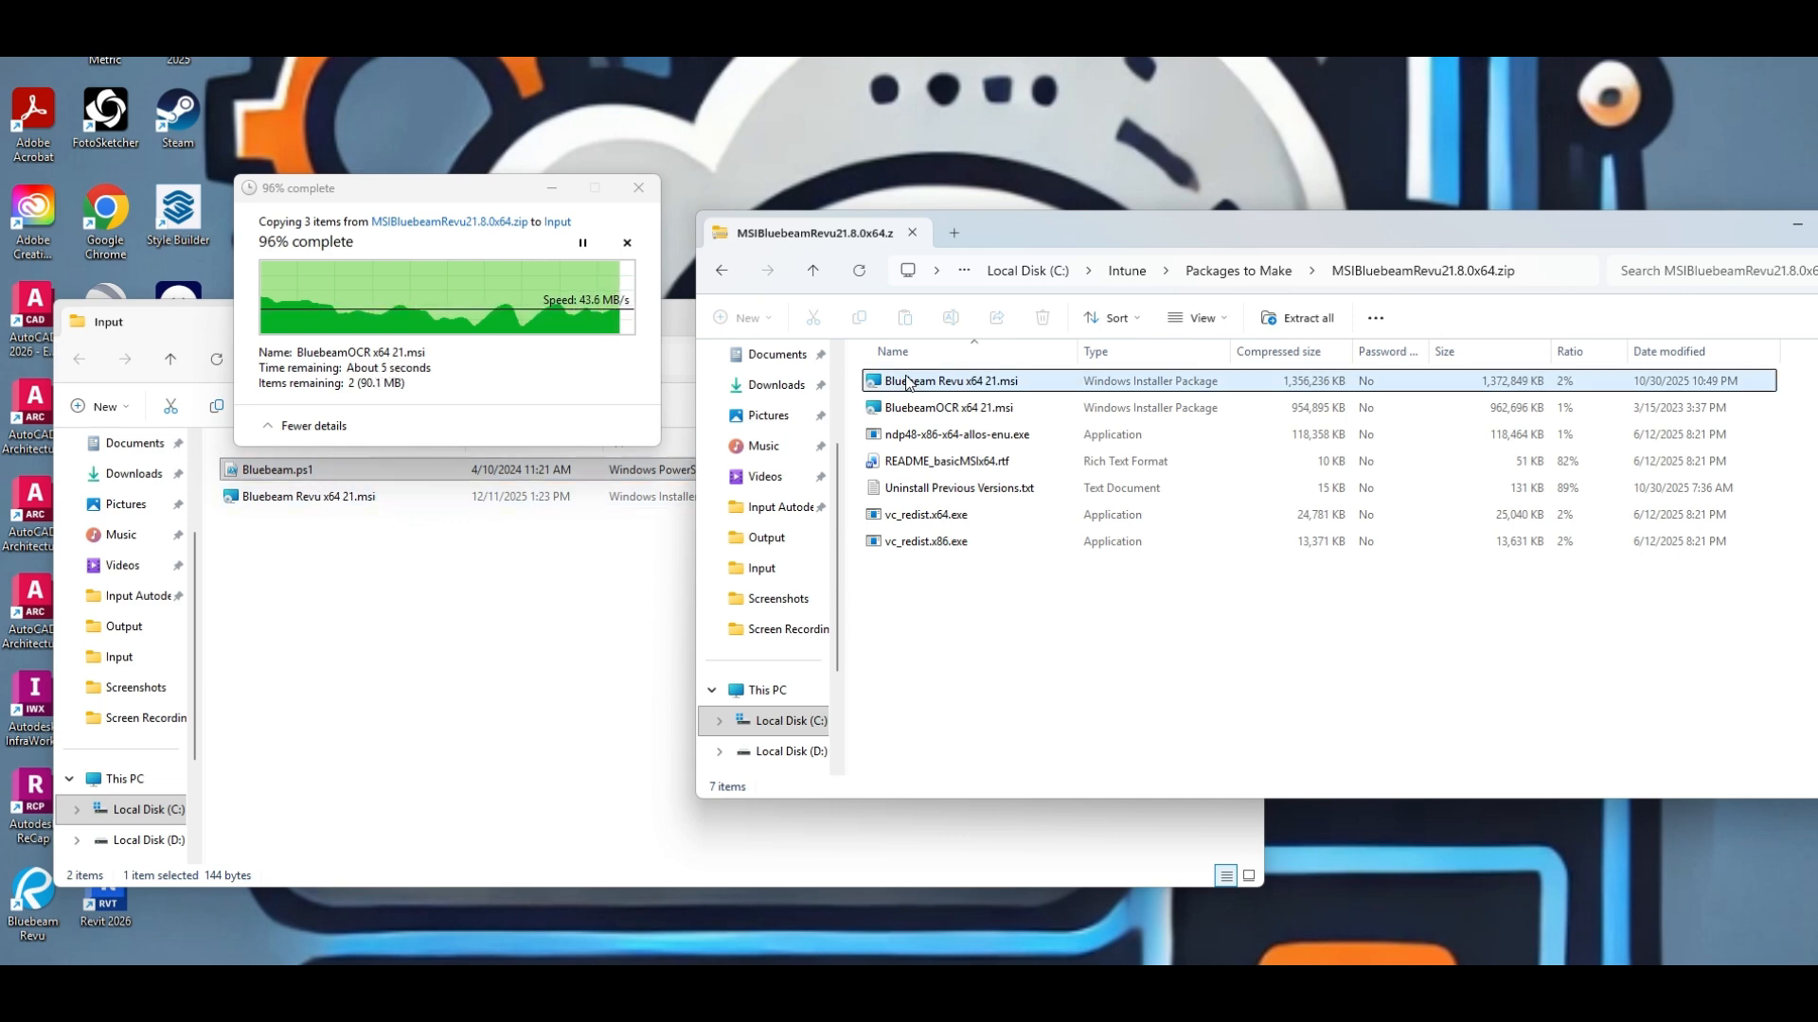
pyautogui.click(914, 235)
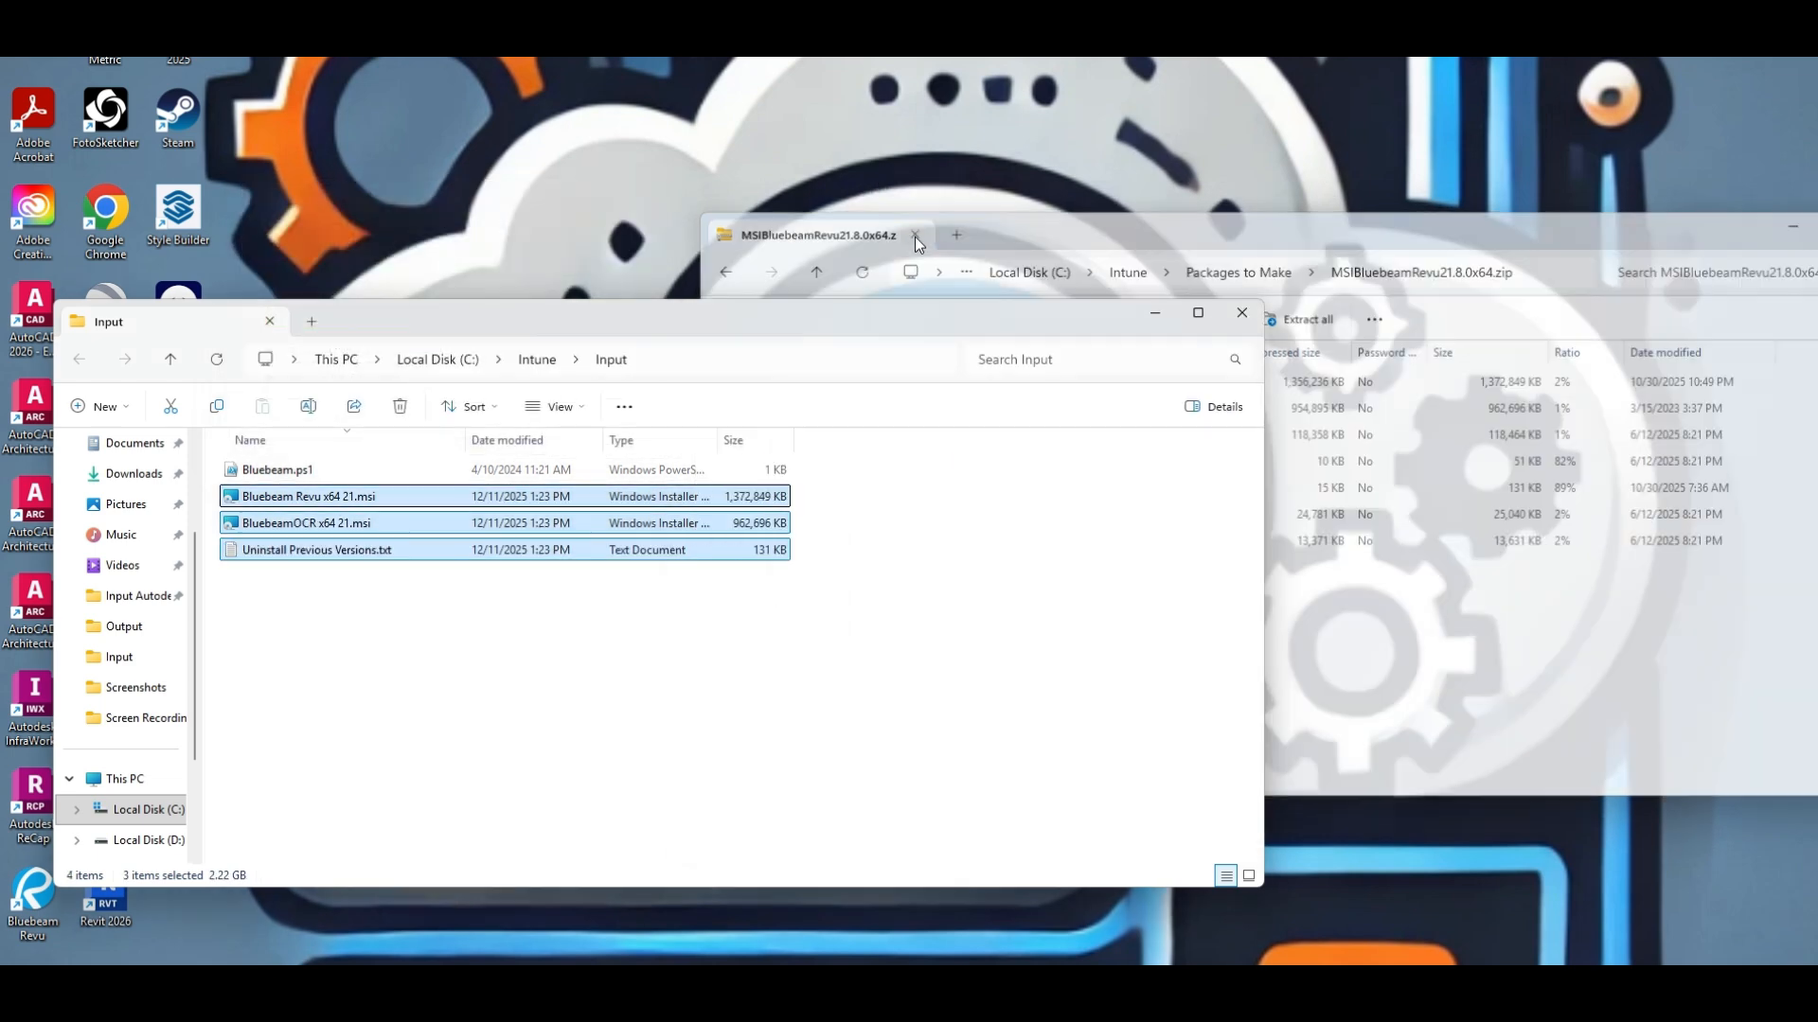
# - Open Bluebeam.ps1 in Notepad and place its window beside the Input folder's file list
pyautogui.click(401, 637)
pyautogui.click(273, 471)
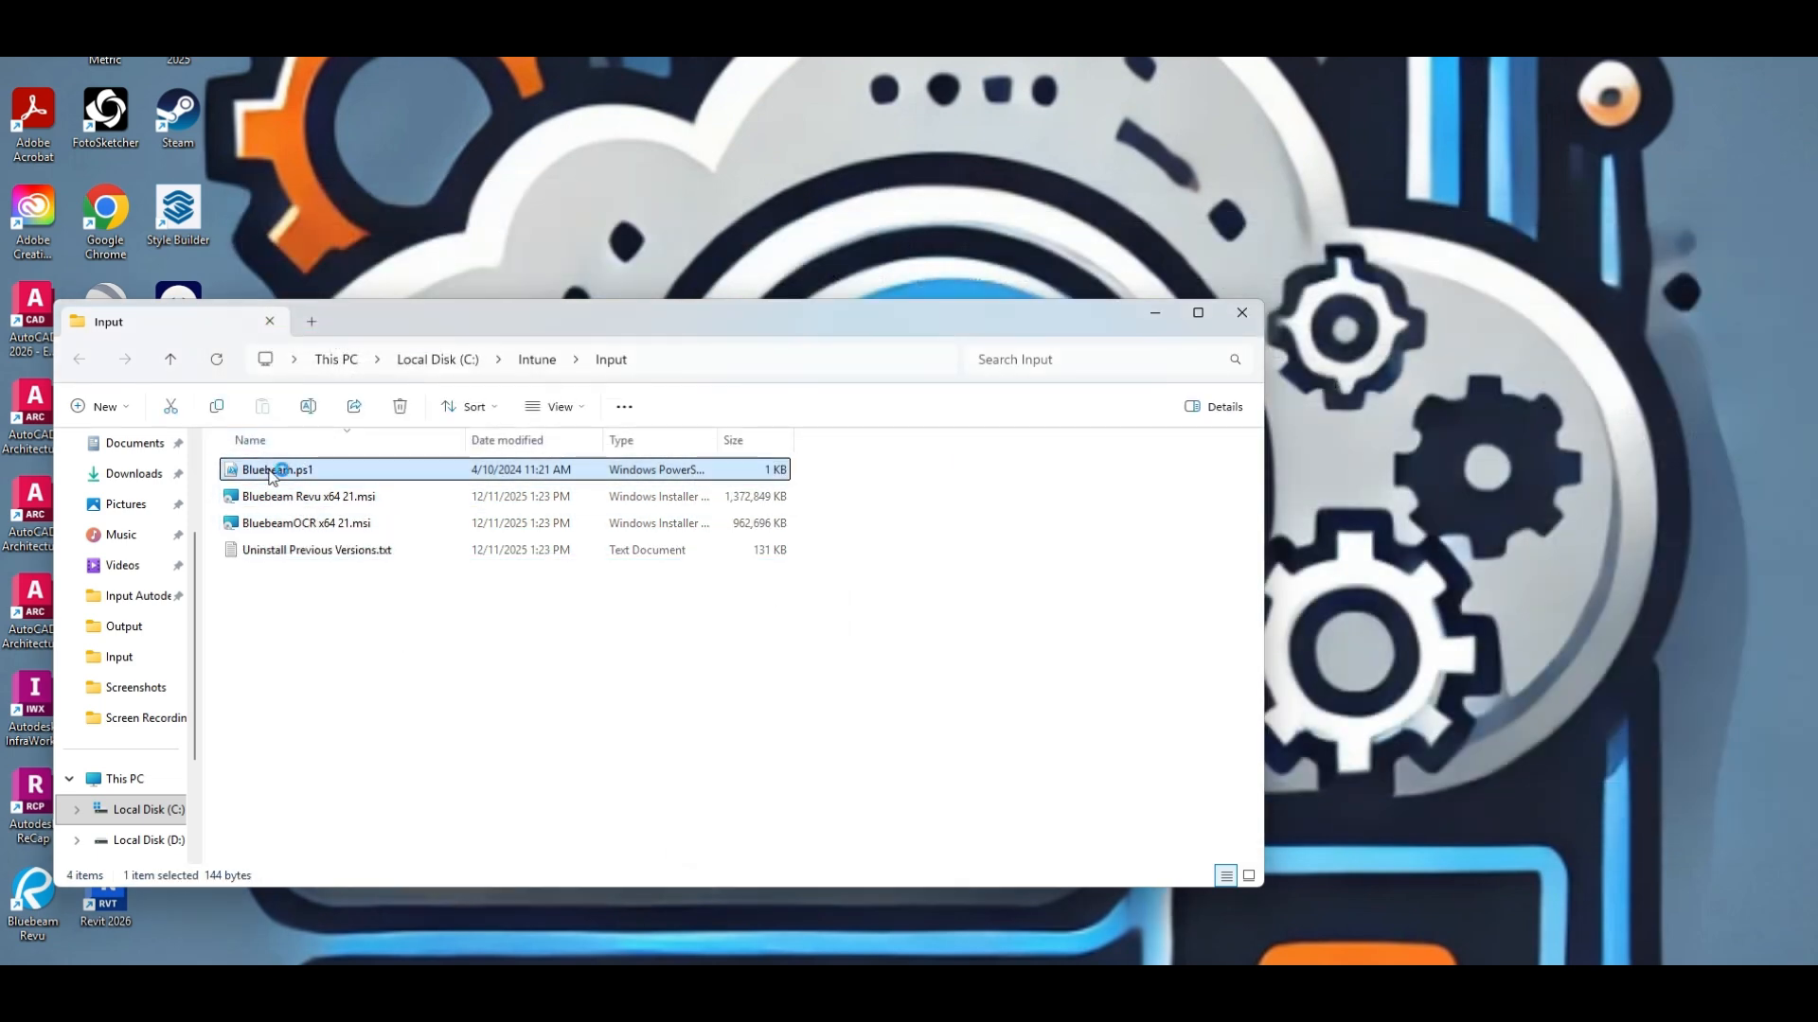
pyautogui.moveTo(613, 162); pyautogui.dragTo(1105, 176)
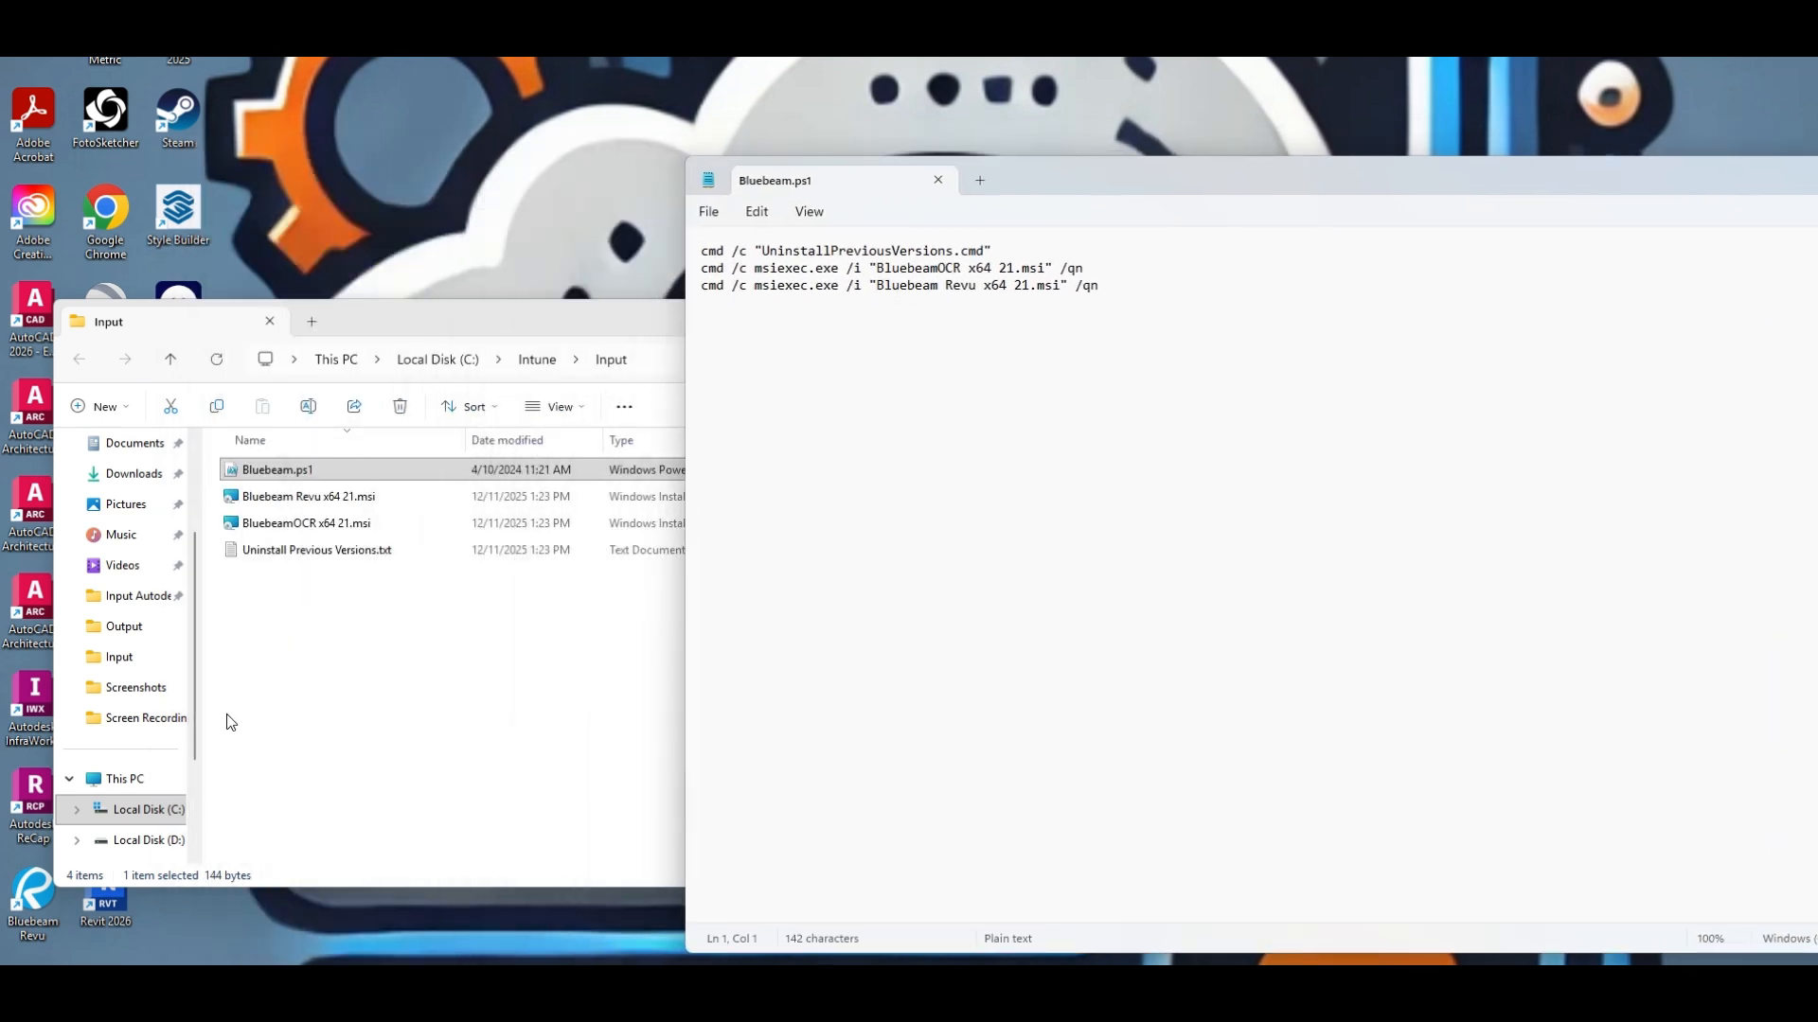
# - Rename Uninstall Previous Versions.txt in the Input folder as UninstallPreviousVersions.cmd
pyautogui.click(317, 553)
pyautogui.rightClick(328, 549)
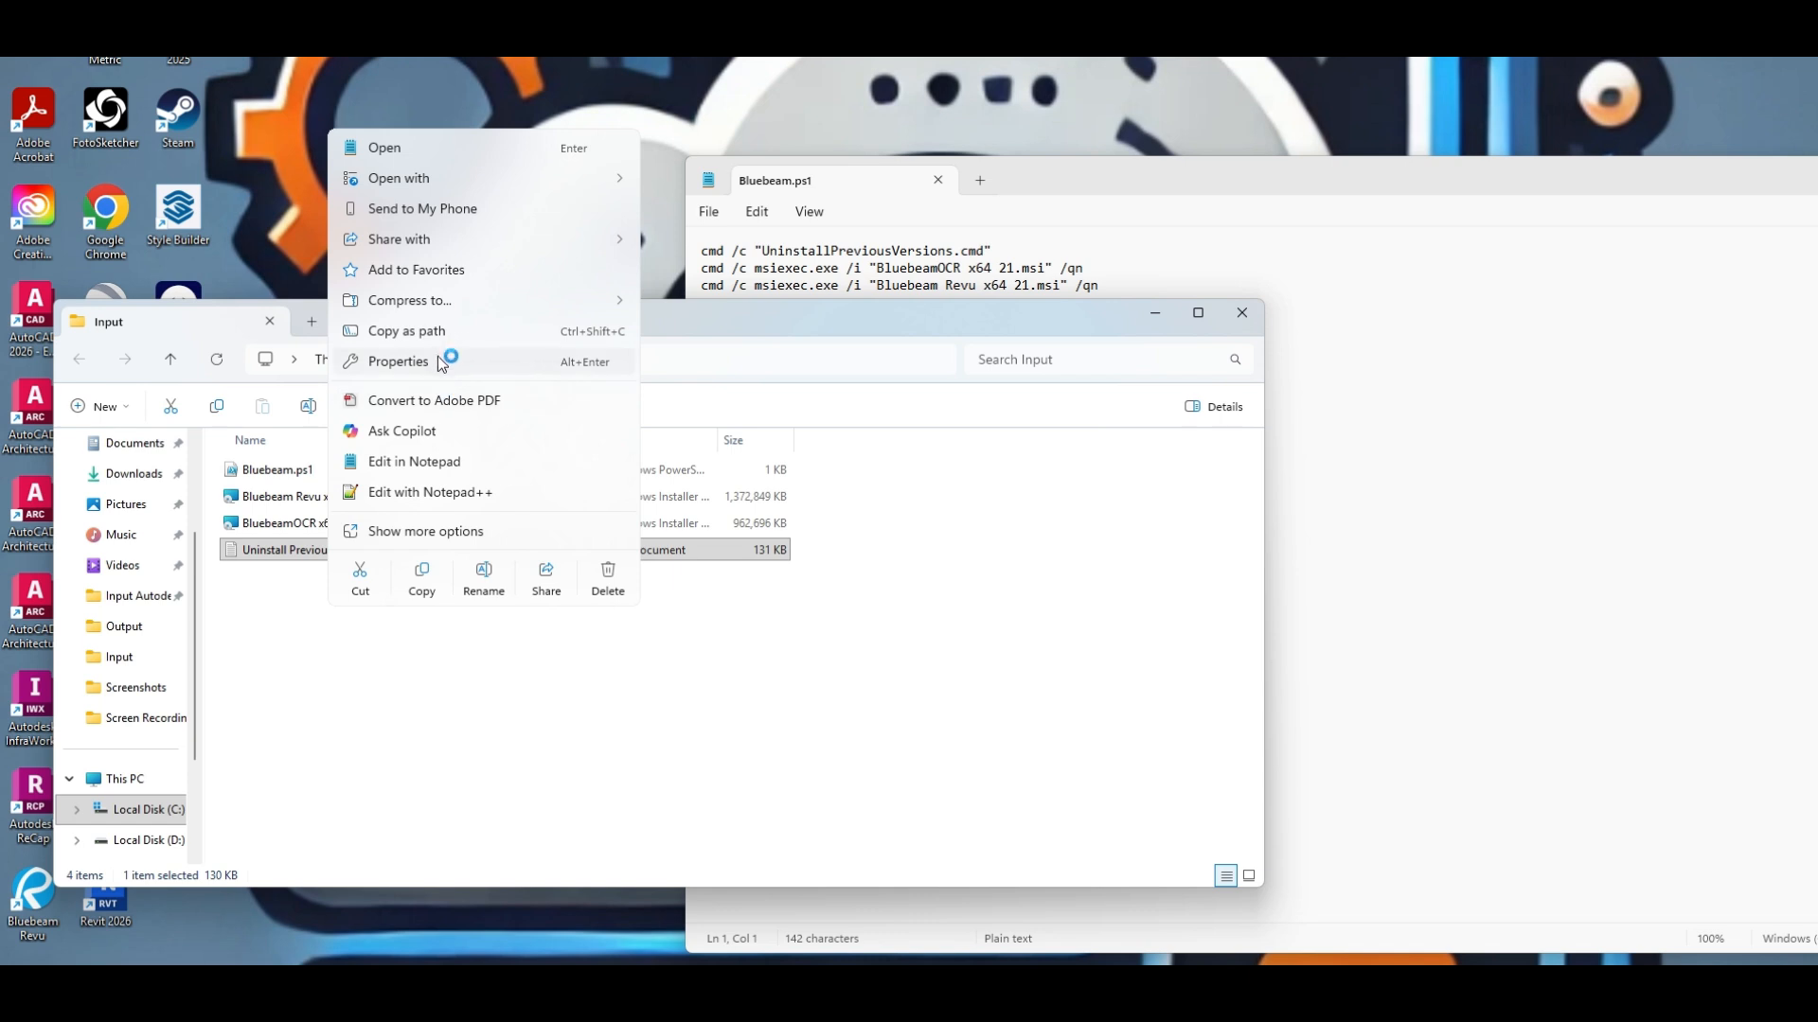
pyautogui.click(482, 580)
pyautogui.press('Right')
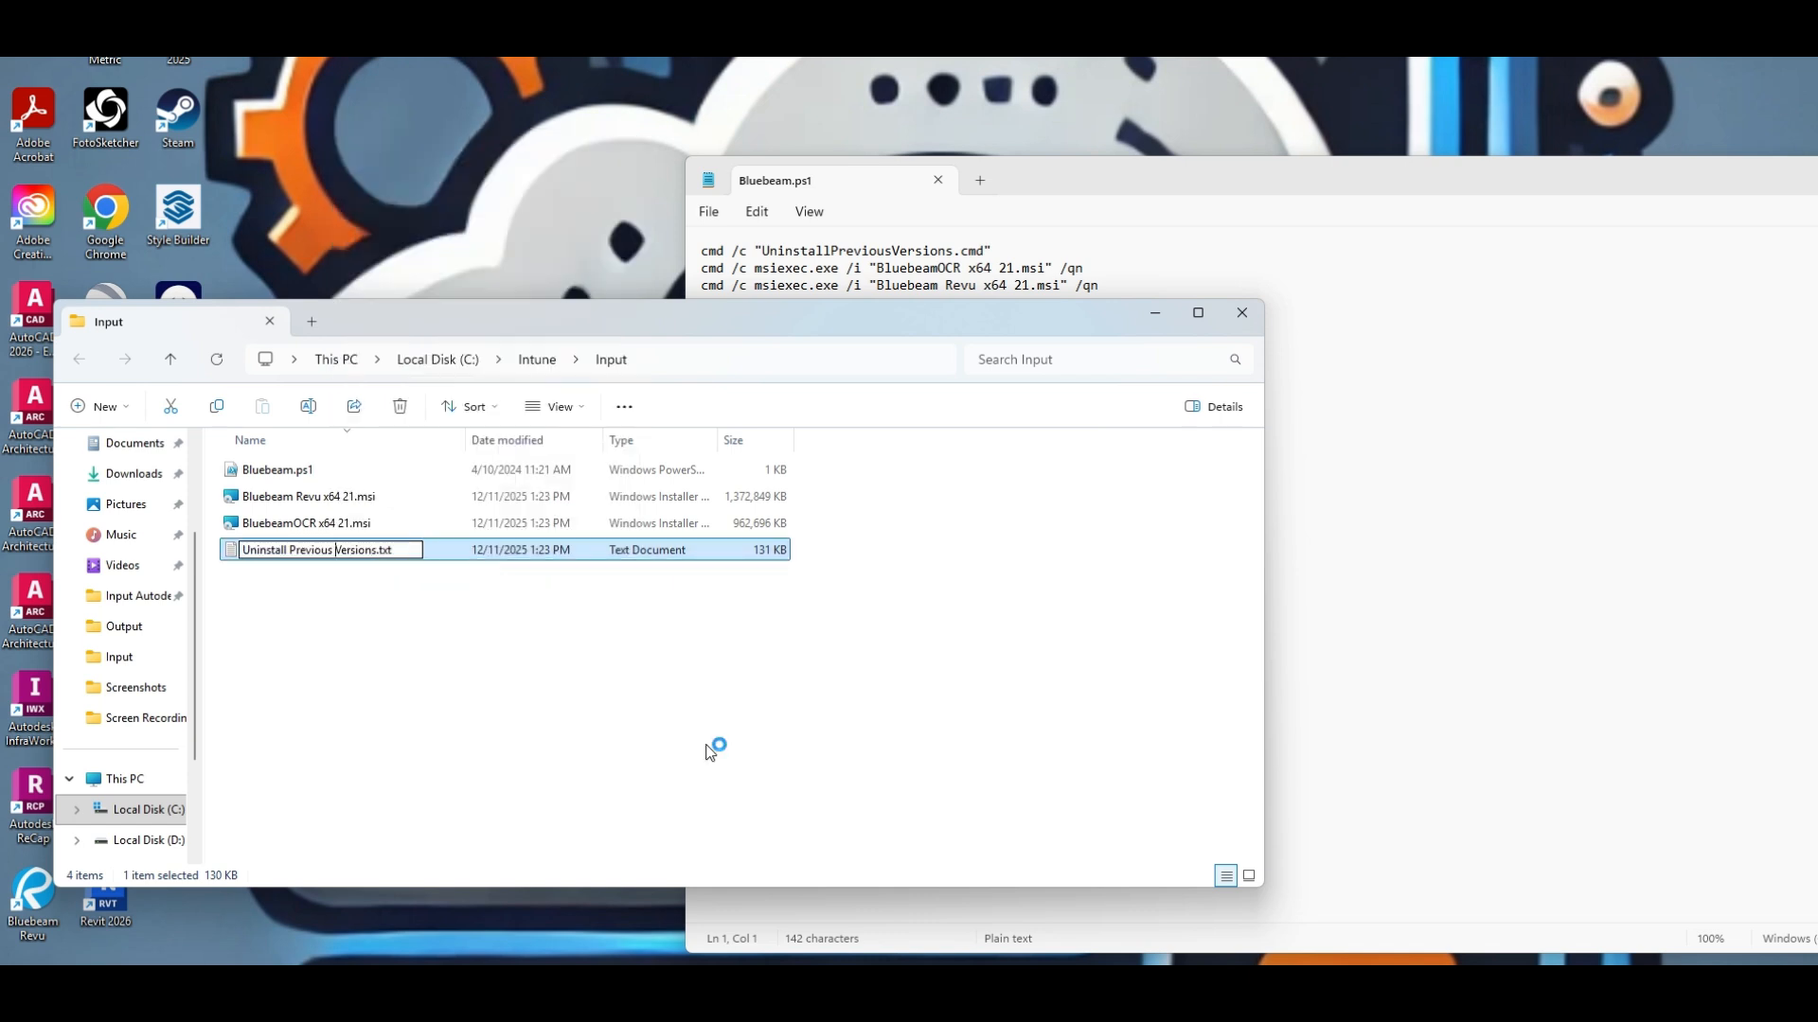
pyautogui.press('BackSpace')
pyautogui.press('BackSpace')
pyautogui.write('.cmd')
pyautogui.press('Return')
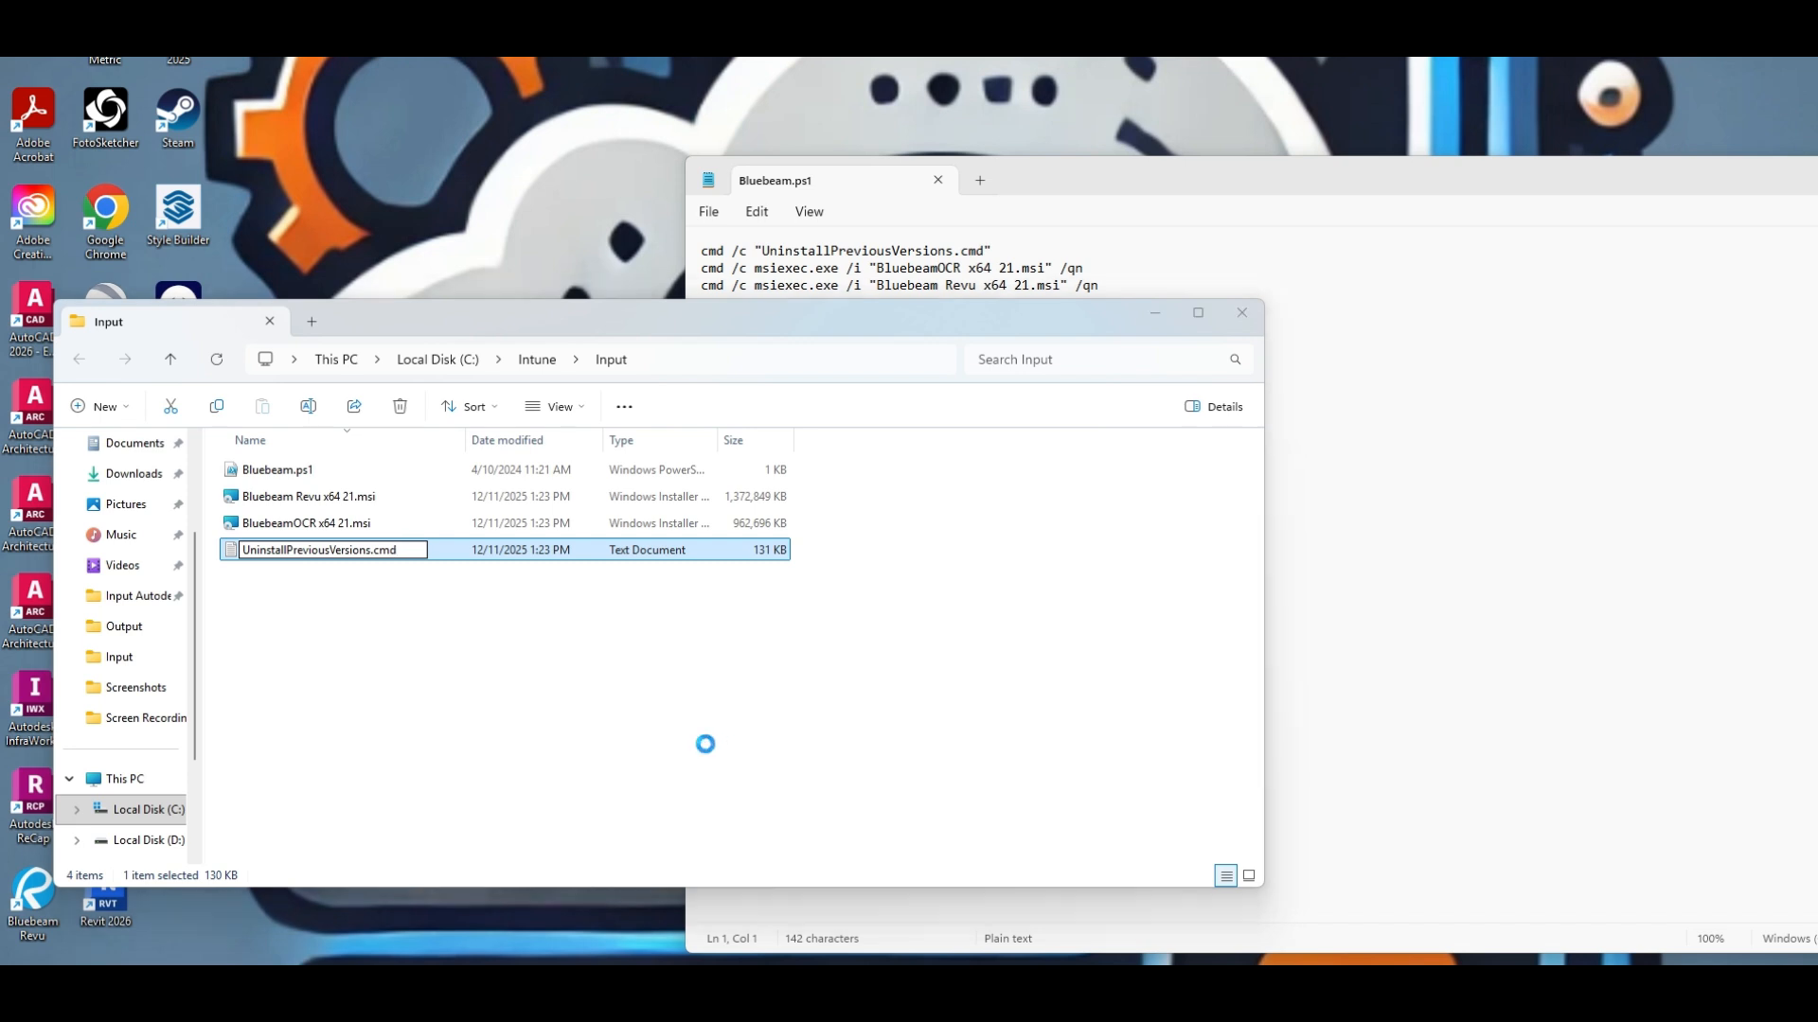
pyautogui.press('Return')
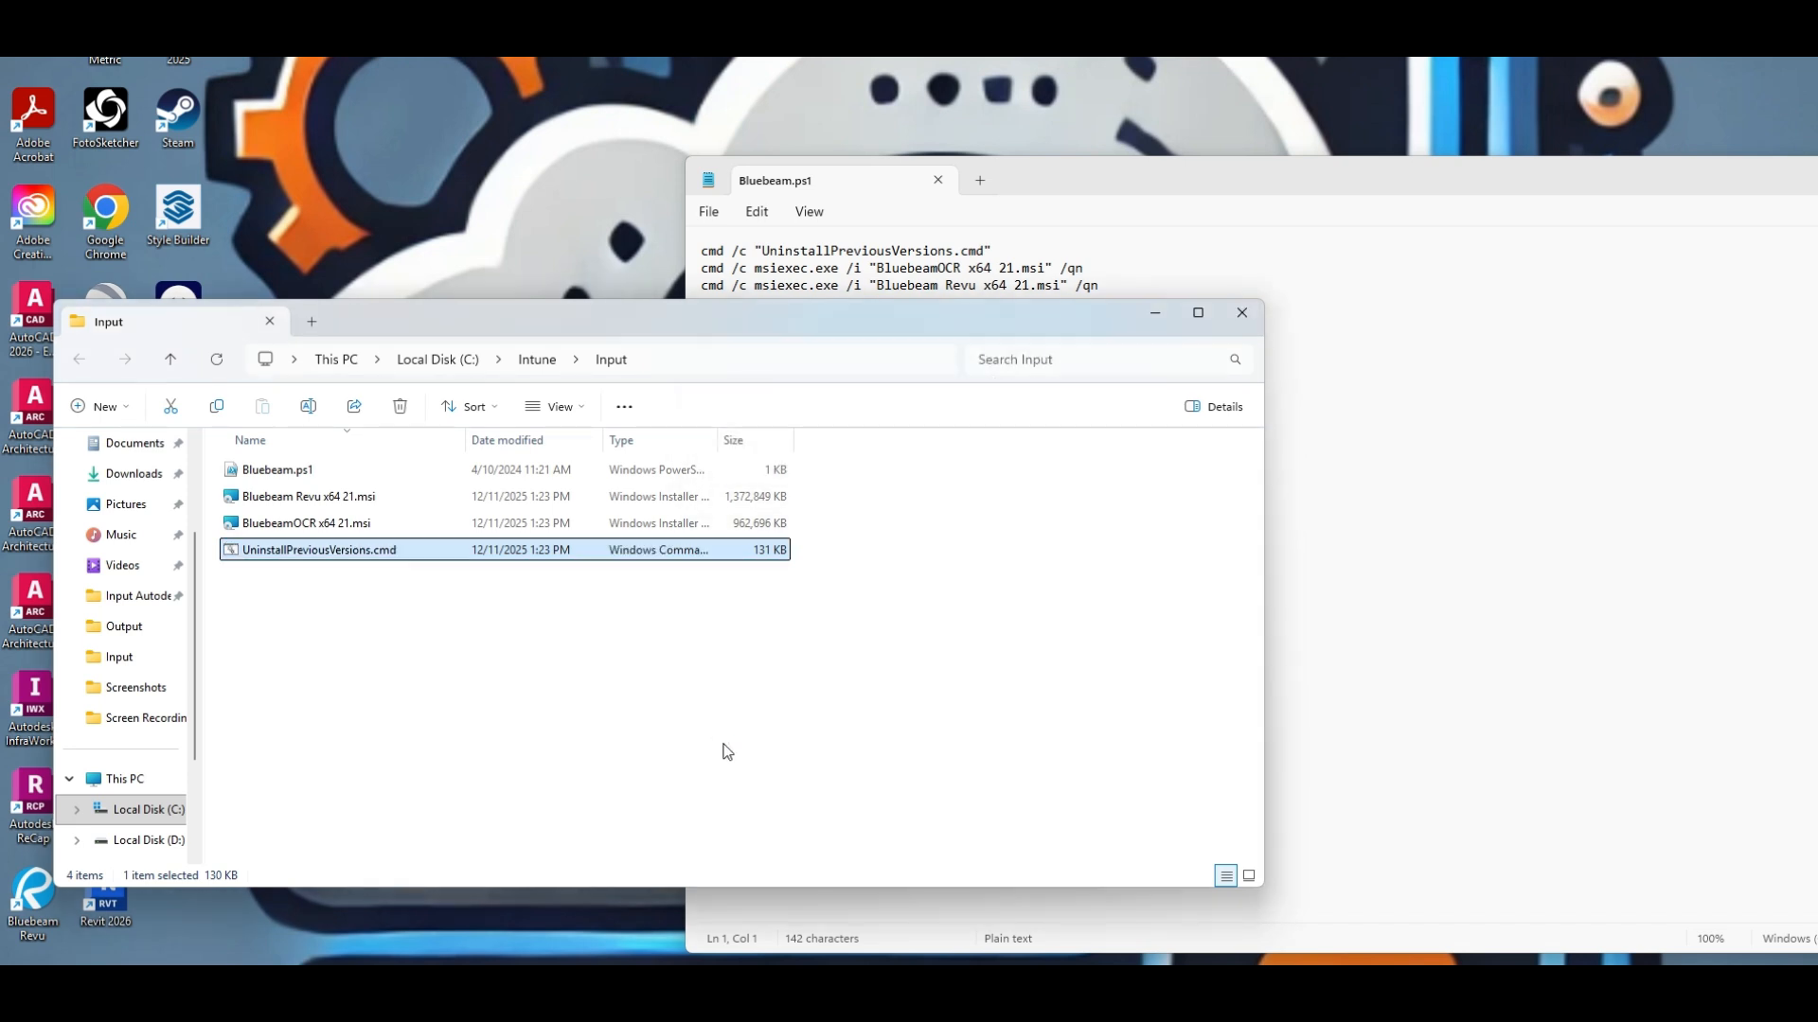
# - Open UninstallPreviousVersions.cmd in Notepad and examine its uninstall commands for the earlier Bluebeam Revu releases
pyautogui.click(1570, 582)
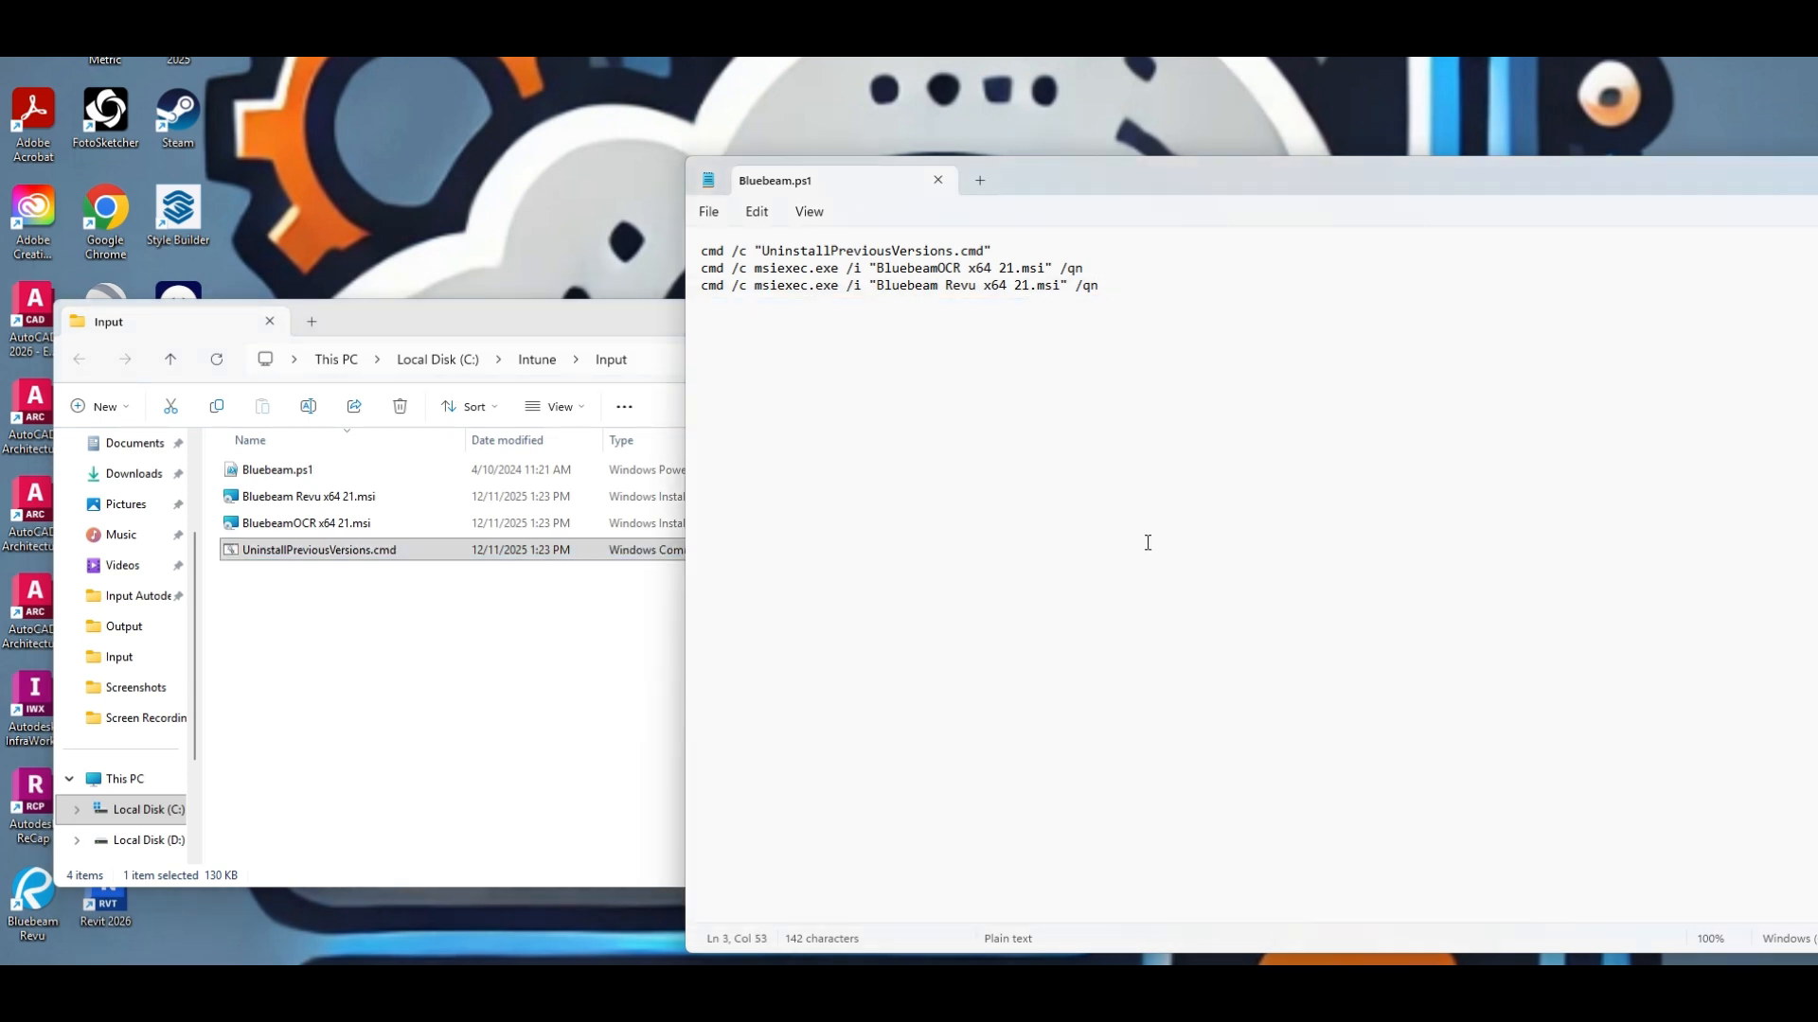
pyautogui.click(344, 550)
pyautogui.click(311, 556)
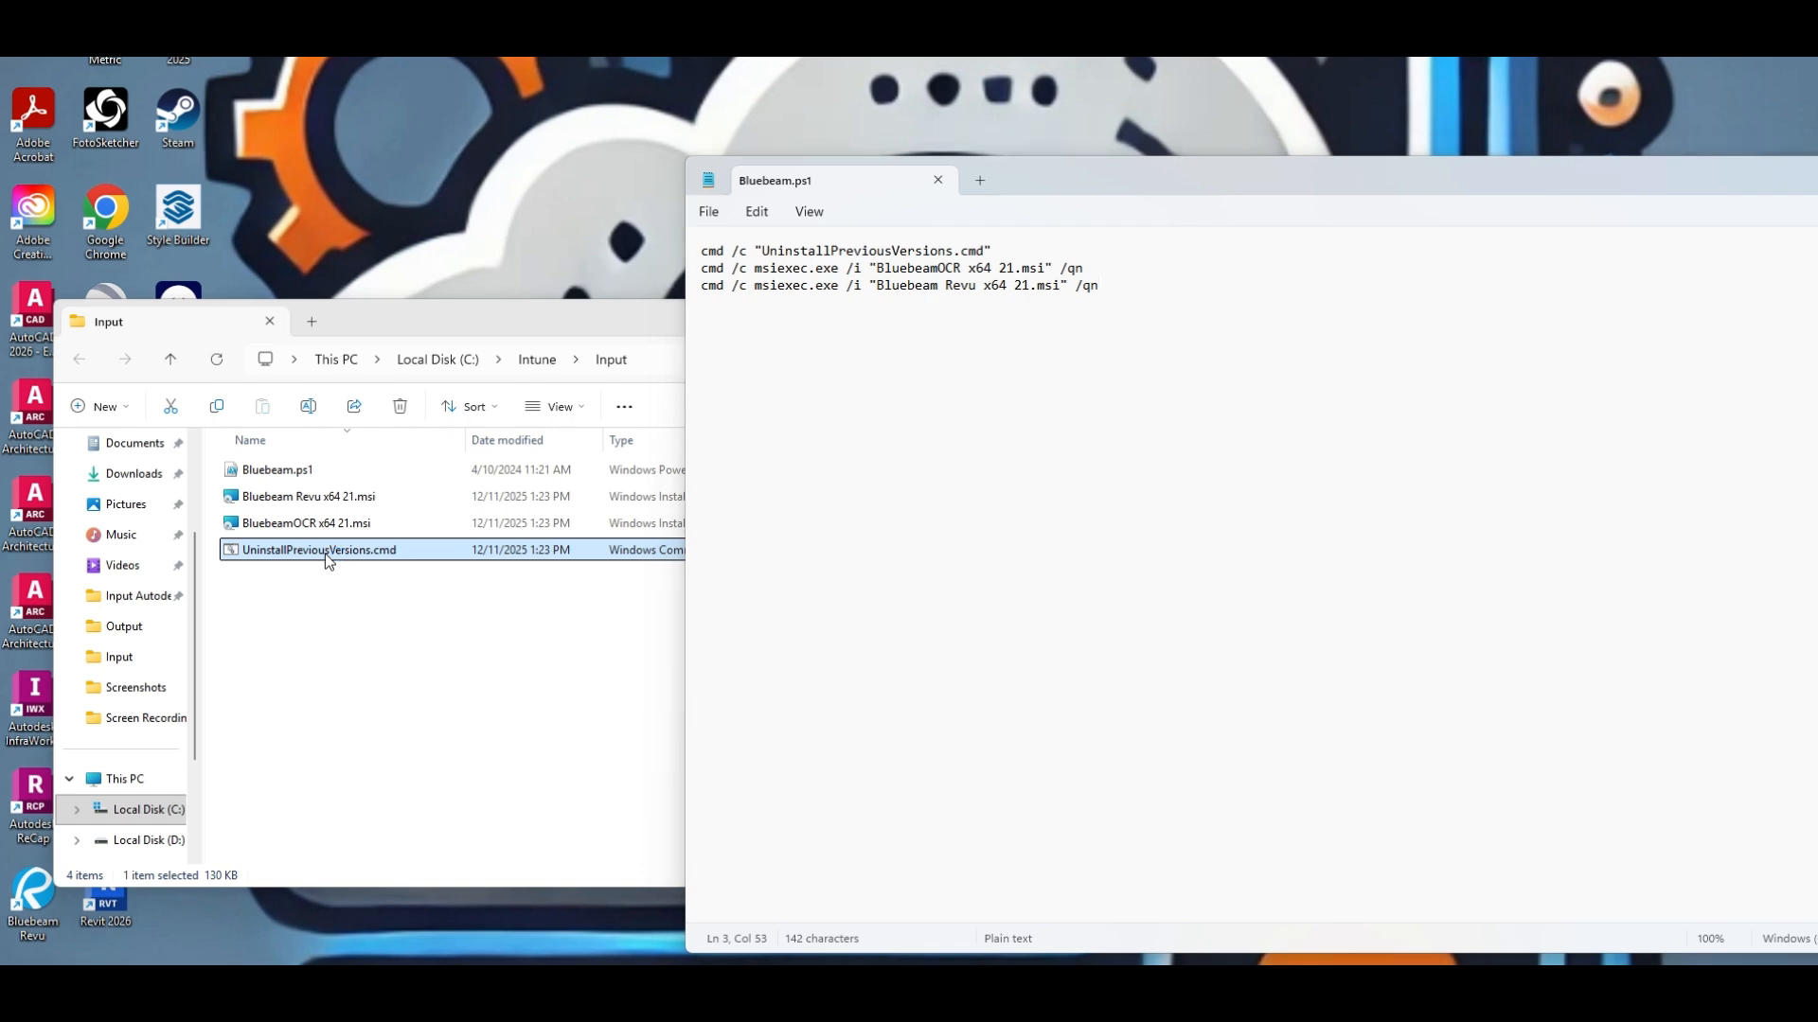
pyautogui.rightClick(325, 553)
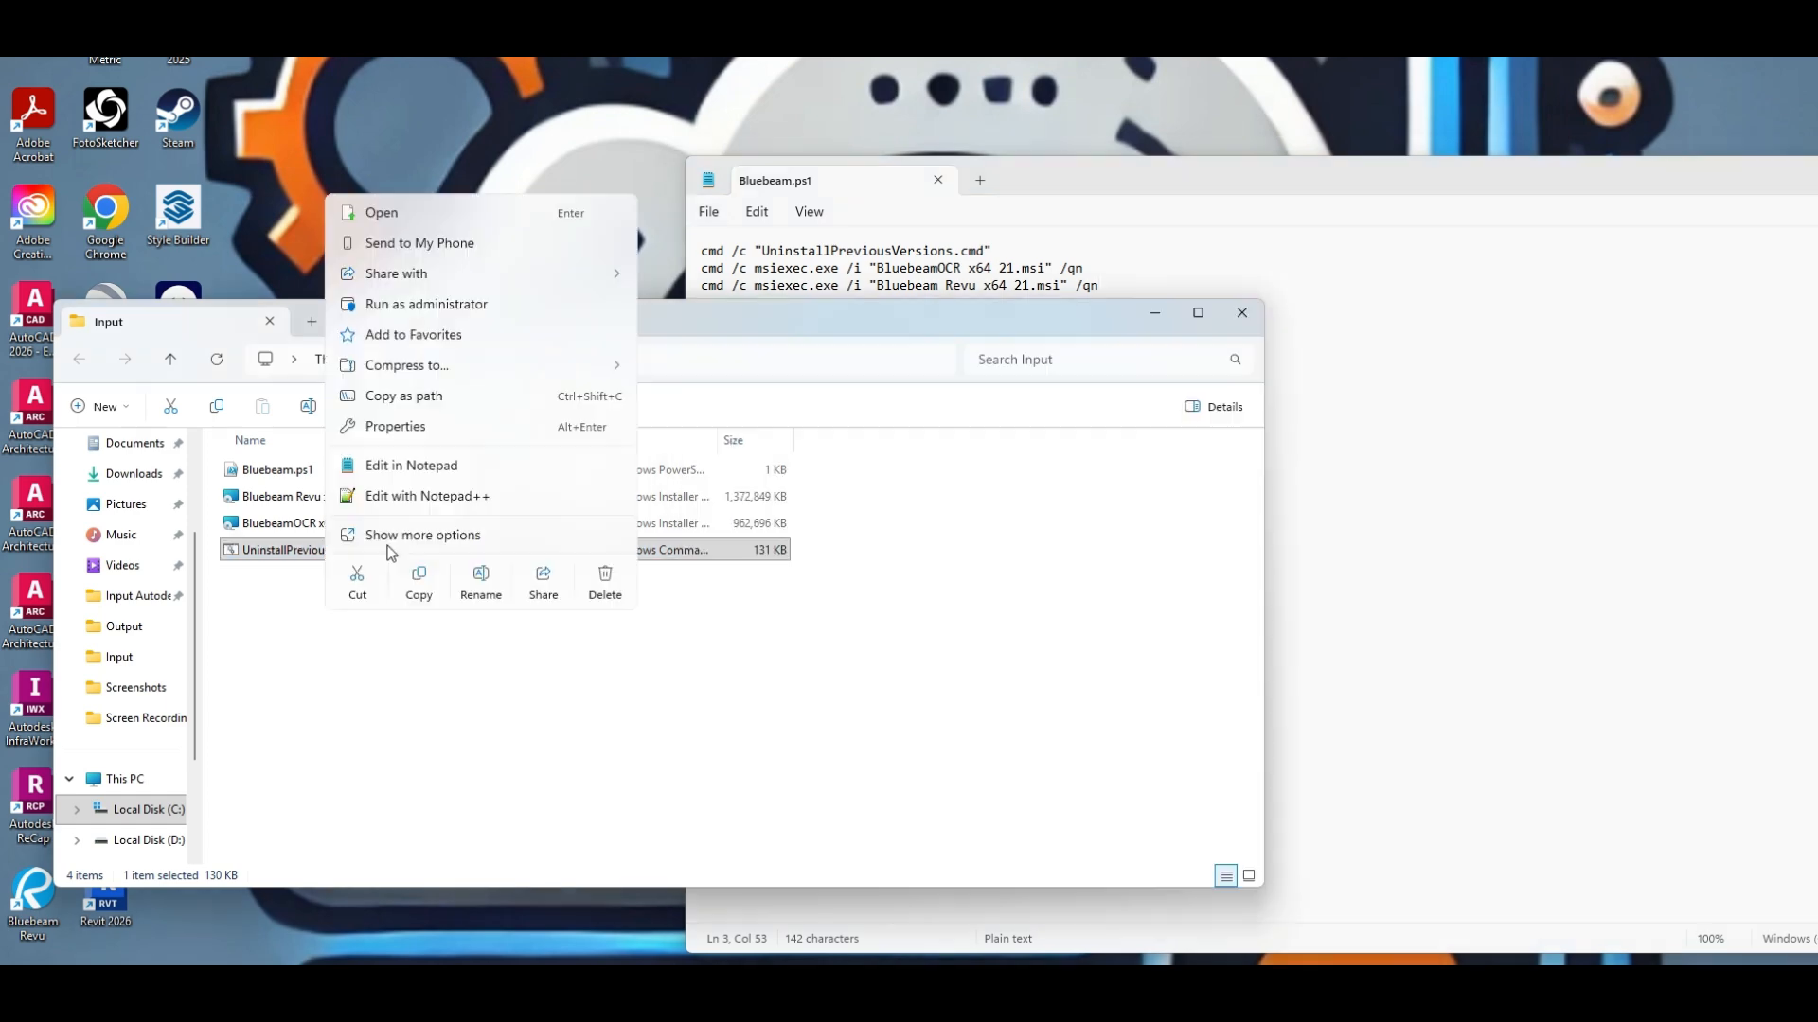
pyautogui.click(439, 464)
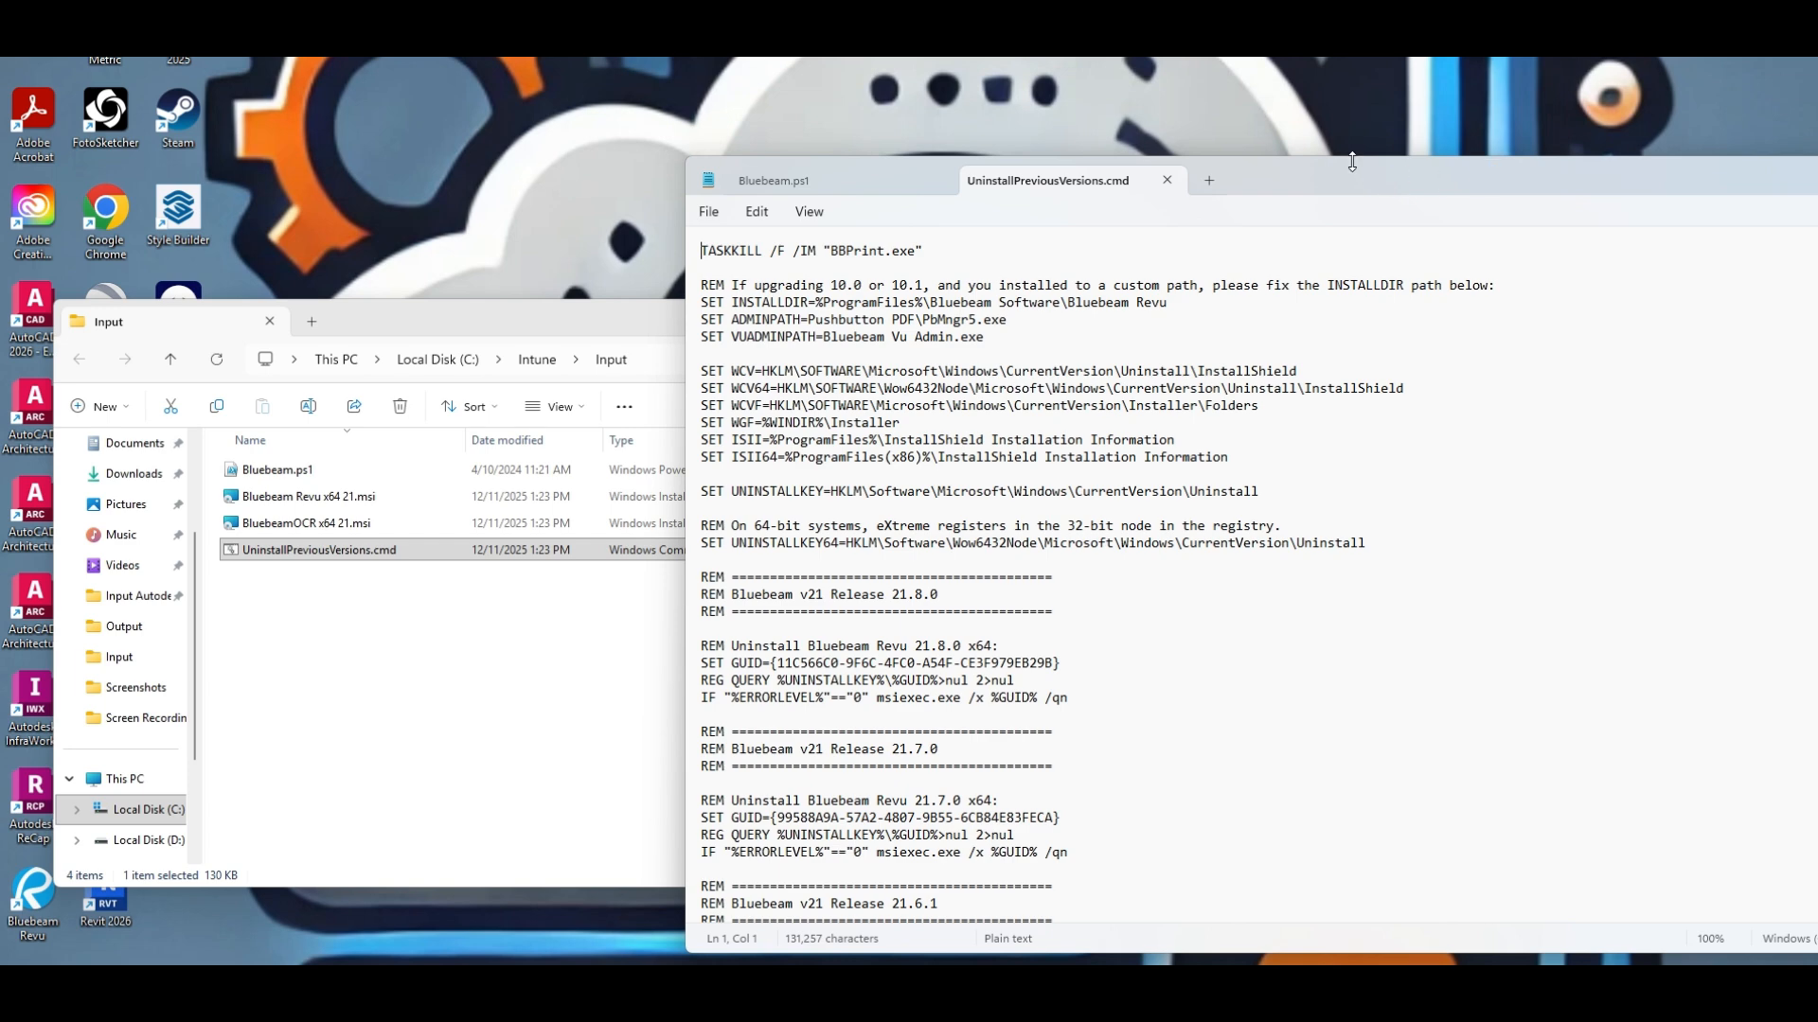
pyautogui.moveTo(1349, 181); pyautogui.dragTo(1041, 165)
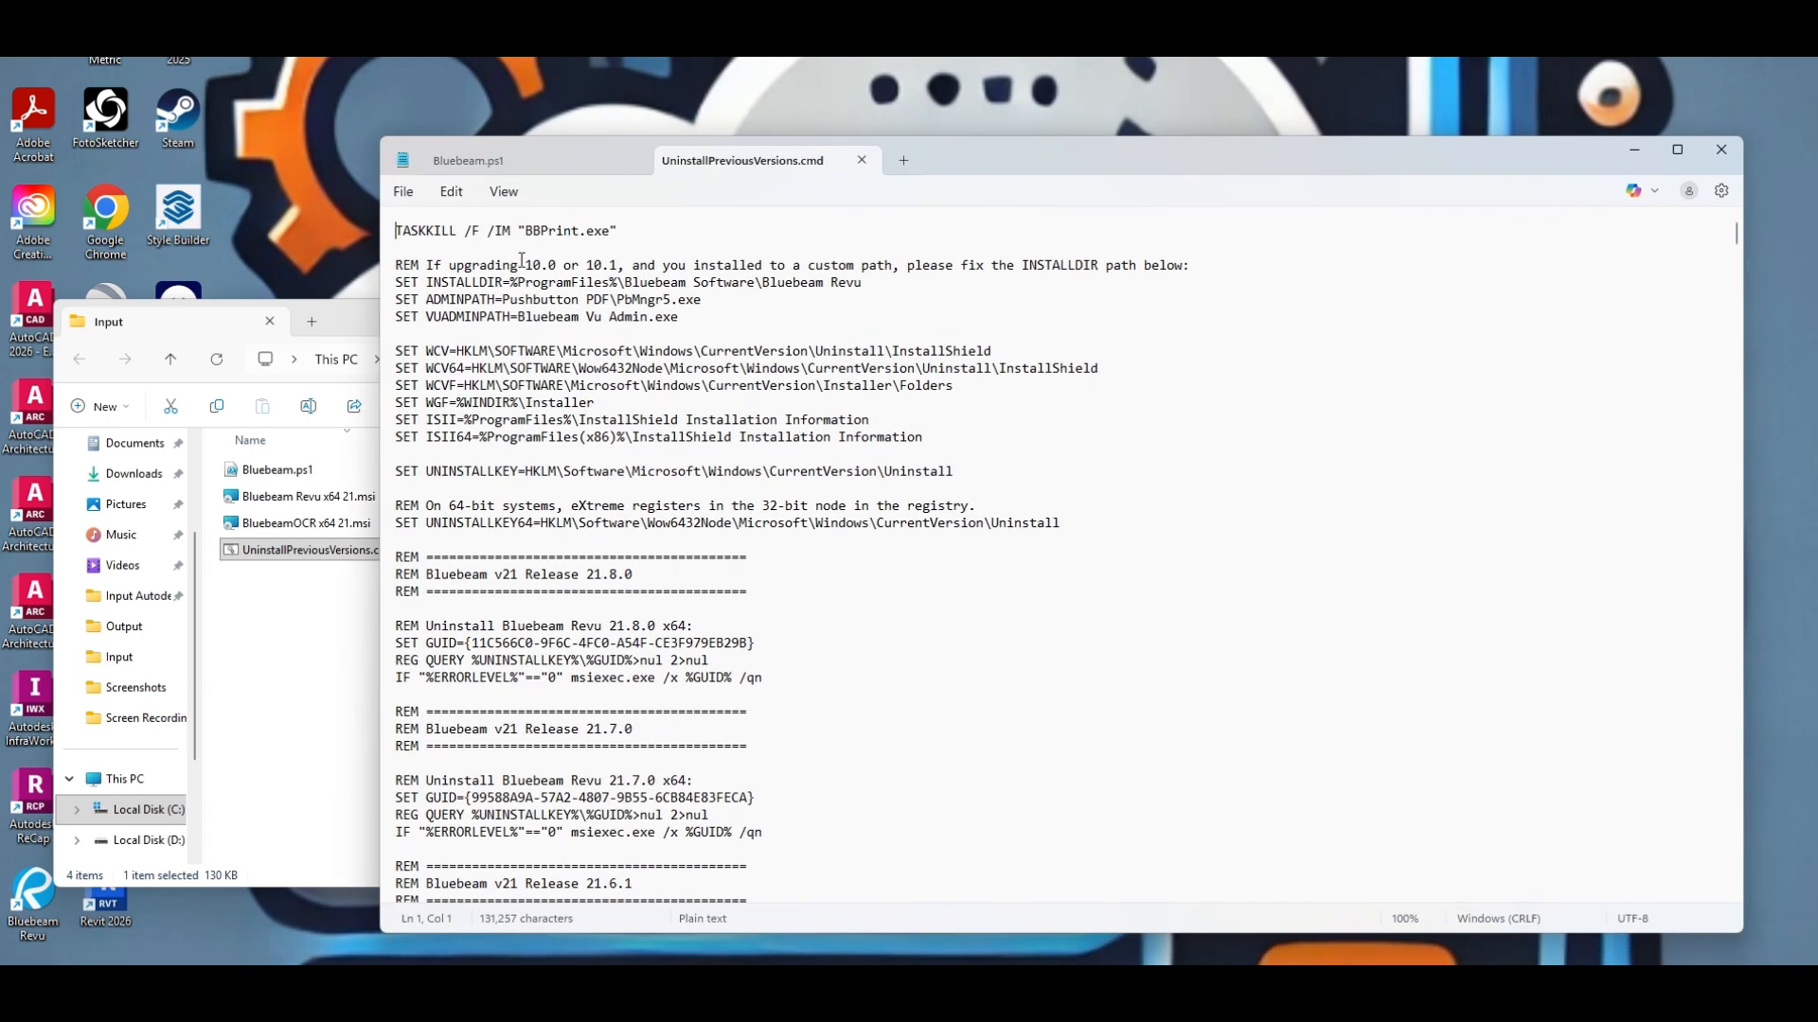
pyautogui.scroll(-4, 661, 325)
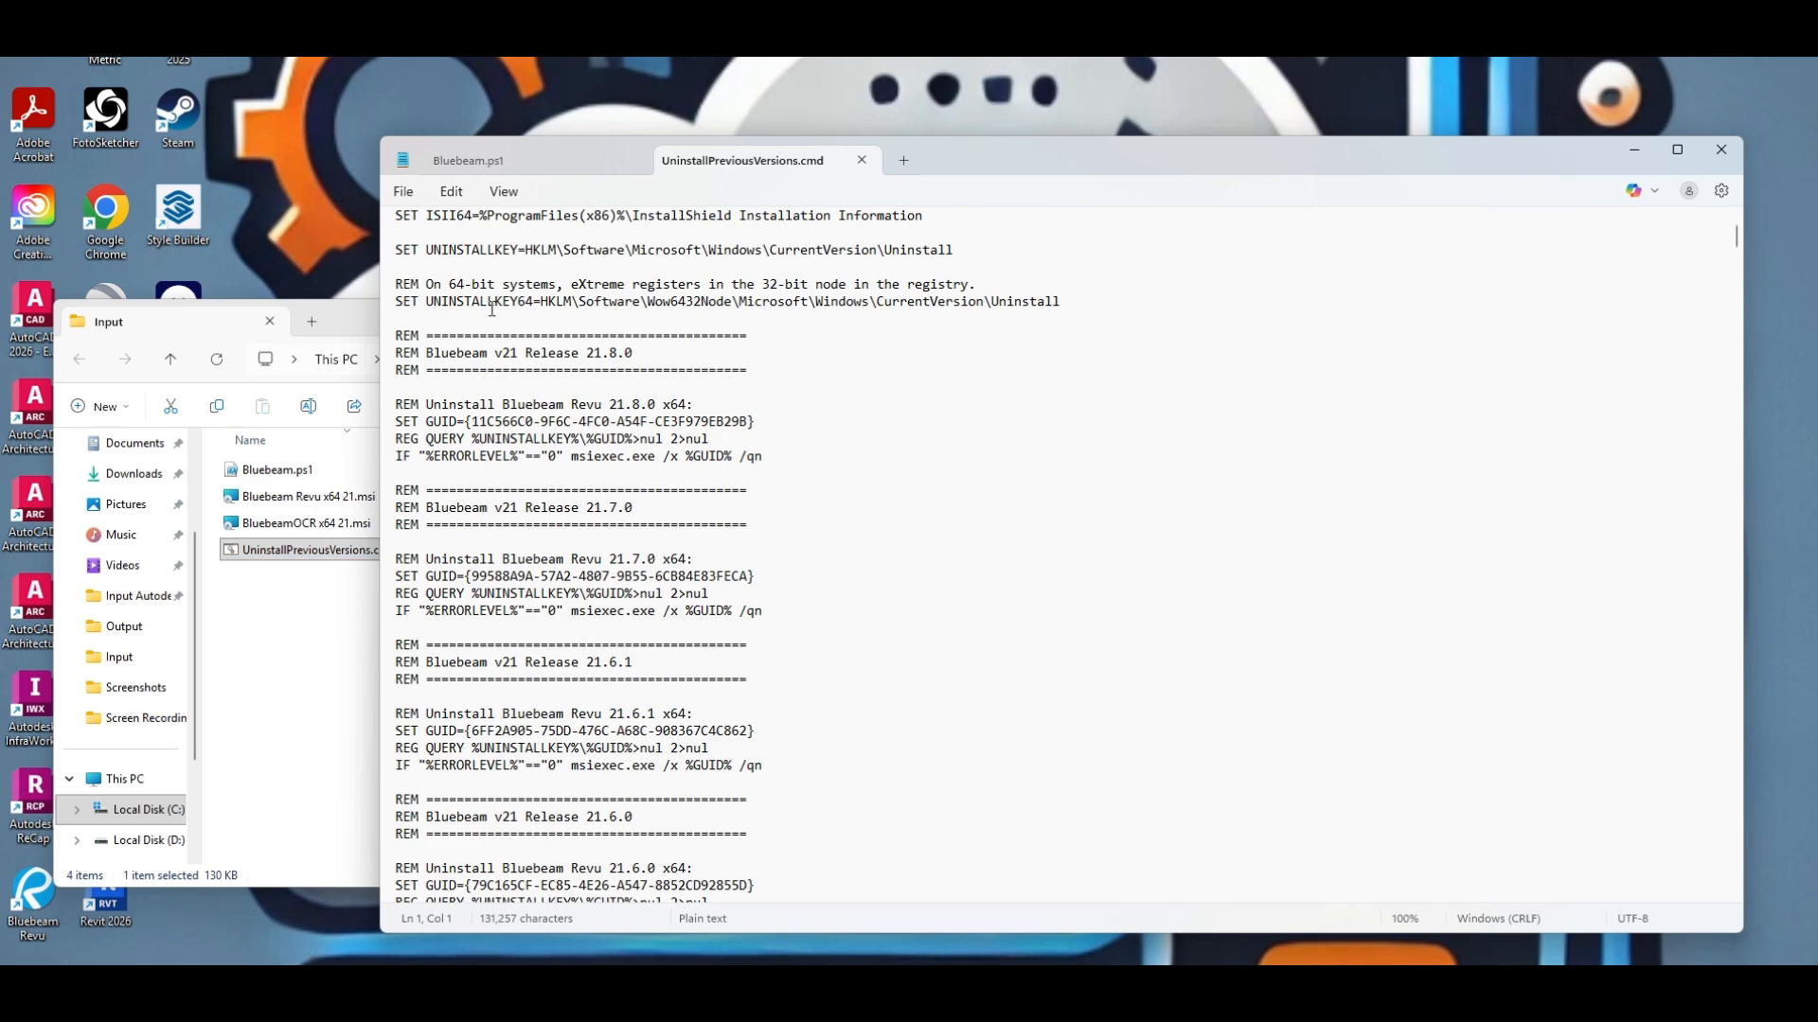
pyautogui.scroll(4, 727, 327)
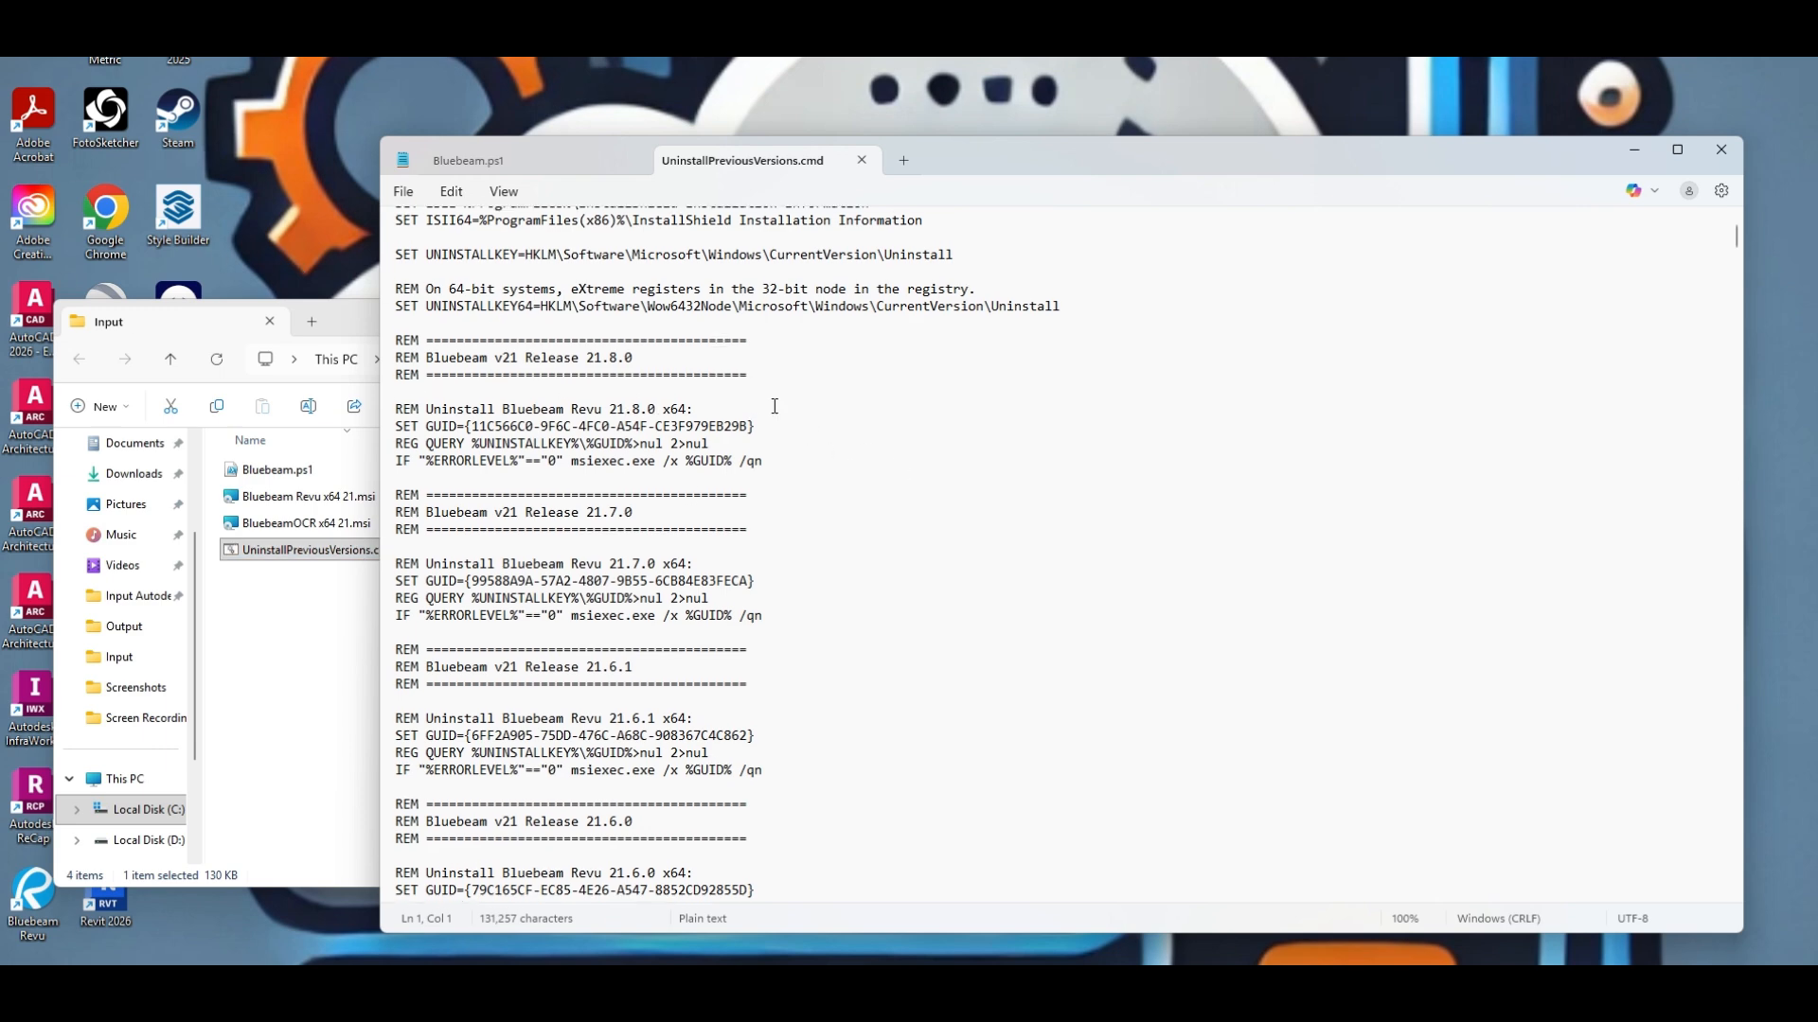
# - Close UninstallPreviousVersions.cmd after viewing its older release entries, clear the Bluebeam.ps1 window out of the way, and reposition the Input folder window
pyautogui.scroll(-20, 785, 374)
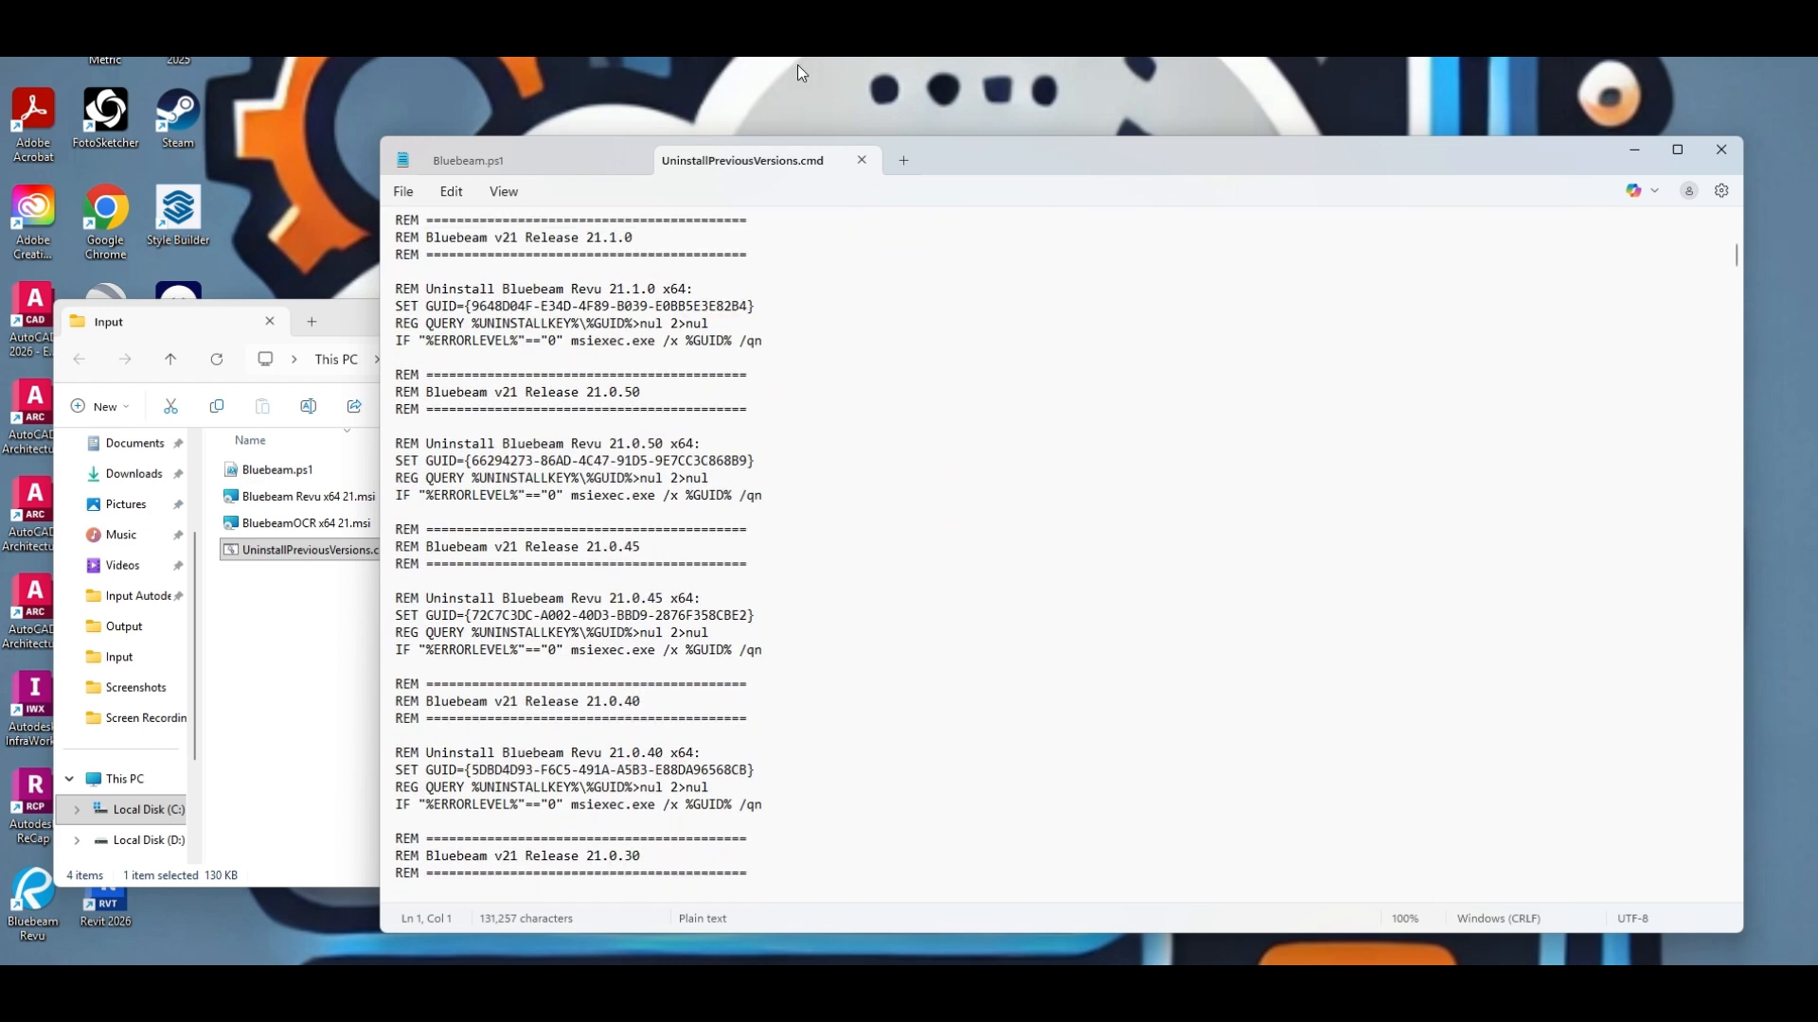
pyautogui.click(862, 160)
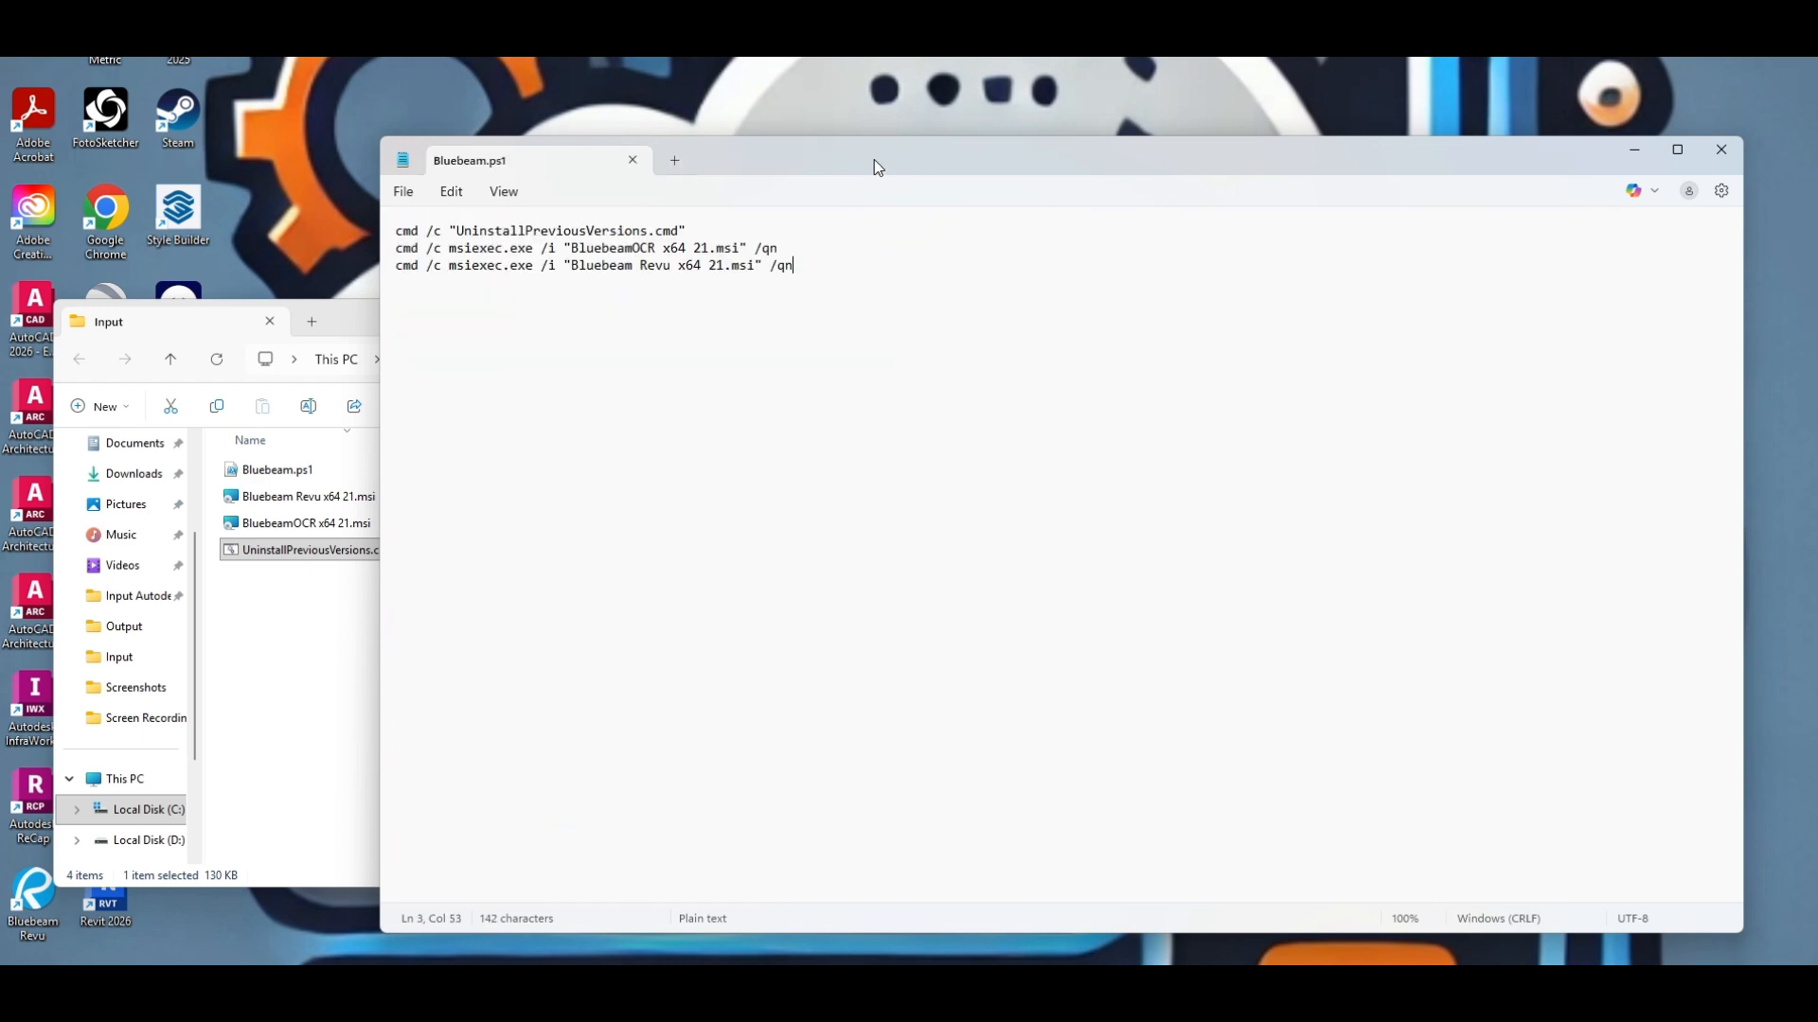
pyautogui.moveTo(873, 159); pyautogui.dragTo(1074, 44)
pyautogui.click(737, 994)
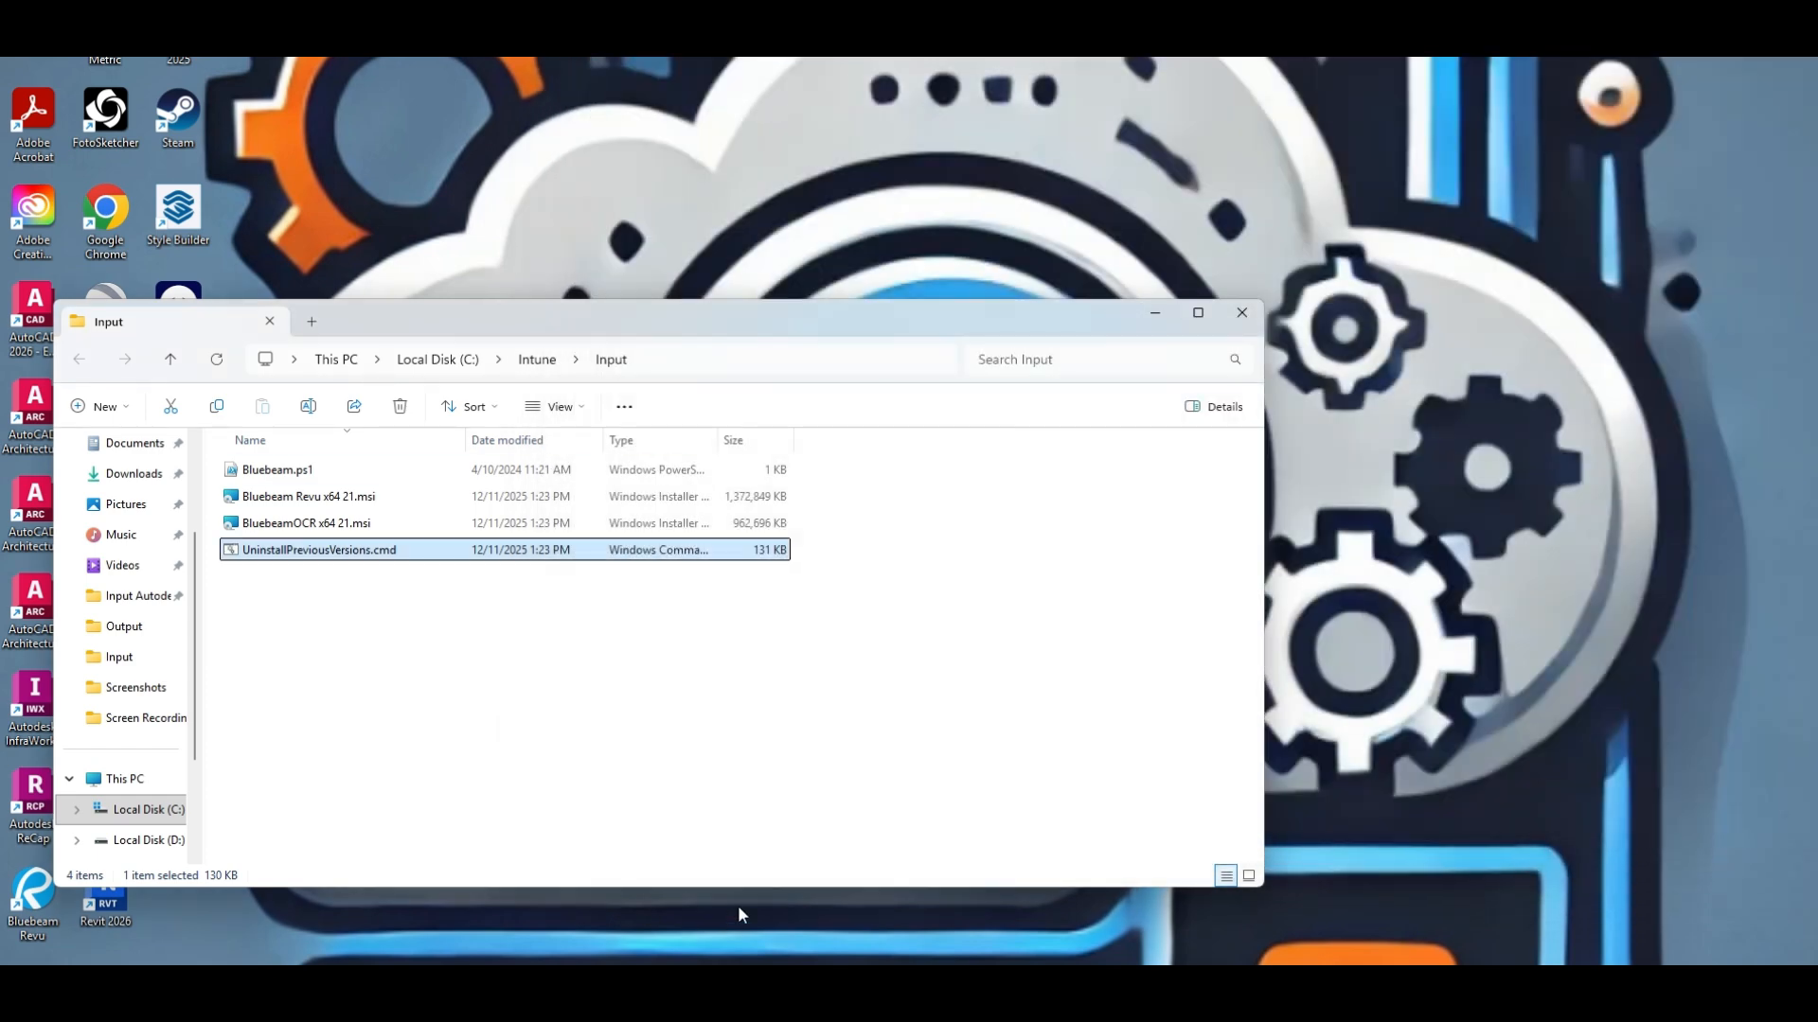
pyautogui.moveTo(481, 318); pyautogui.dragTo(703, 275)
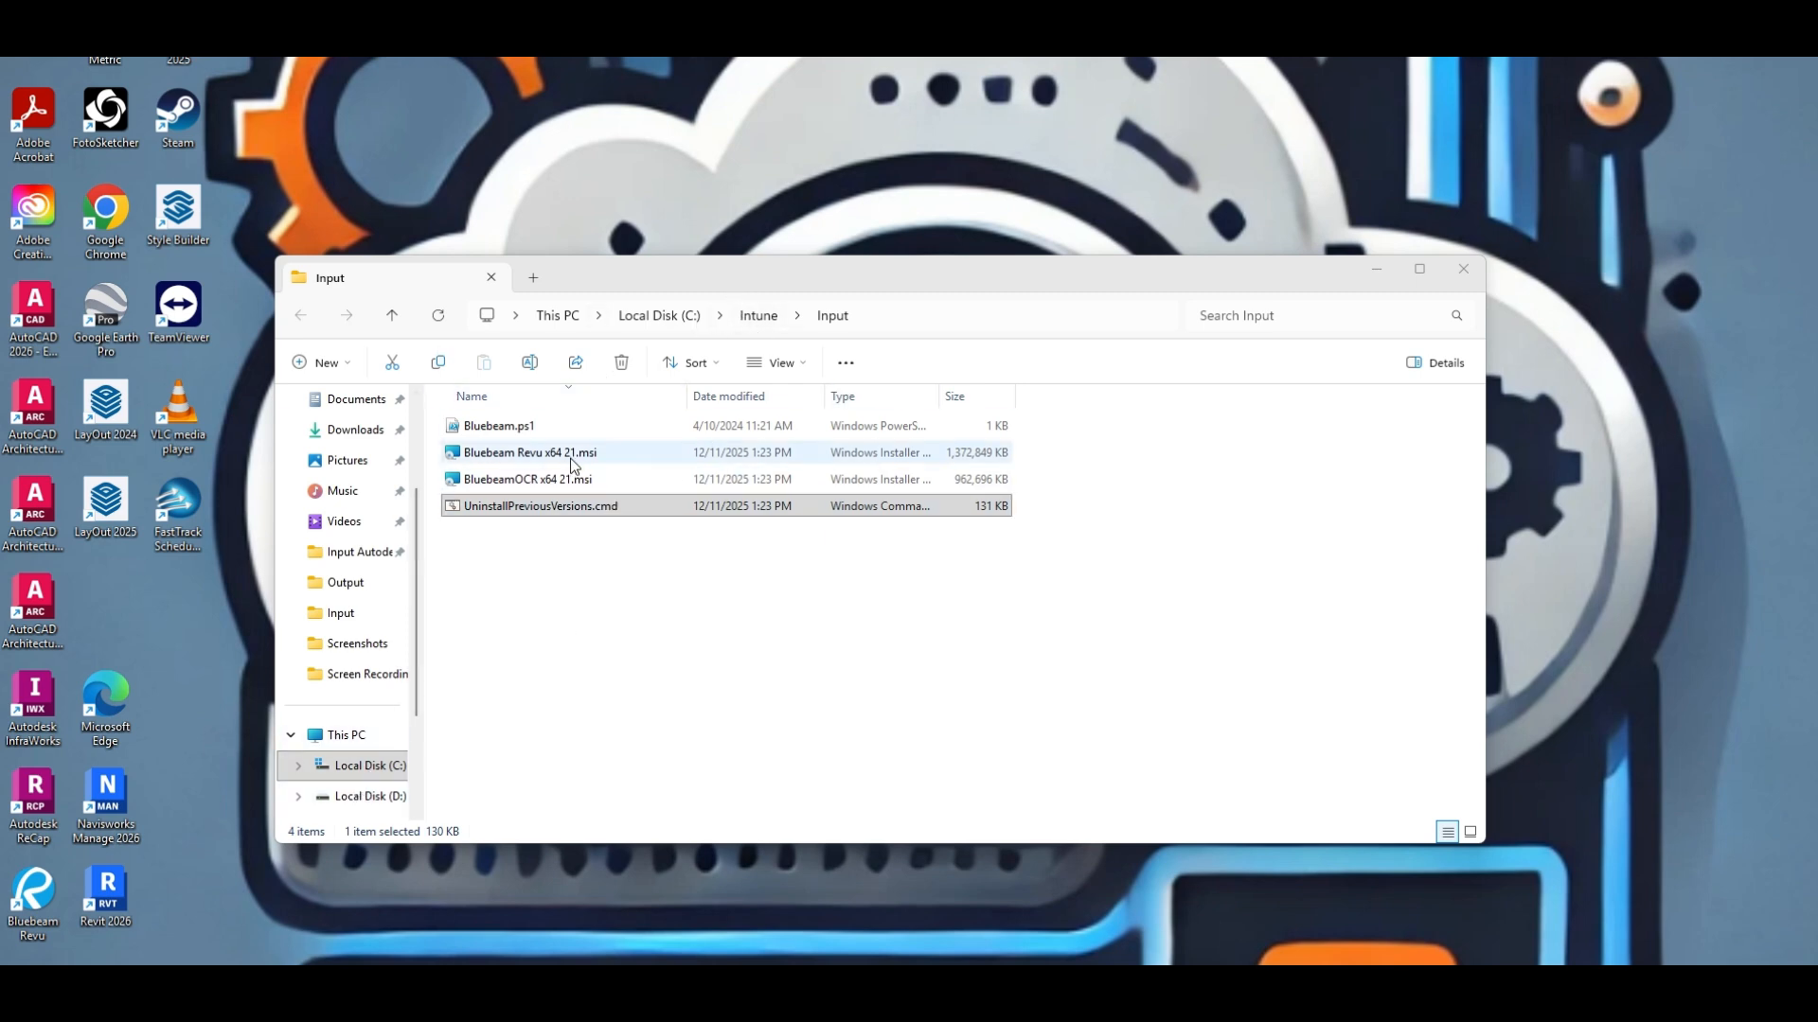
# - Check the contents of the Output folder in C:\Intune and return to the Intune folder
pyautogui.click(670, 316)
pyautogui.doubleClick(510, 535)
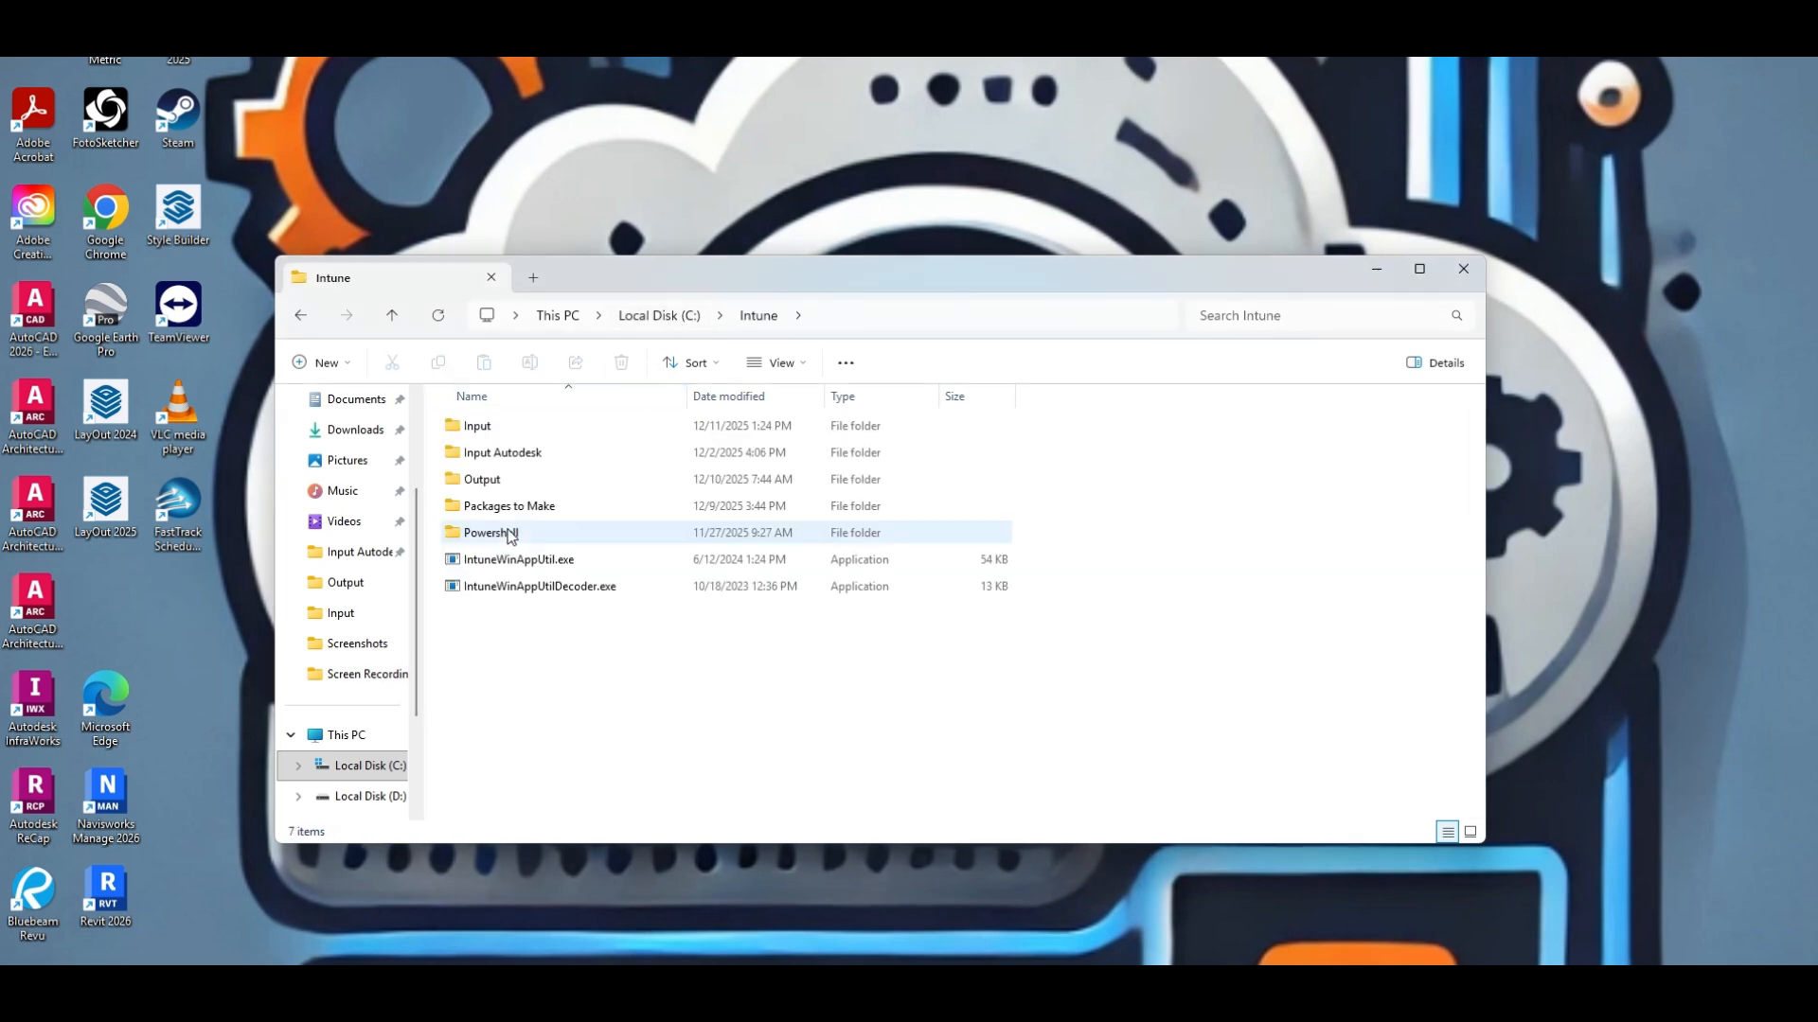
pyautogui.doubleClick(484, 480)
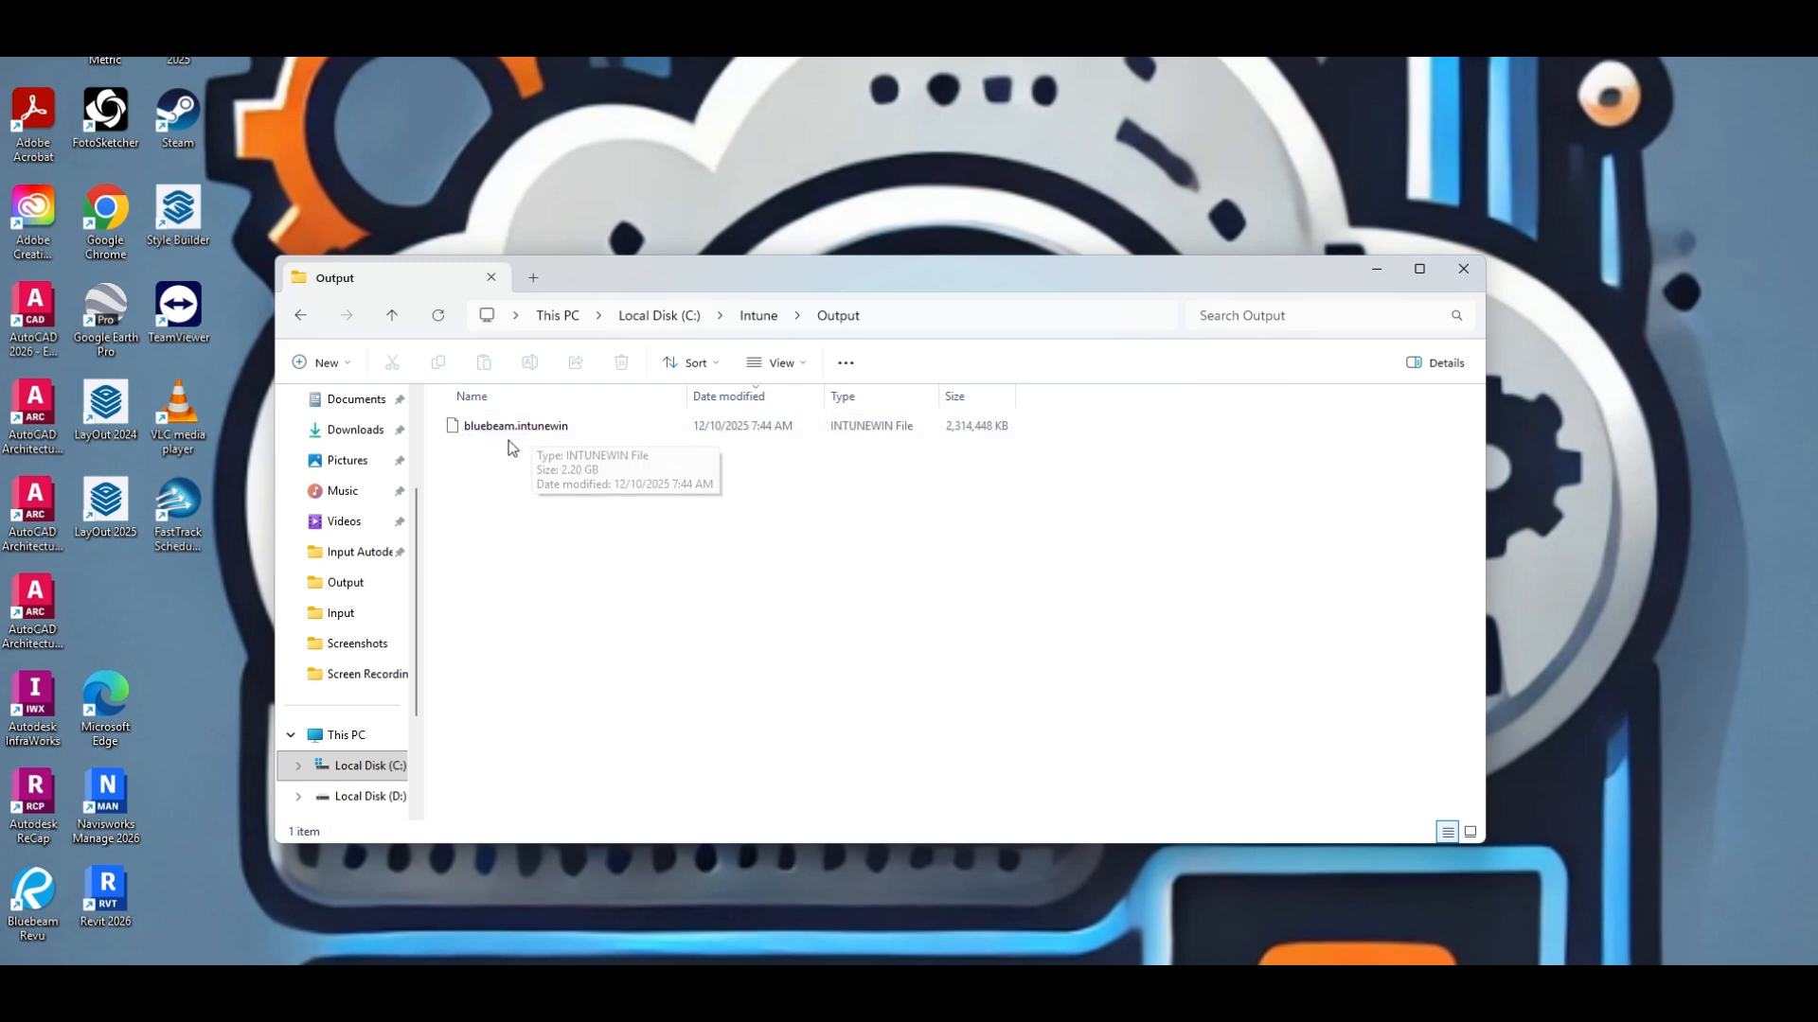
pyautogui.click(761, 320)
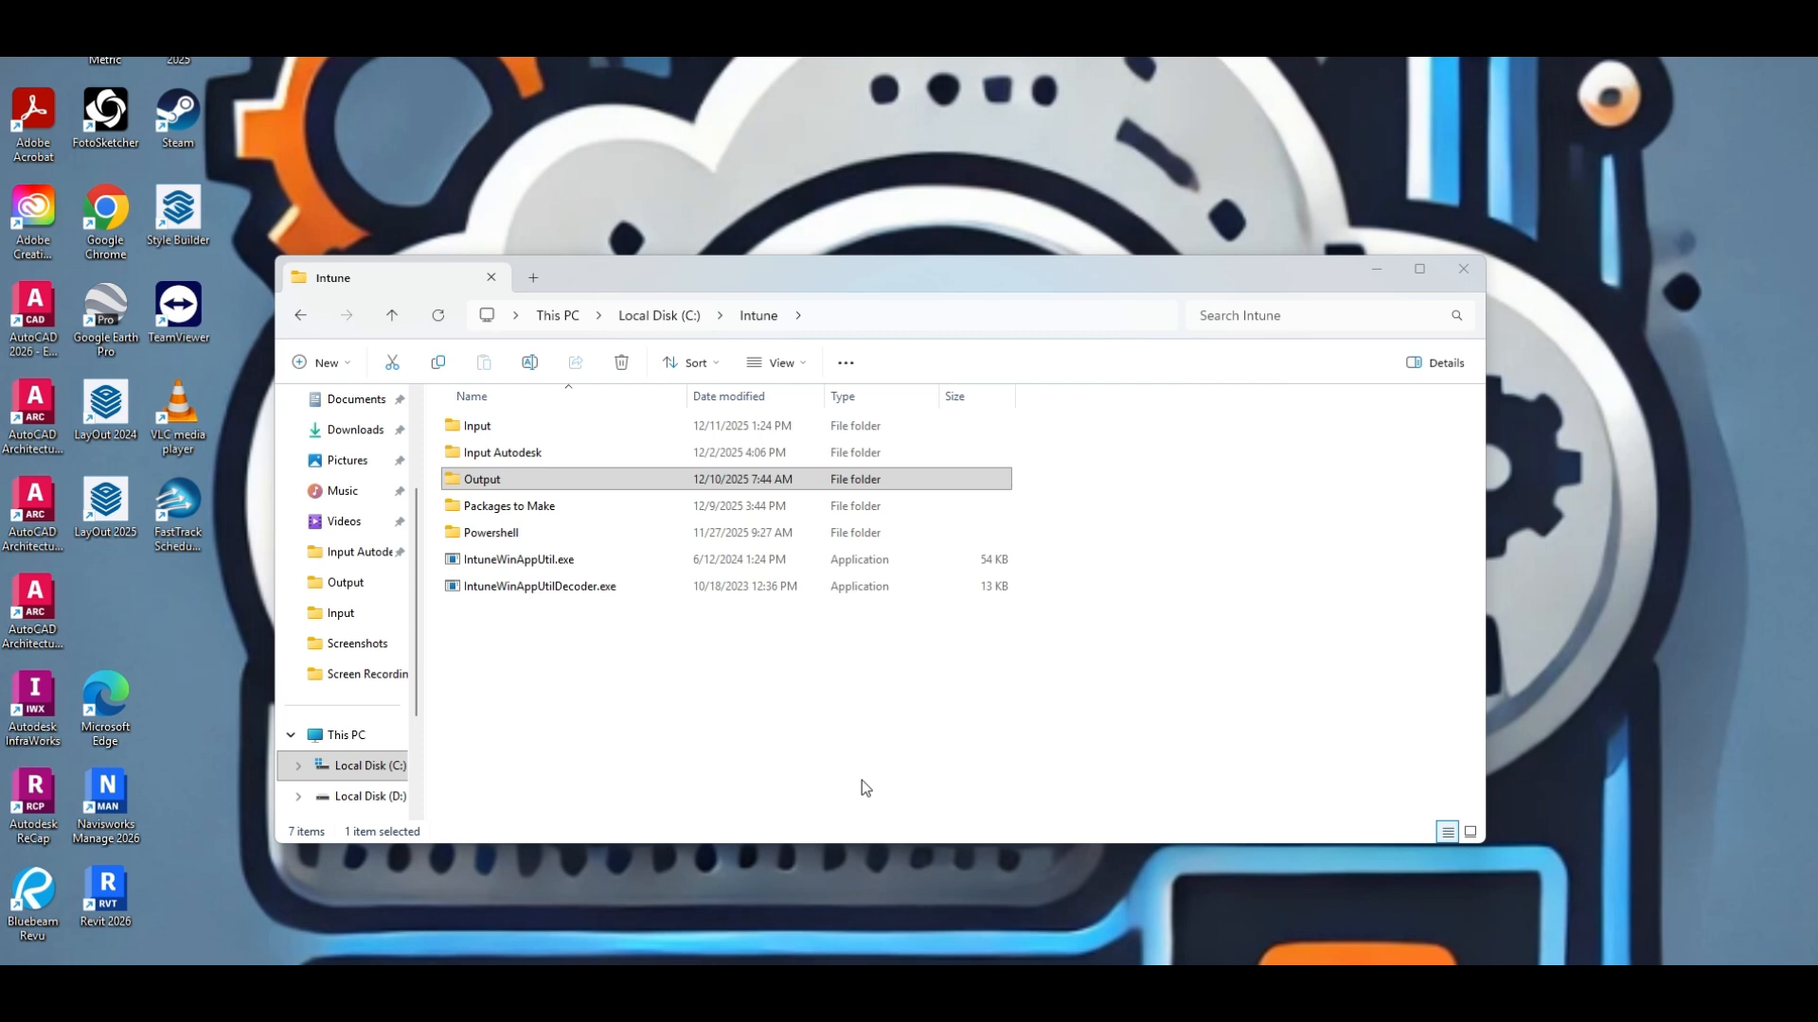
# - Start Windows PowerShell as administrator and change the working directory to c:\intune
pyautogui.press('super')
pyautogui.write('power')
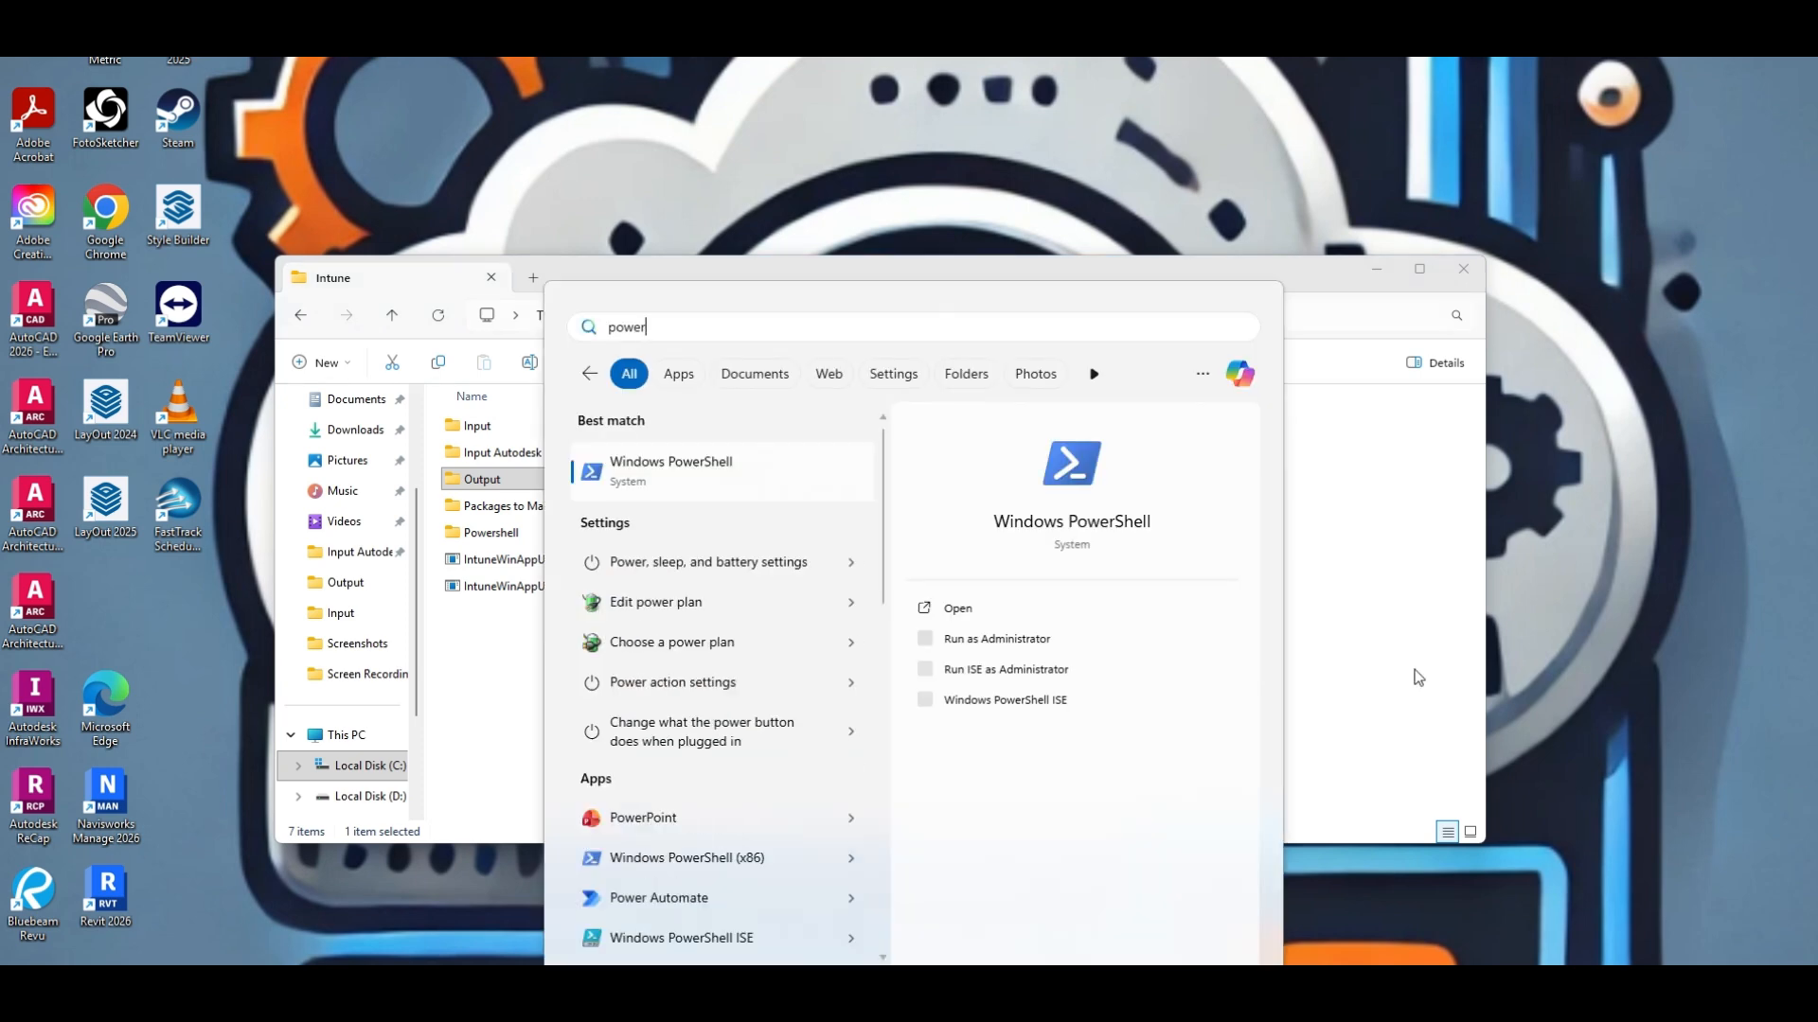
pyautogui.click(961, 640)
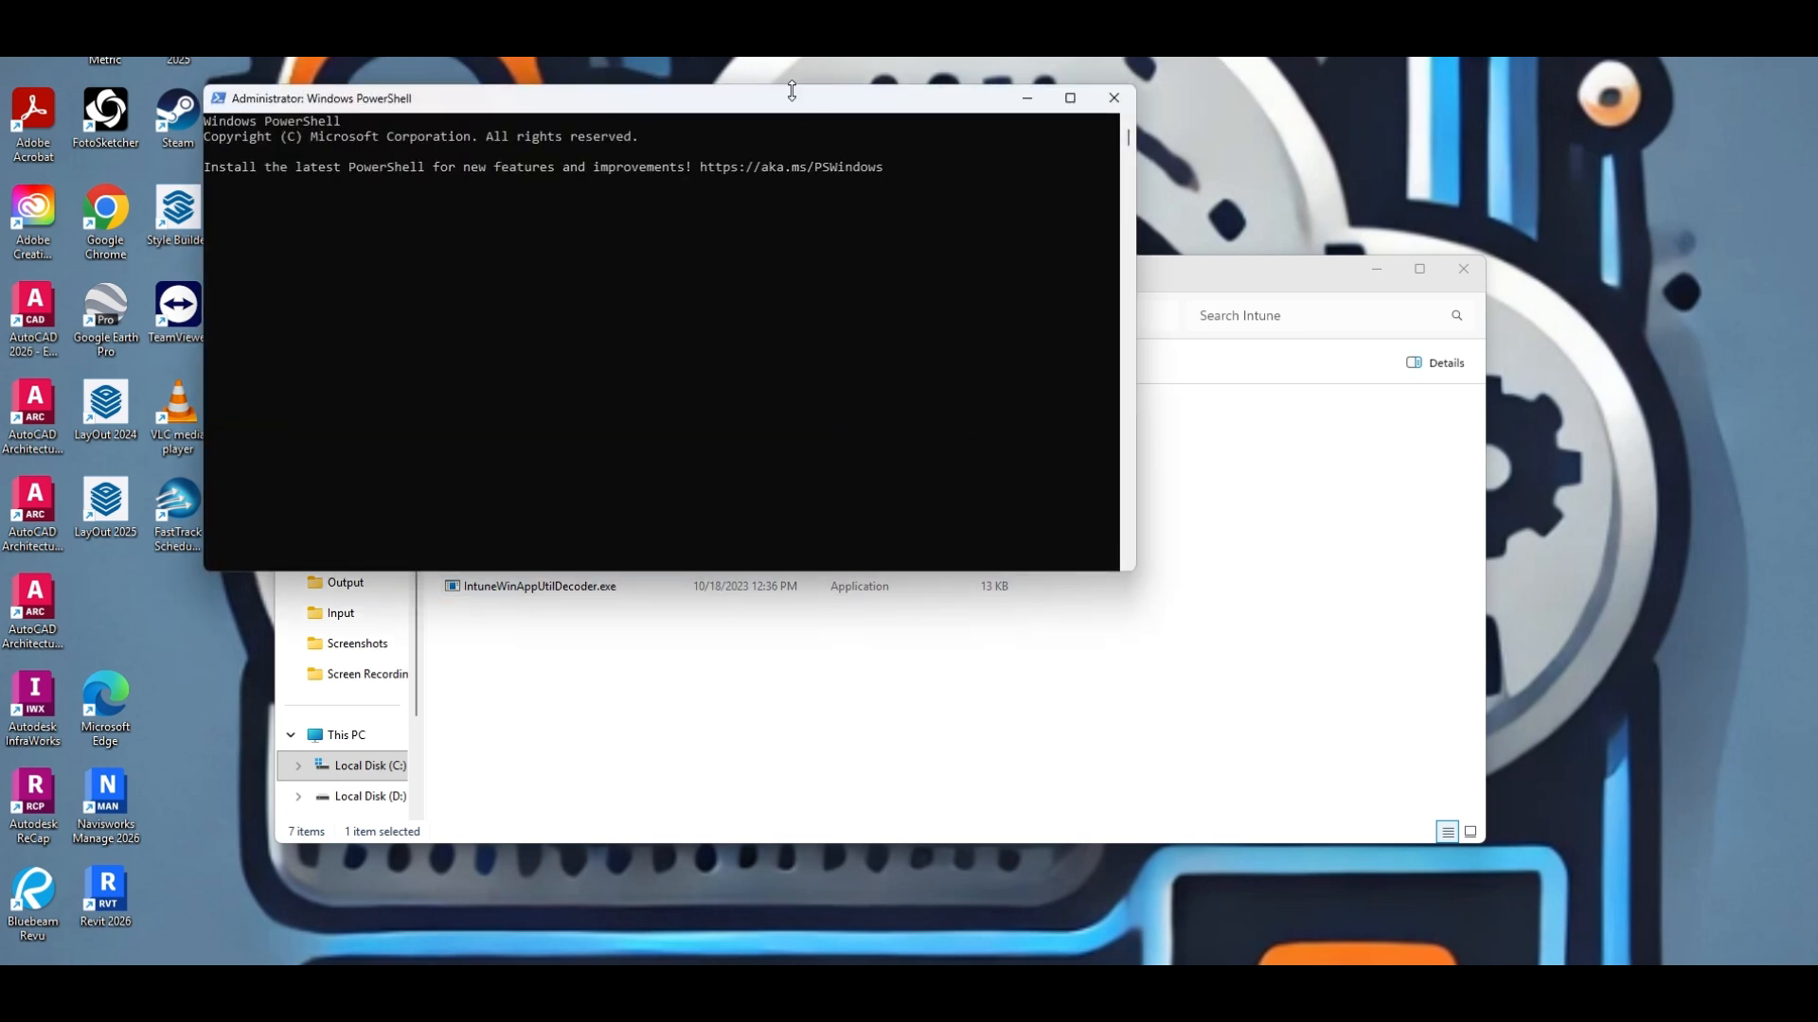
pyautogui.moveTo(788, 94); pyautogui.dragTo(723, 435)
pyautogui.write('ccd')
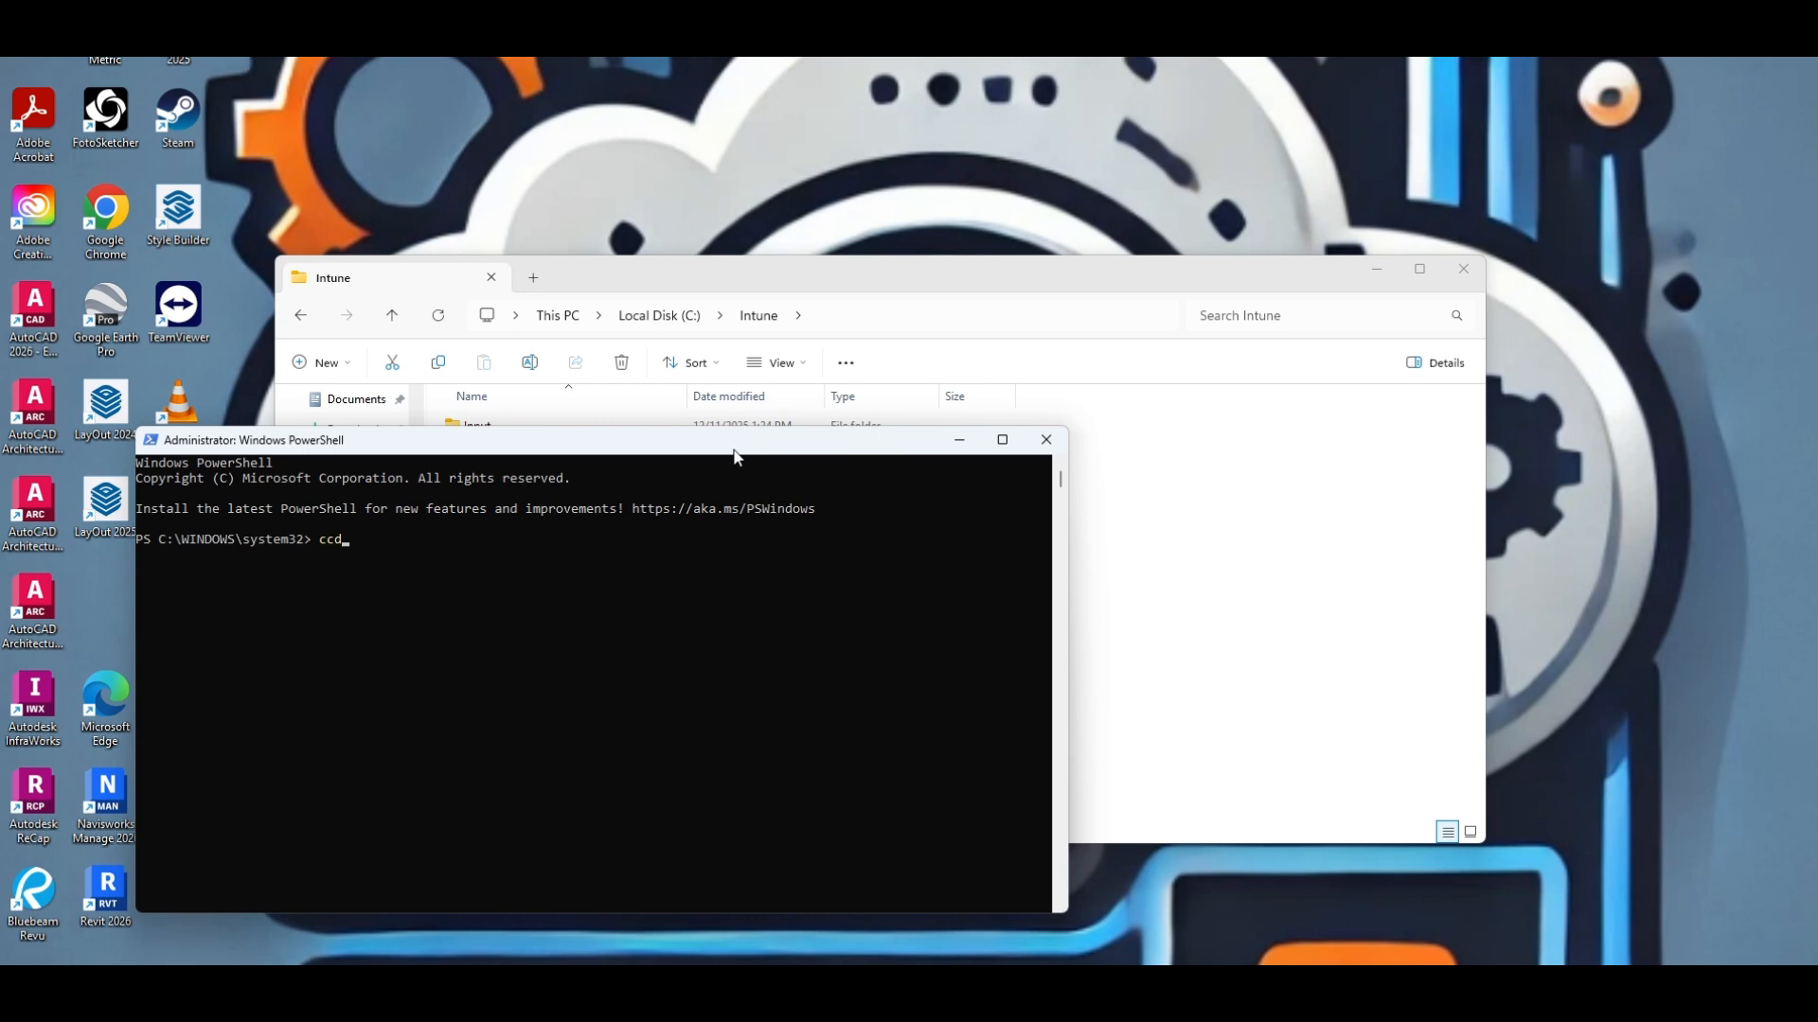
pyautogui.press('BackSpace')
pyautogui.write('c:\\intune')
pyautogui.press('Return')
# - Run .\IntuneWinAppUtil.exe from the c:\intune directory
pyautogui.write('intu')
pyautogui.press('Tab')
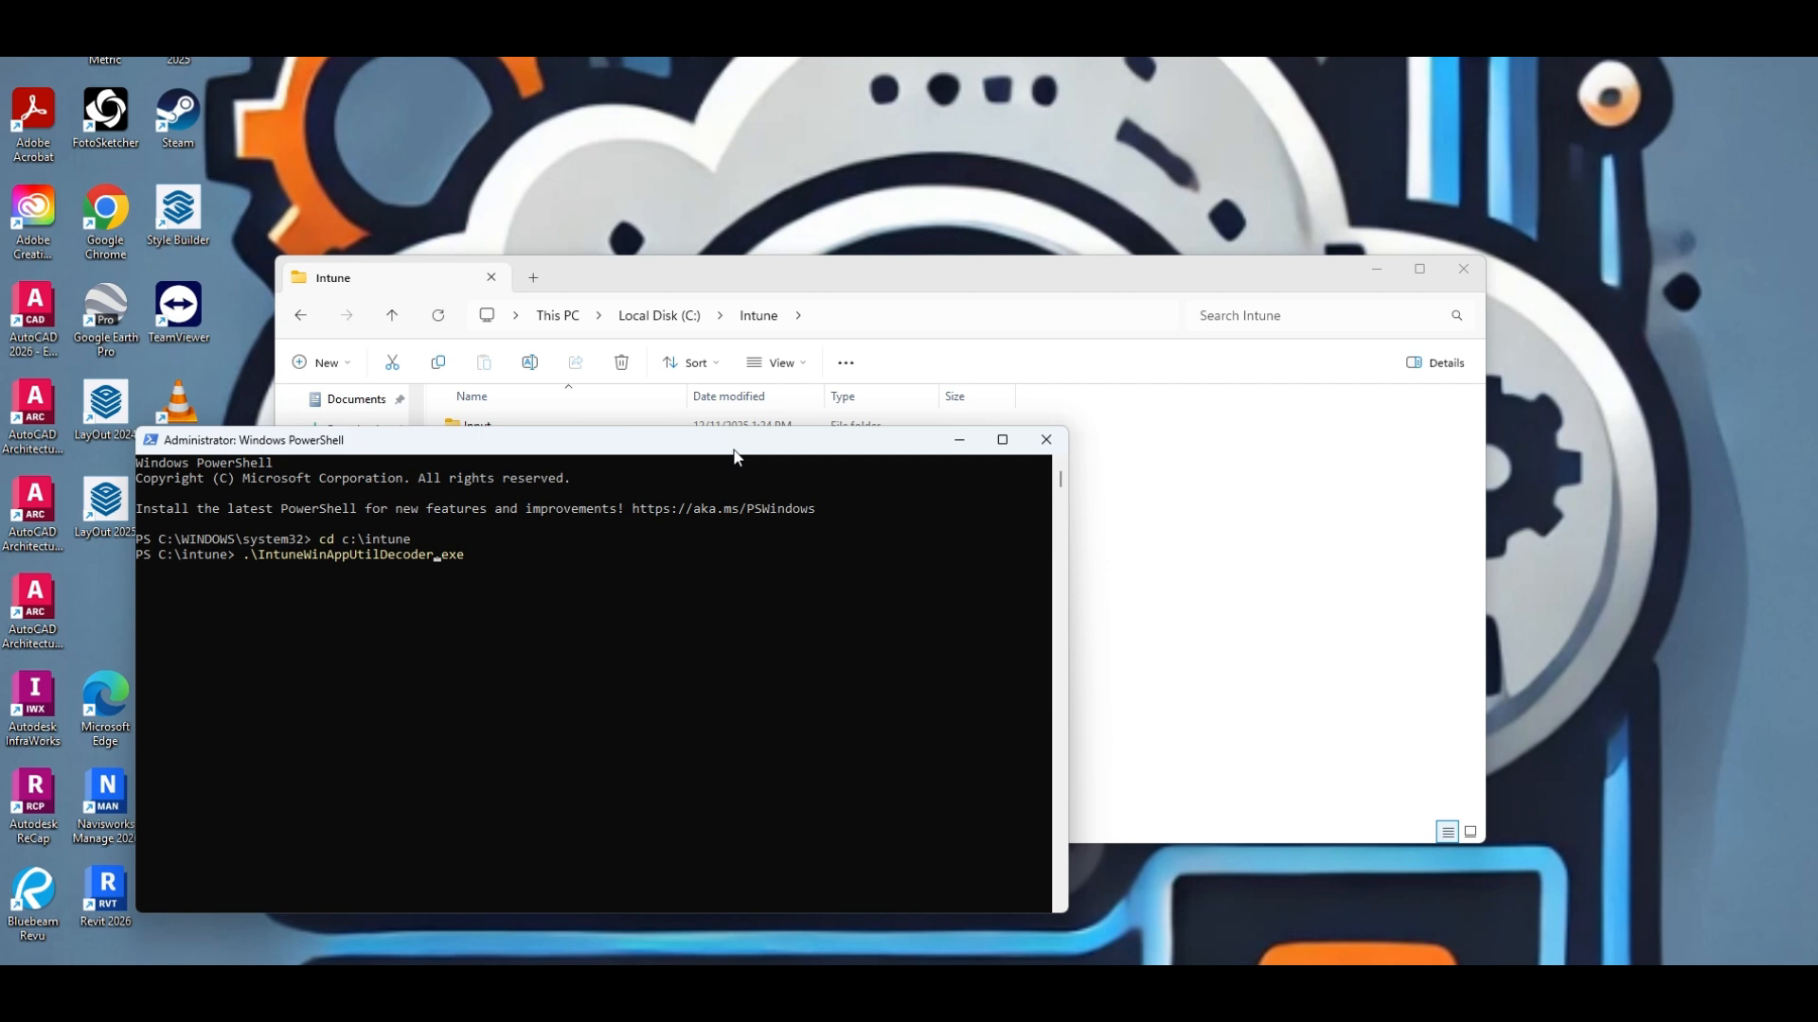
pyautogui.press('BackSpace')
pyautogui.press('Left')
pyautogui.press('Left')
pyautogui.press('Left')
pyautogui.press('Left')
pyautogui.press('BackSpace')
pyautogui.press('BackSpace')
pyautogui.press('BackSpace')
pyautogui.press('BackSpace')
pyautogui.press('BackSpace')
pyautogui.press('BackSpace')
pyautogui.press('Return')
# - Specify input as the packaging tool's source folder and bluebeam.ps1 as the setup file, checking the script name in the Input folder
pyautogui.write('input')
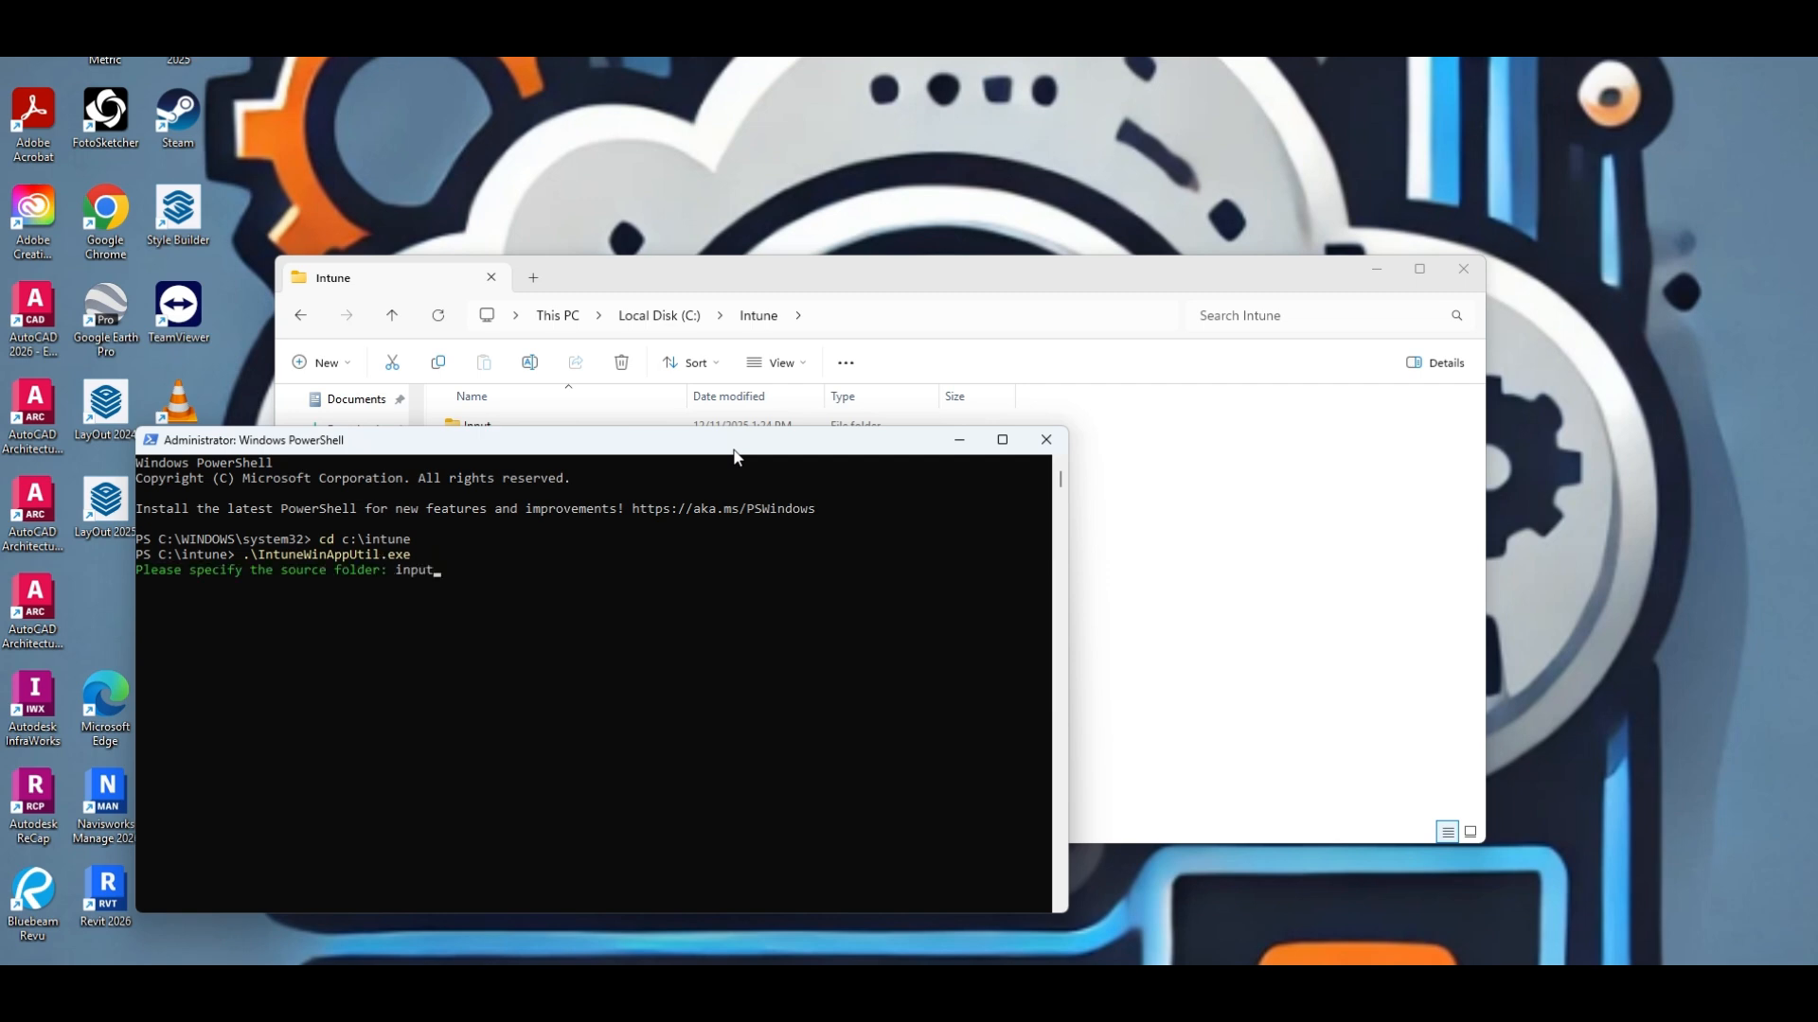
pyautogui.press('Return')
pyautogui.moveTo(635, 297); pyautogui.dragTo(958, 116)
pyautogui.click(785, 257)
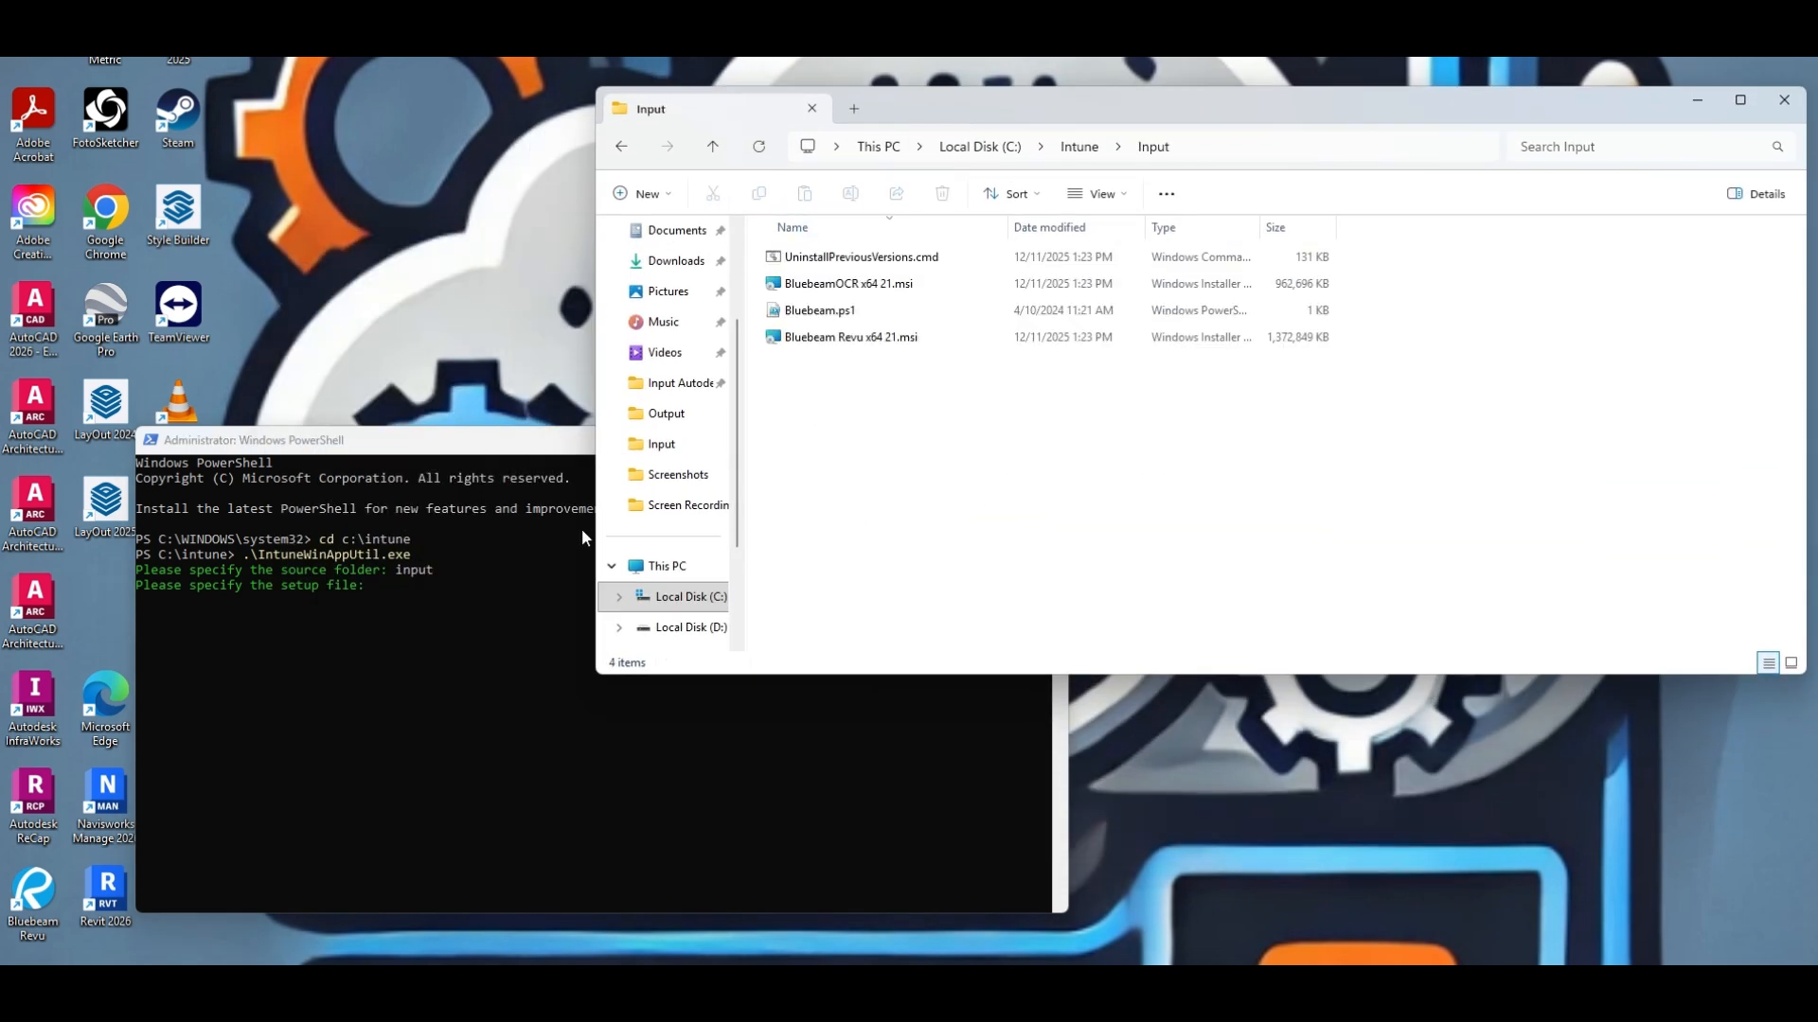
pyautogui.click(457, 586)
pyautogui.write('bluebeam')
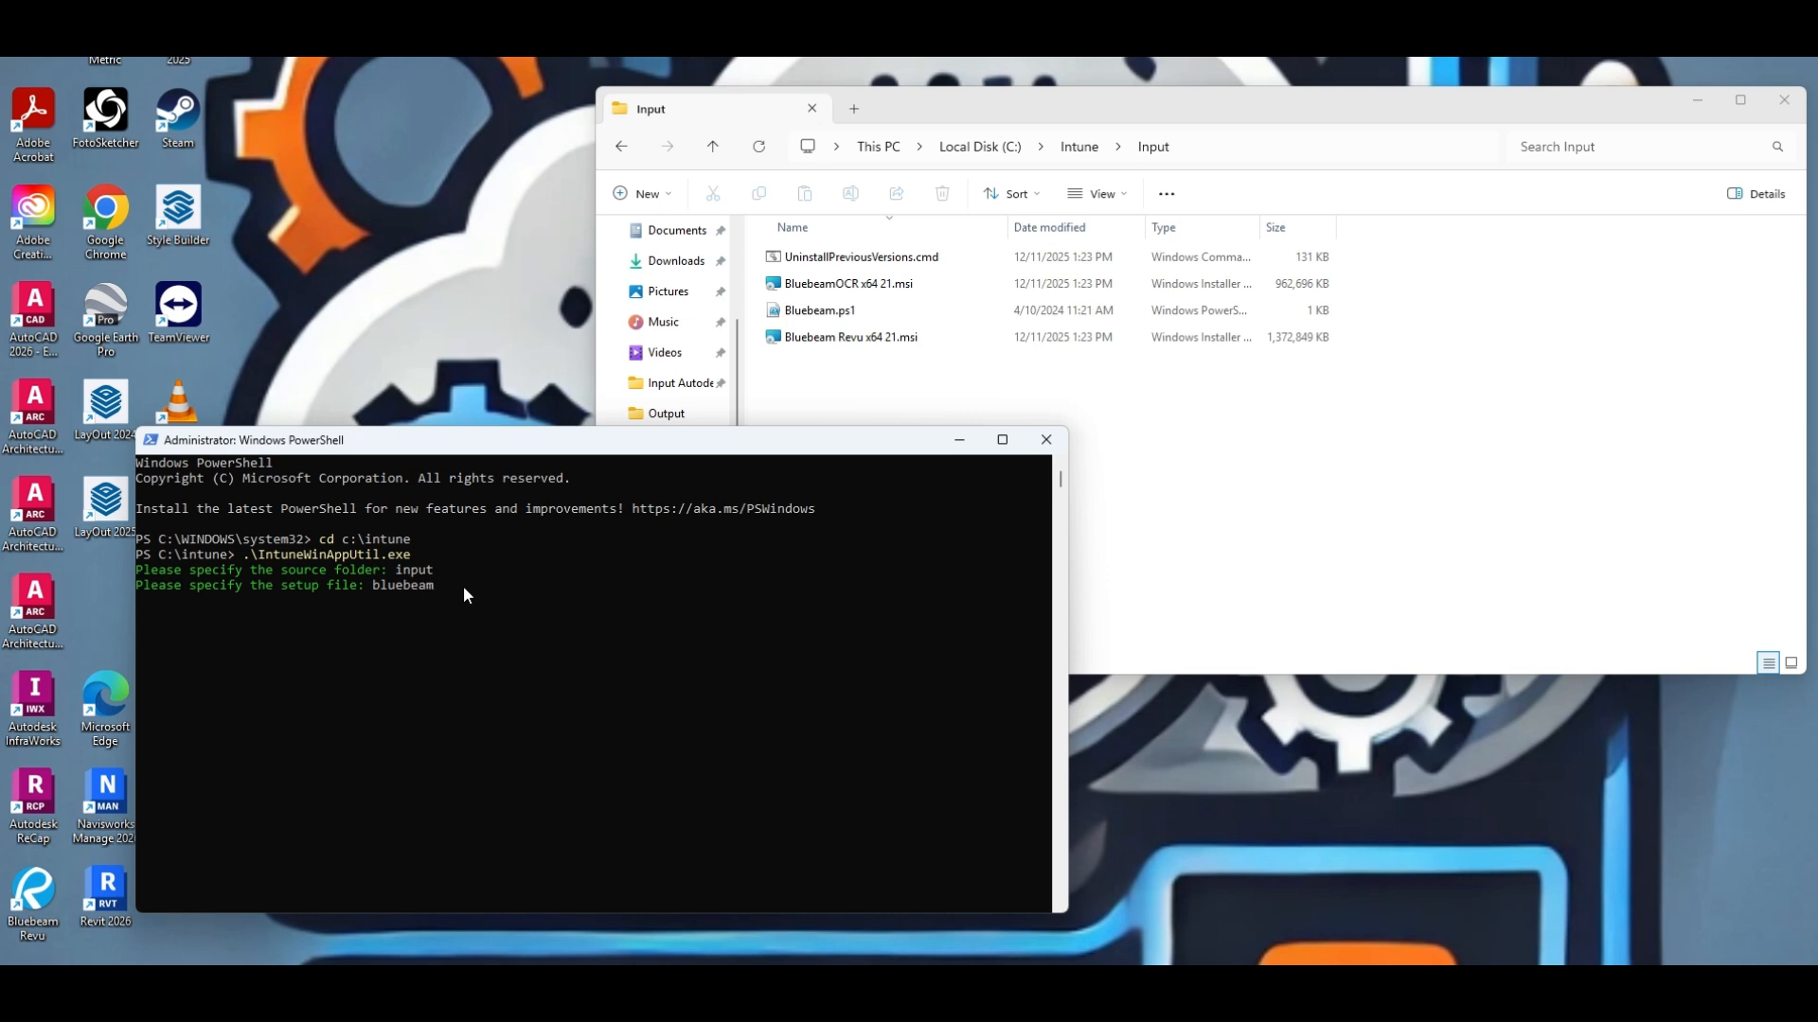
pyautogui.write('.ps1')
pyautogui.press('Return')
# - Specify output as the output folder, agree to delete the existing bluebeam.intunewin, and decline a catalog folder
pyautogui.write('output folder: output')
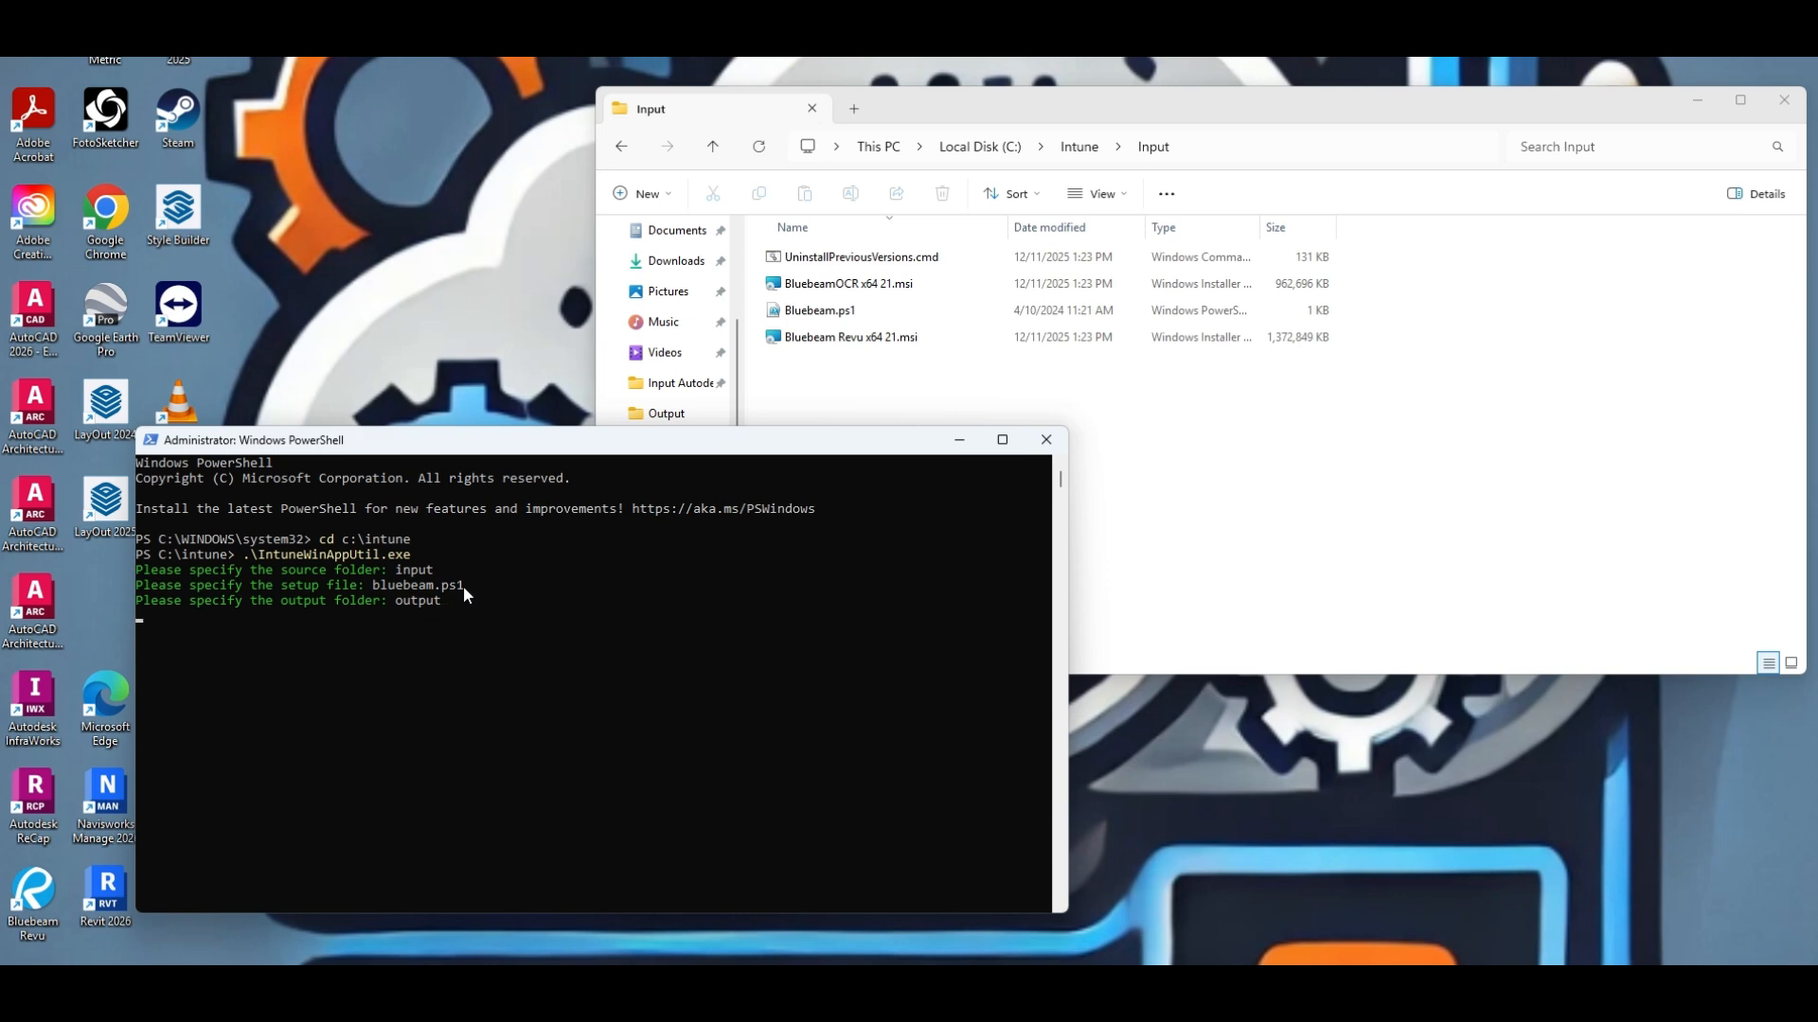
pyautogui.press('Return')
pyautogui.write('y')
pyautogui.press('Return')
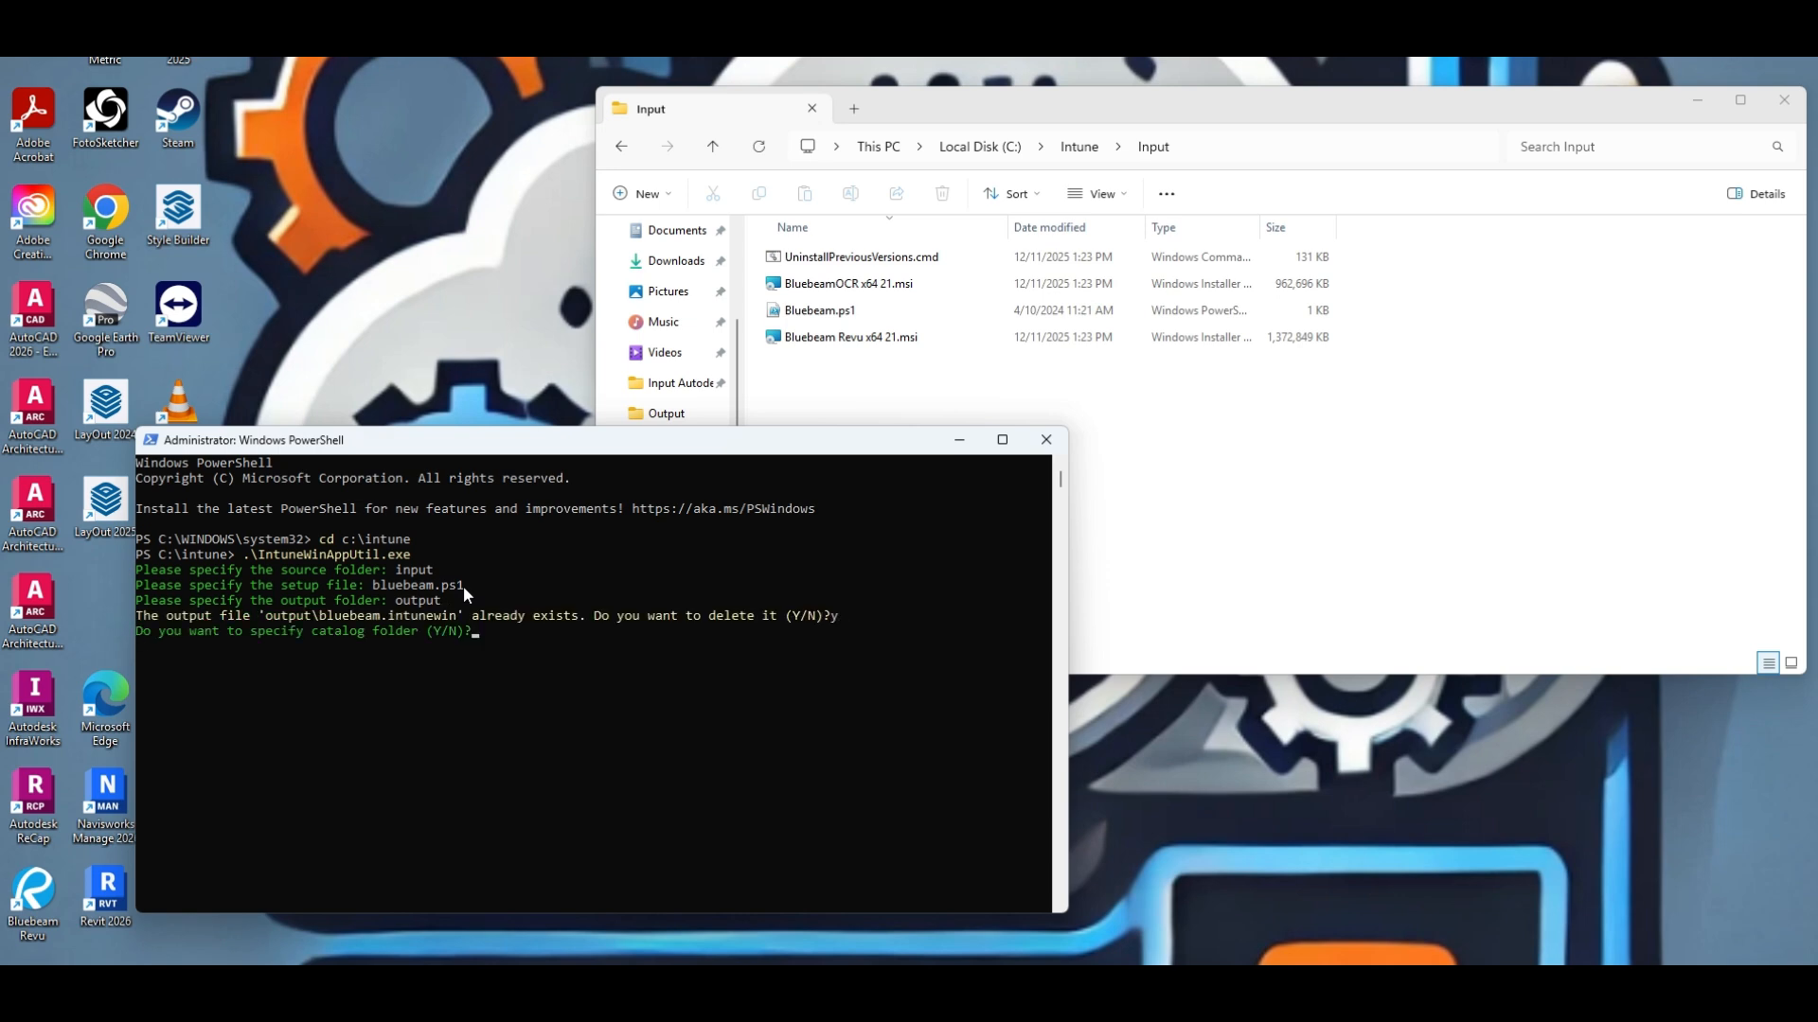
pyautogui.write('n')
pyautogui.press('Return')
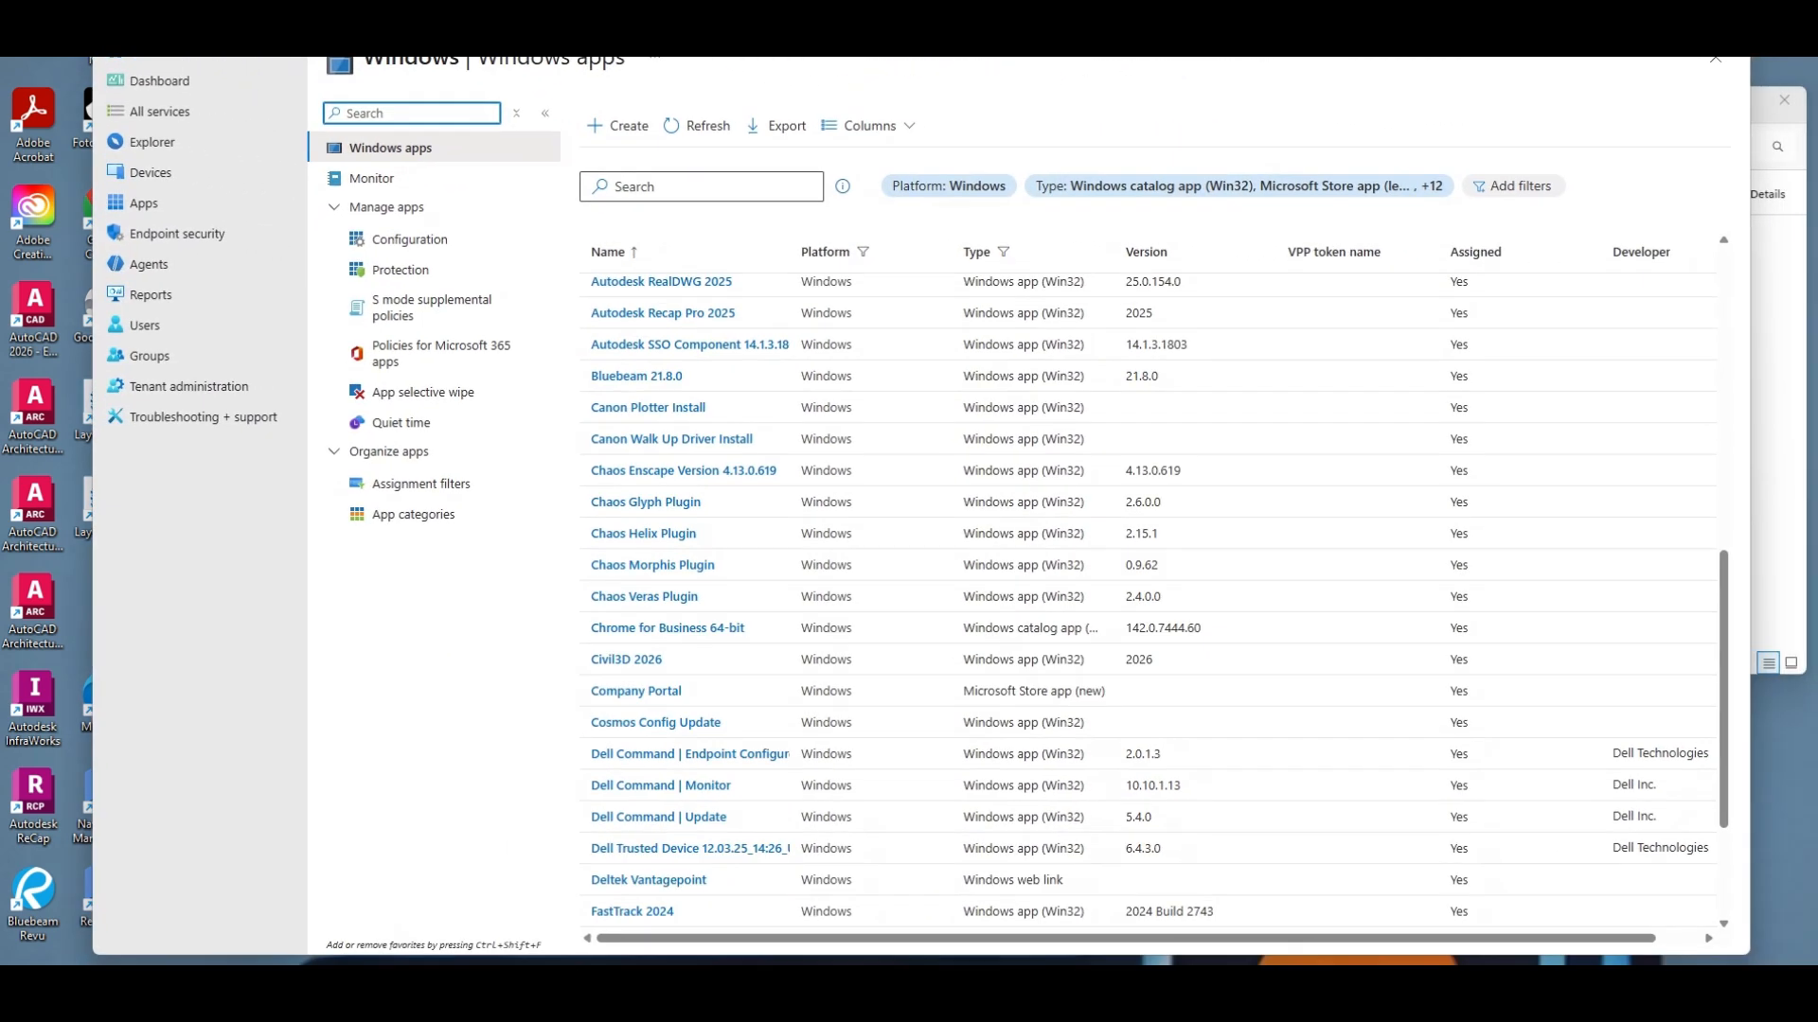
# - Open the properties of the Bluebeam 21.8.0 app in Intune and examine its app information, program and requirements settings
pyautogui.click(635, 379)
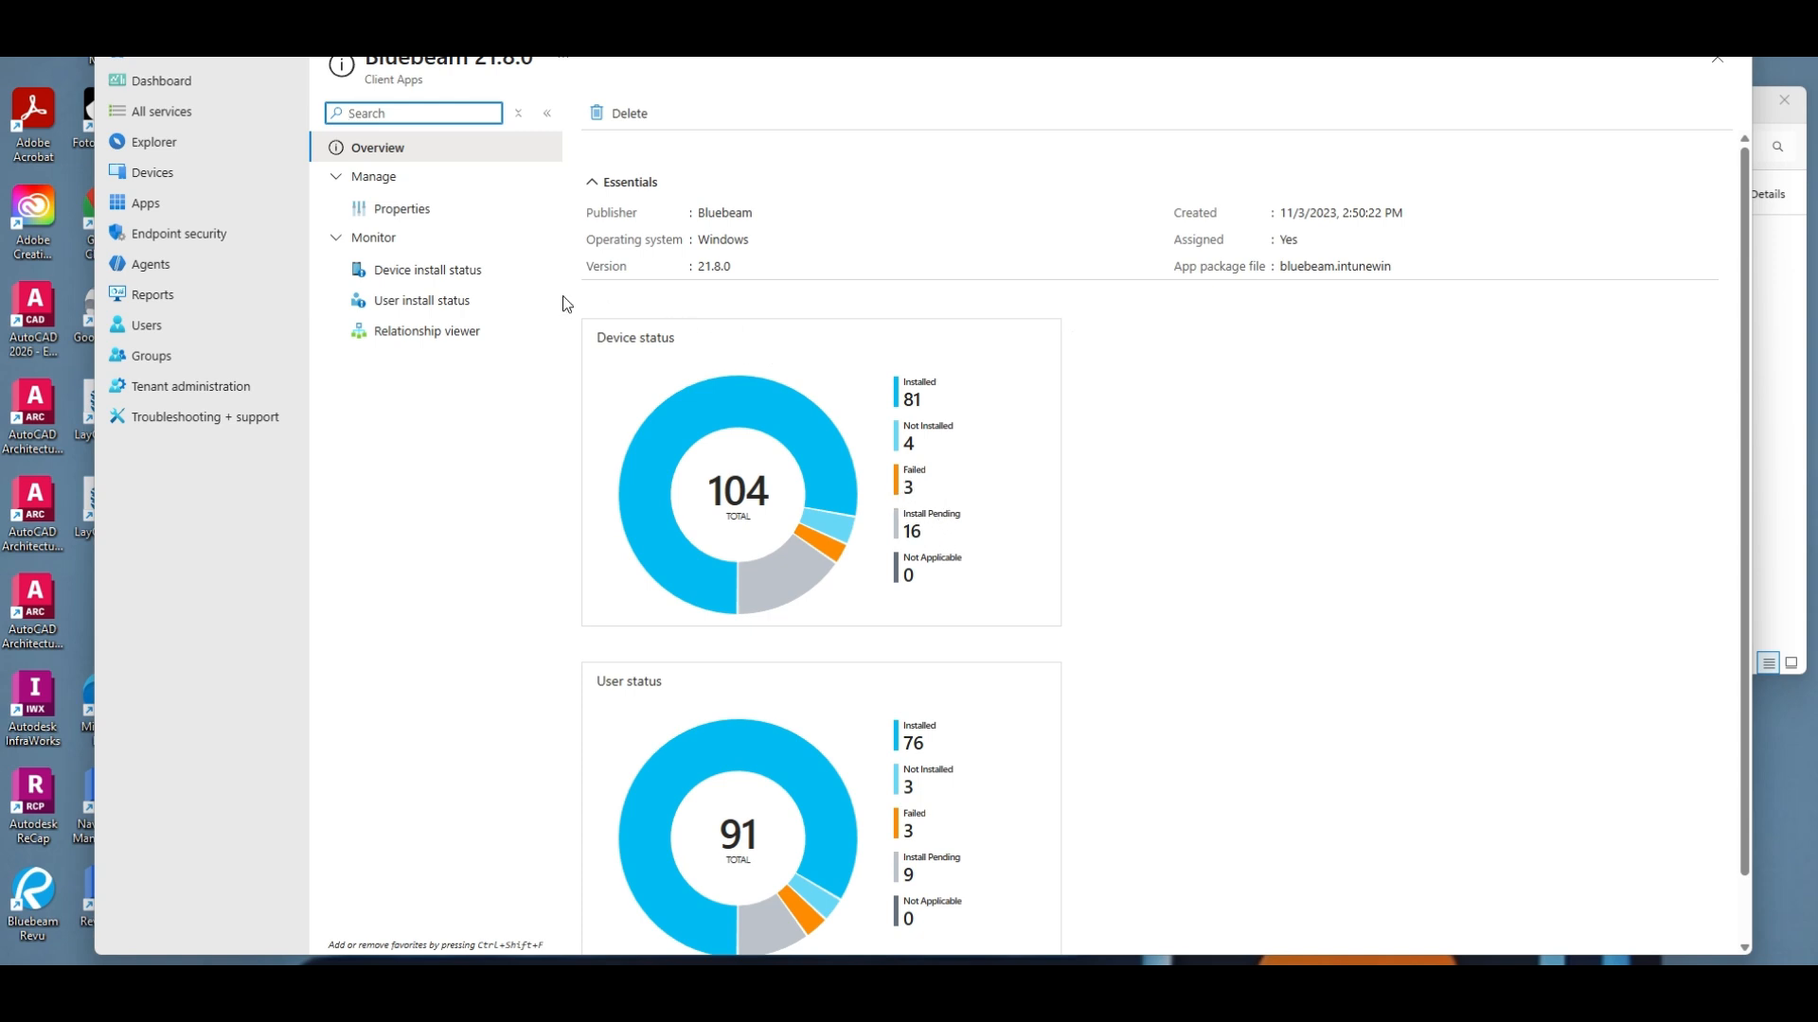
pyautogui.click(447, 225)
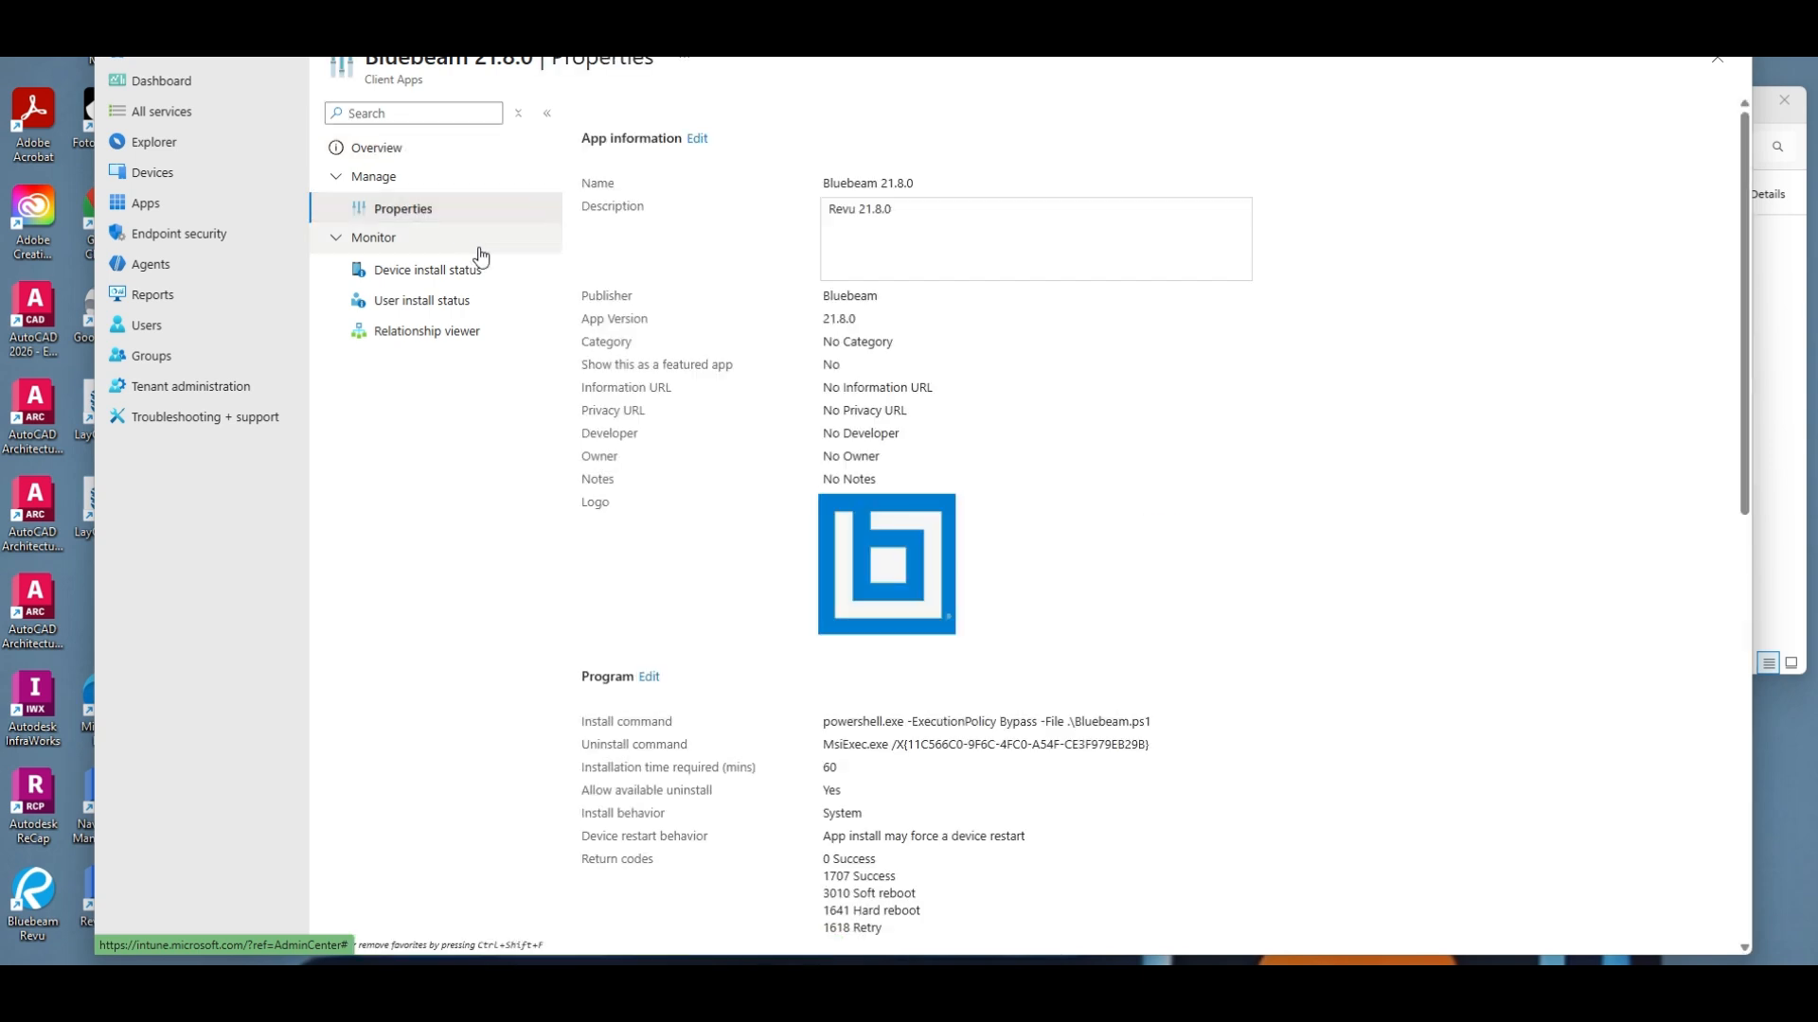
pyautogui.scroll(-3, 748, 275)
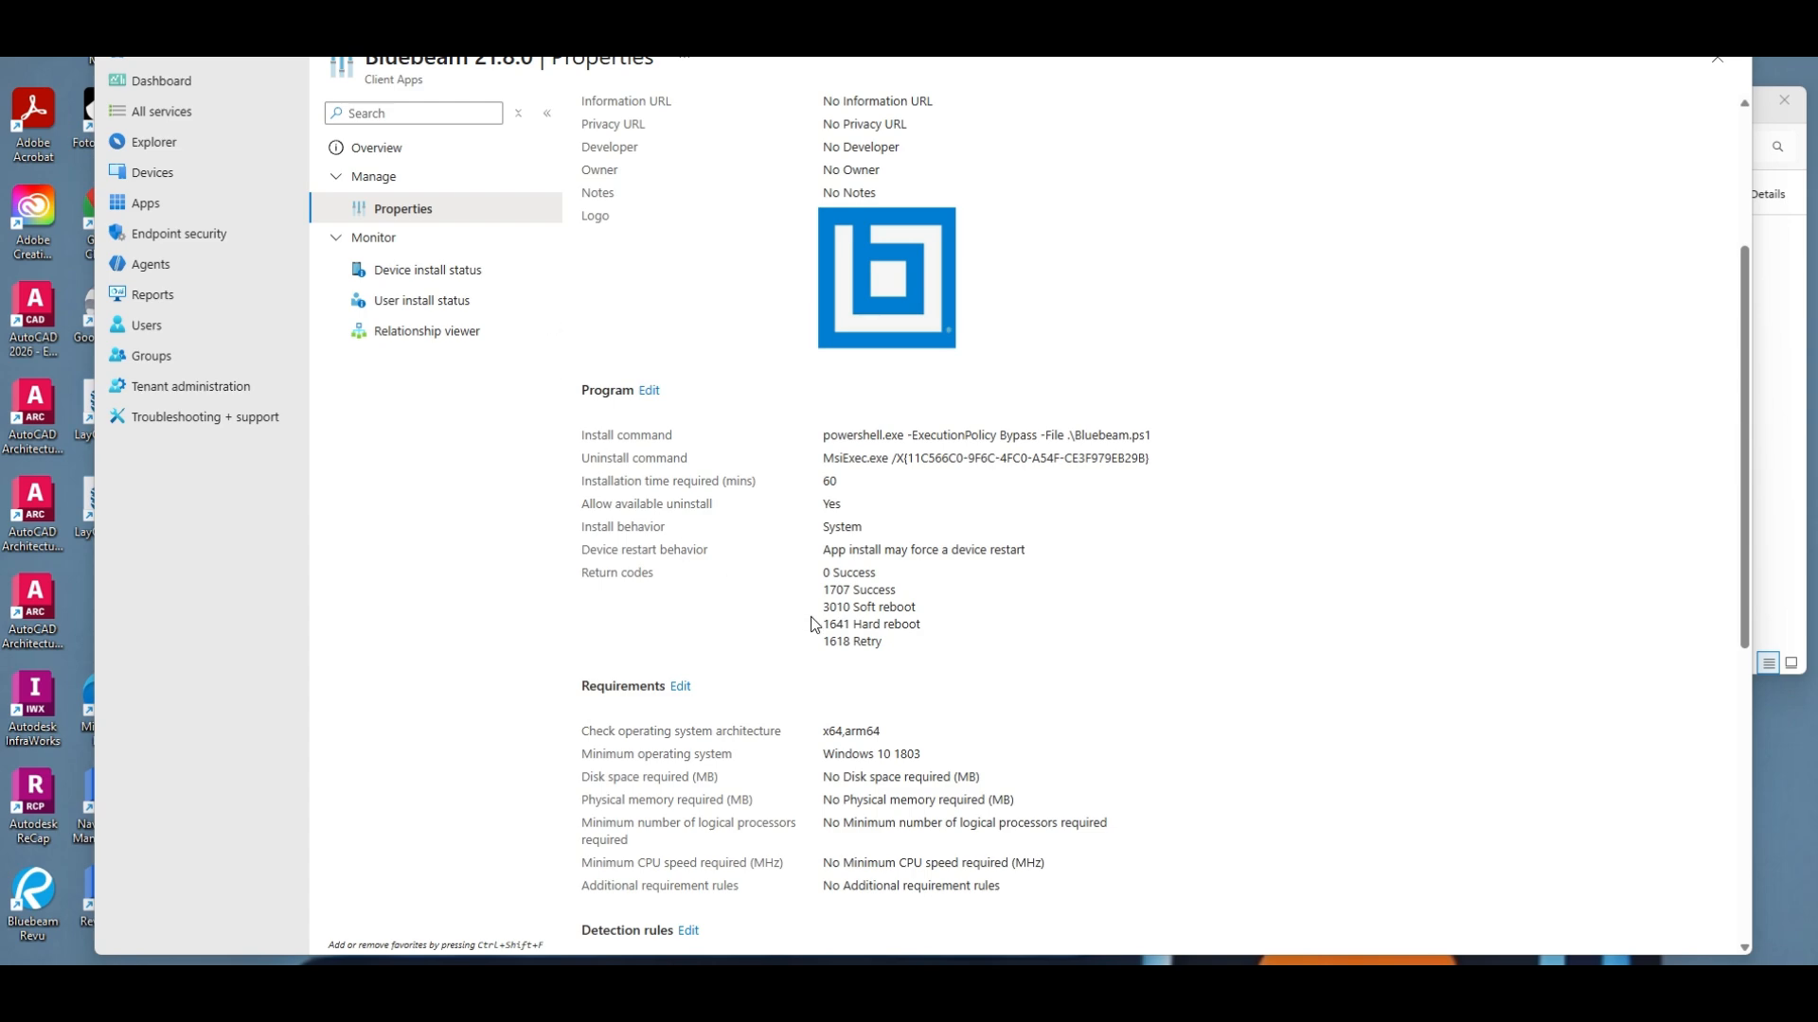
# - Switch to Registry Editor and browse the product subkeys under HKEY_LOCAL_MACHINE\SOFTWARE\Microsoft\Windows\CurrentVersion\Uninstall
pyautogui.hotkey('alt', 'Tab')
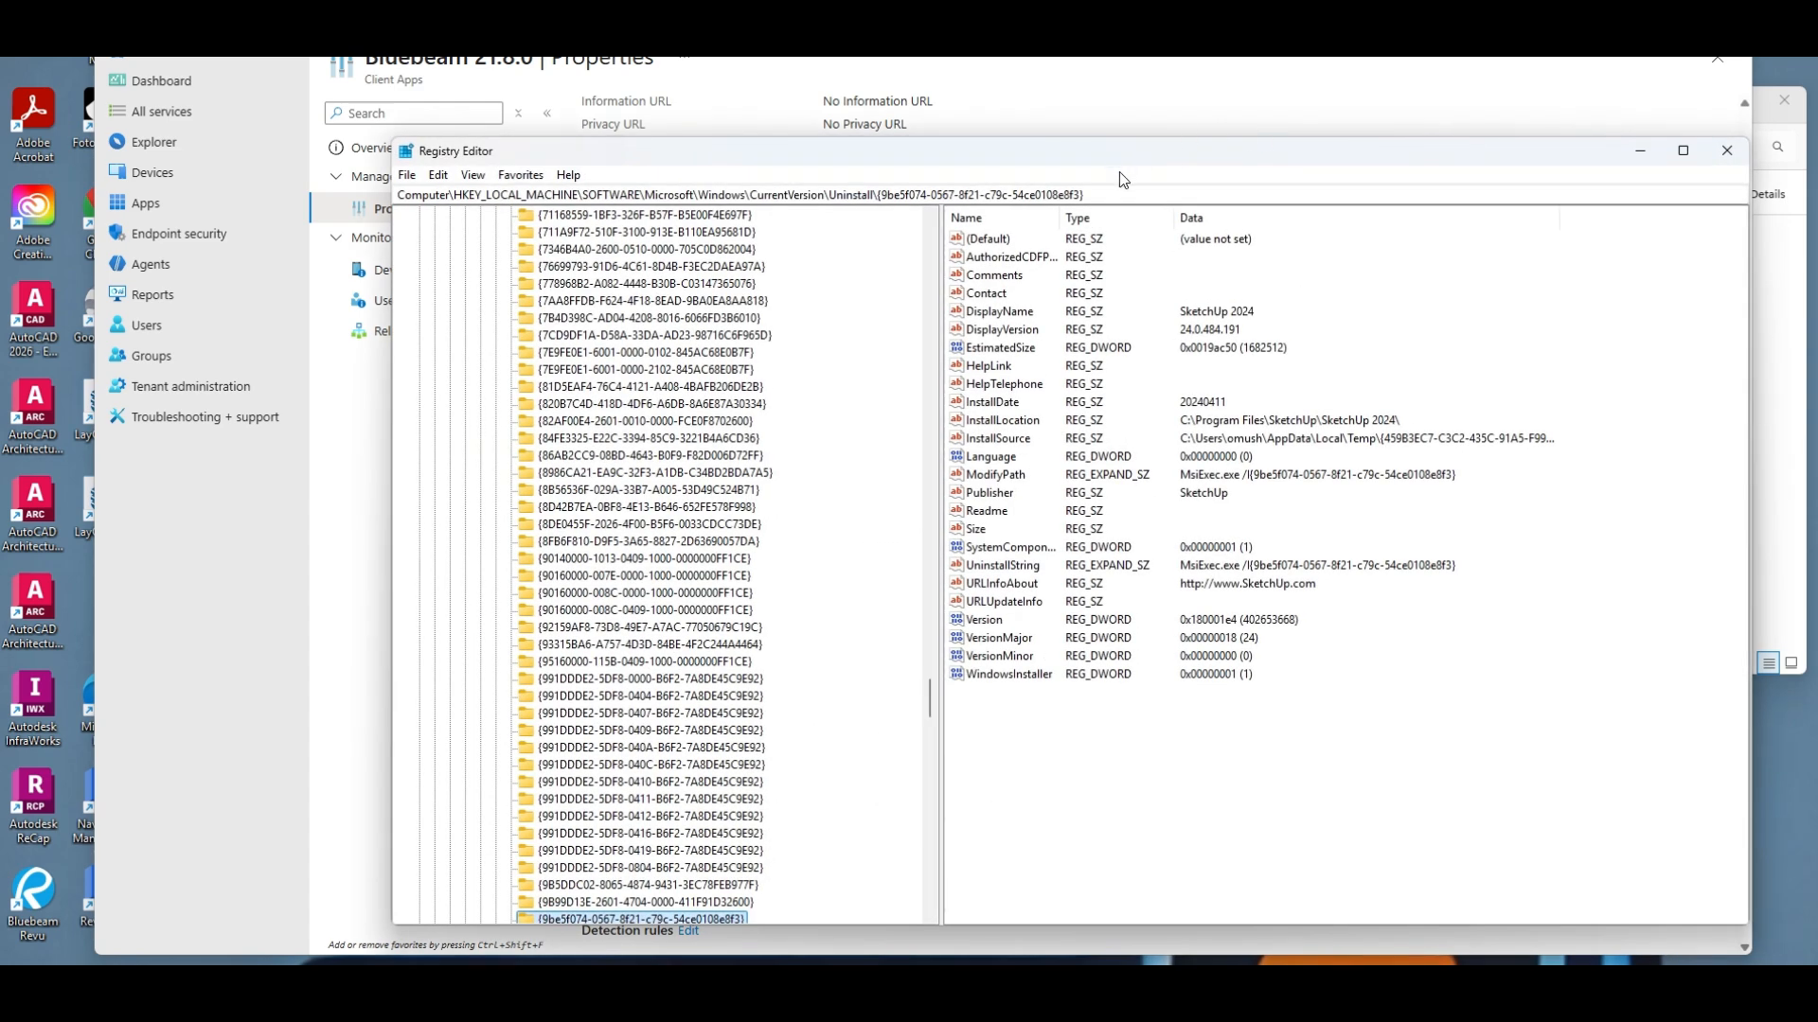
pyautogui.moveTo(1269, 157); pyautogui.dragTo(1817, 144)
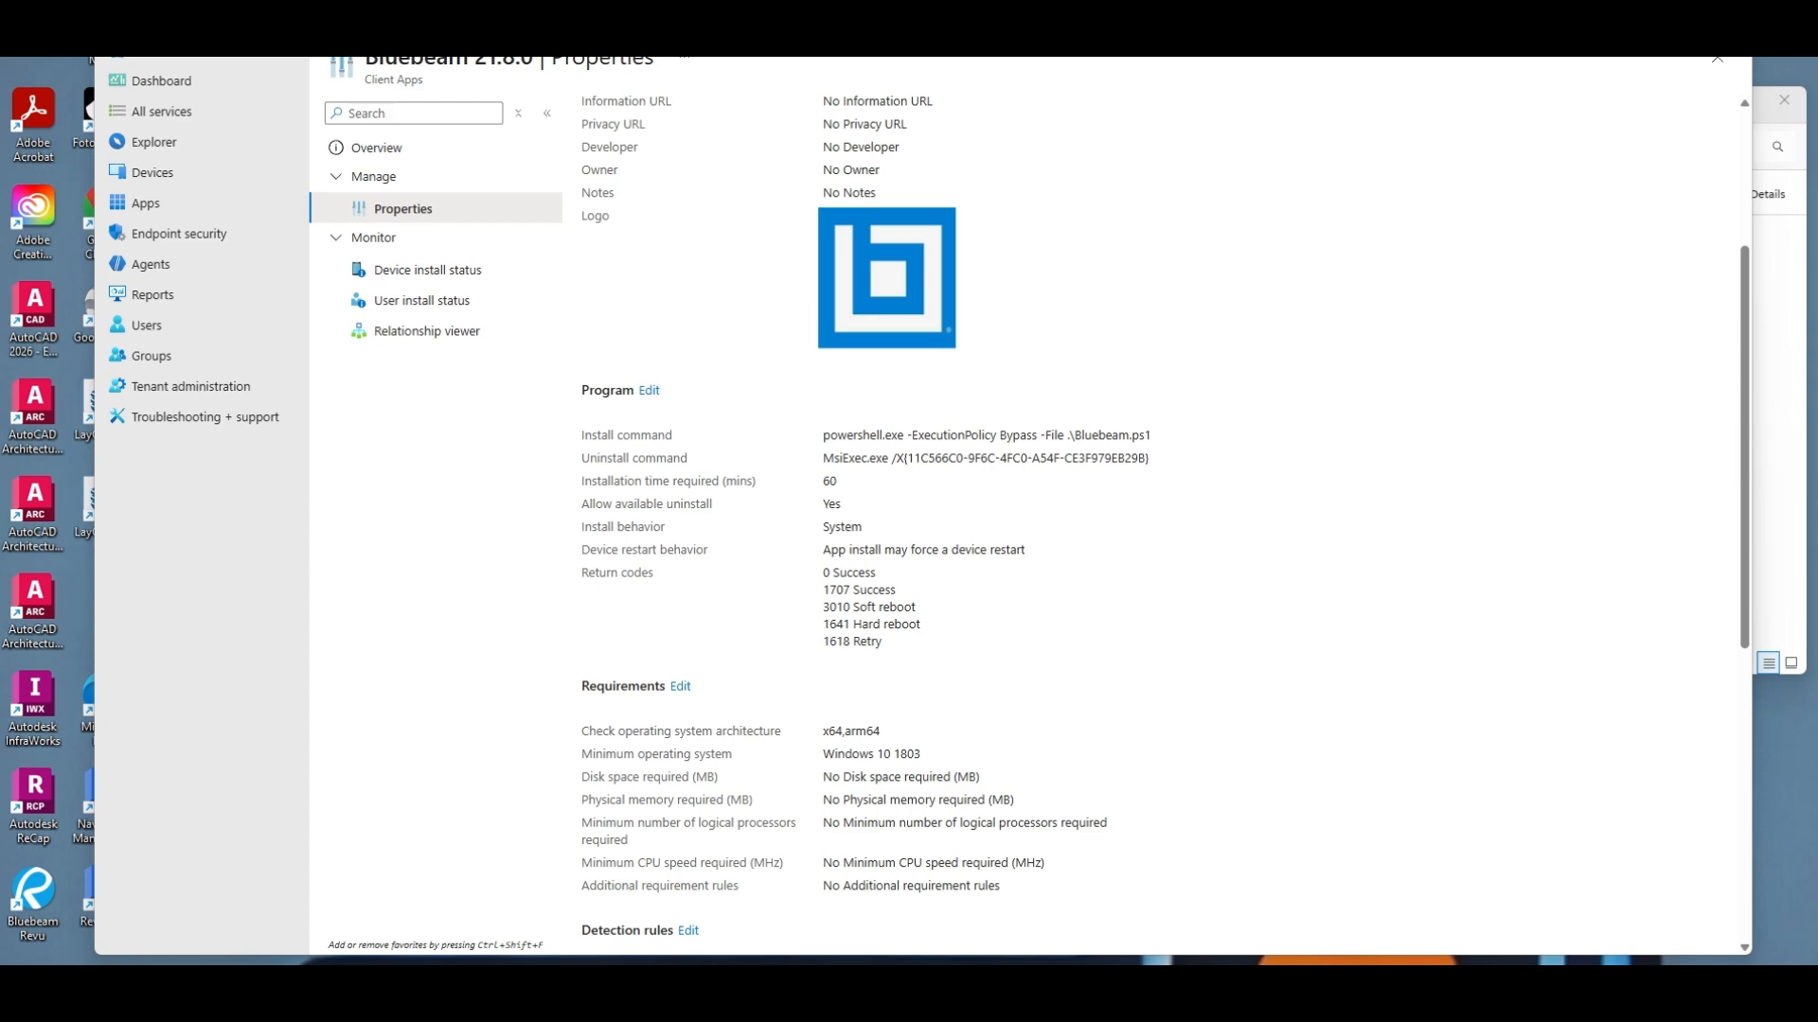
pyautogui.moveTo(1817, 378); pyautogui.dragTo(1155, 120)
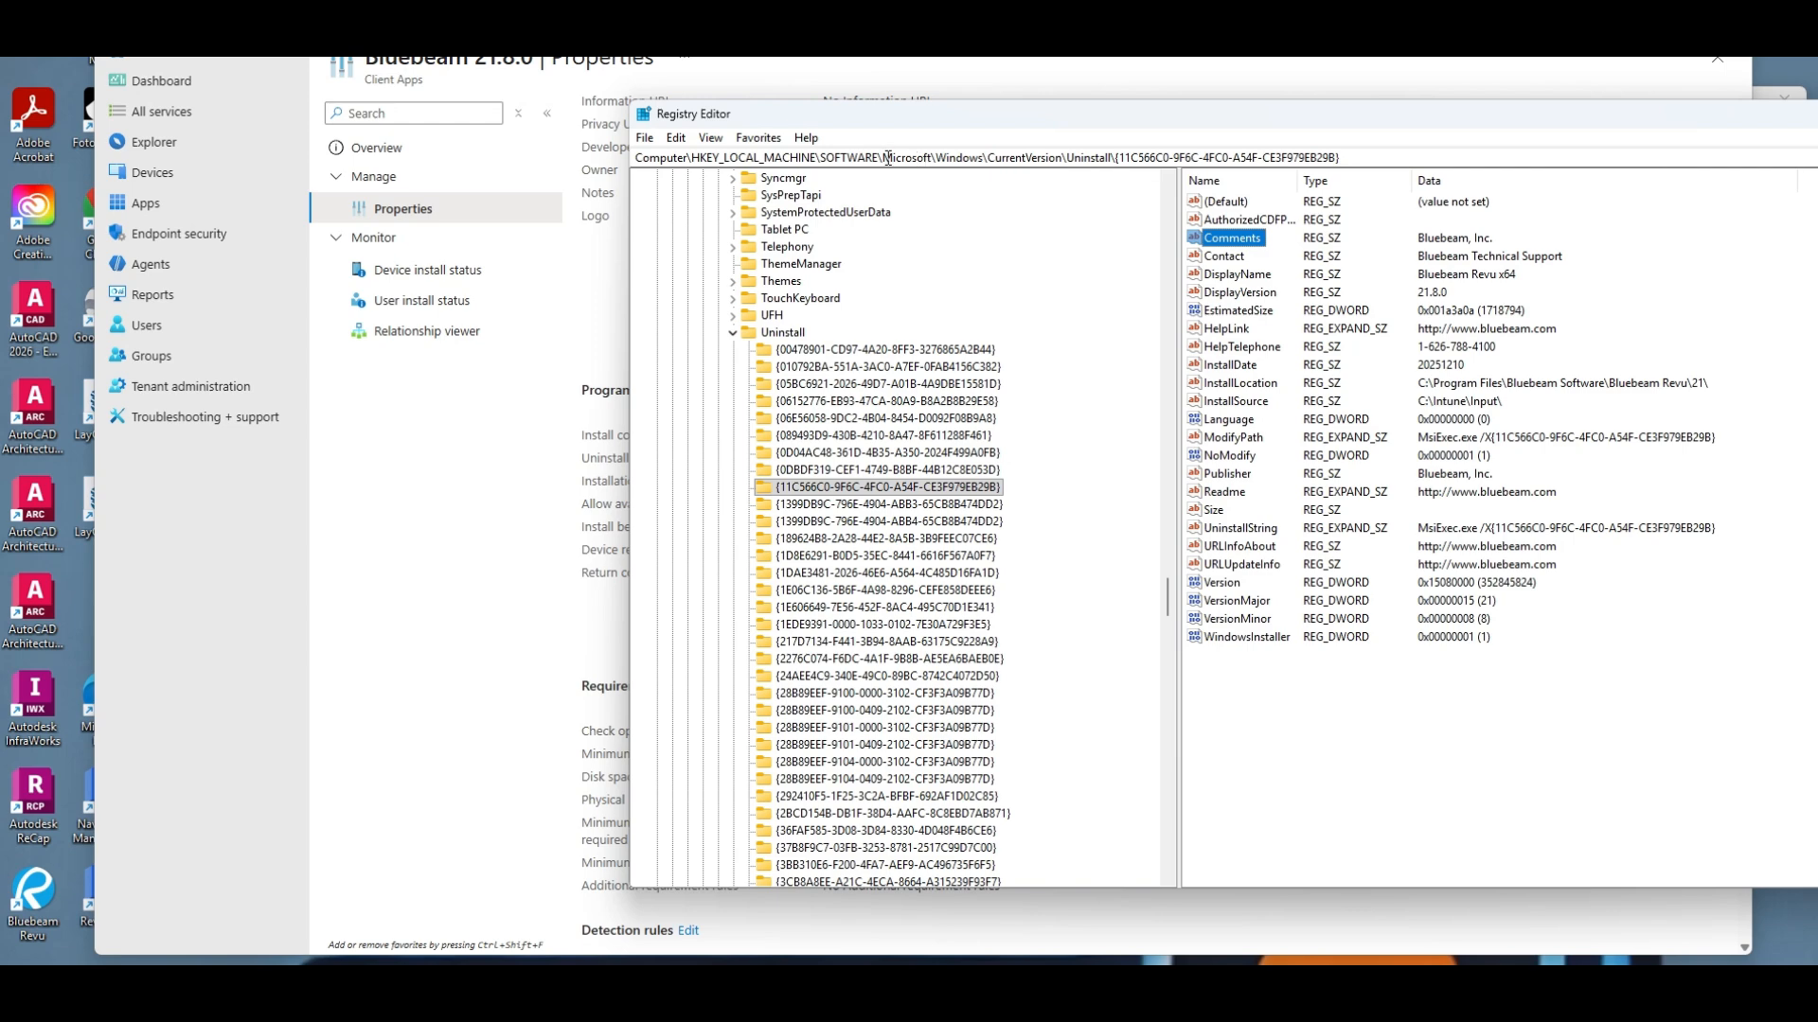
pyautogui.scroll(-2, 889, 246)
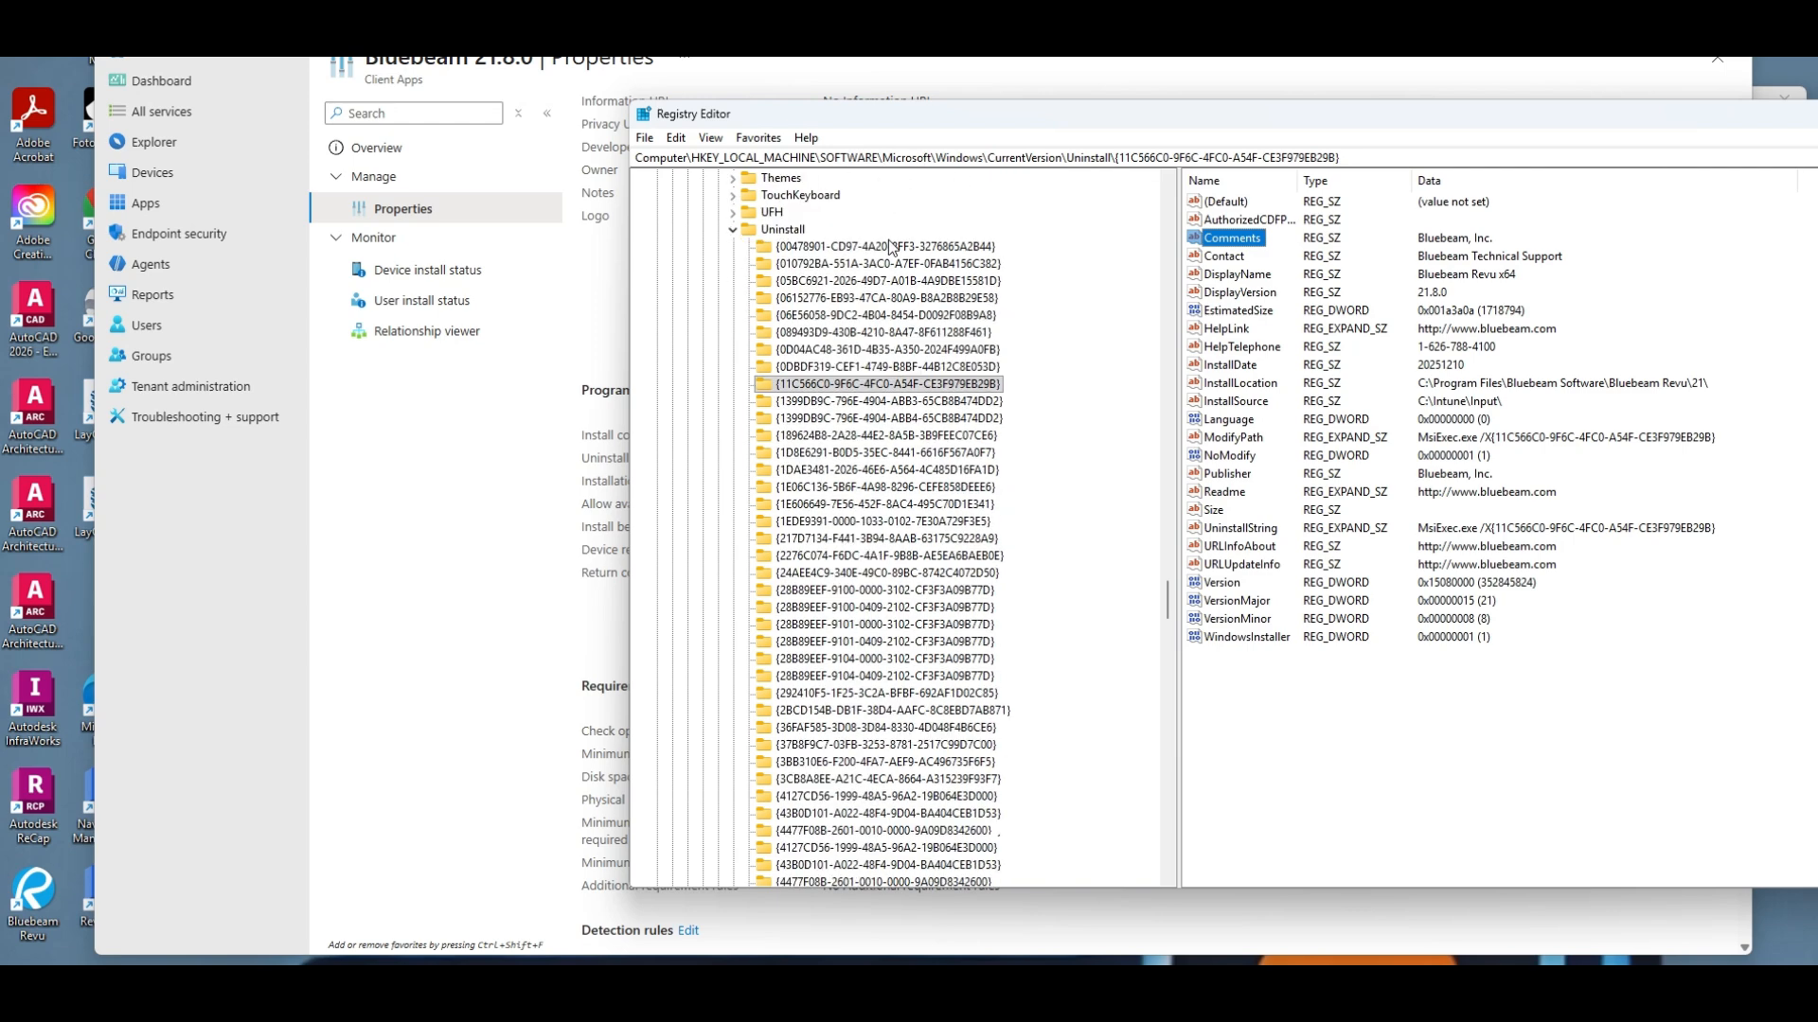
pyautogui.scroll(-20, 889, 246)
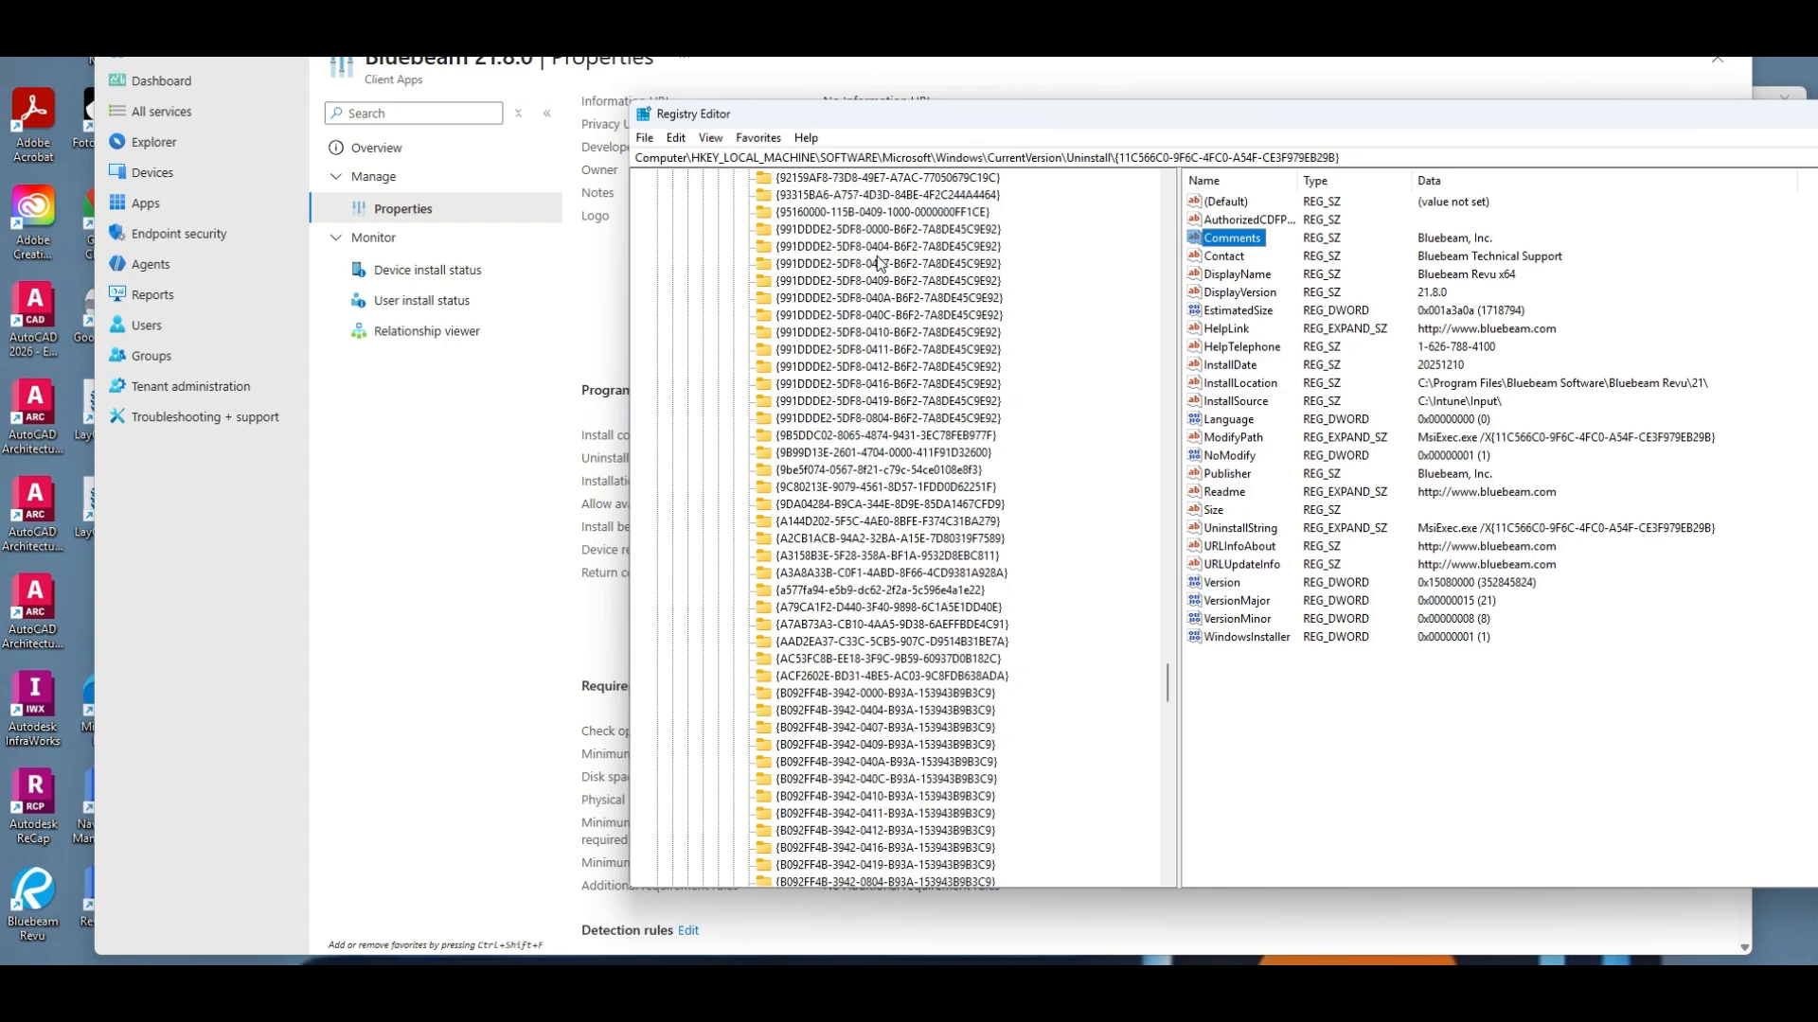
pyautogui.scroll(20, 890, 247)
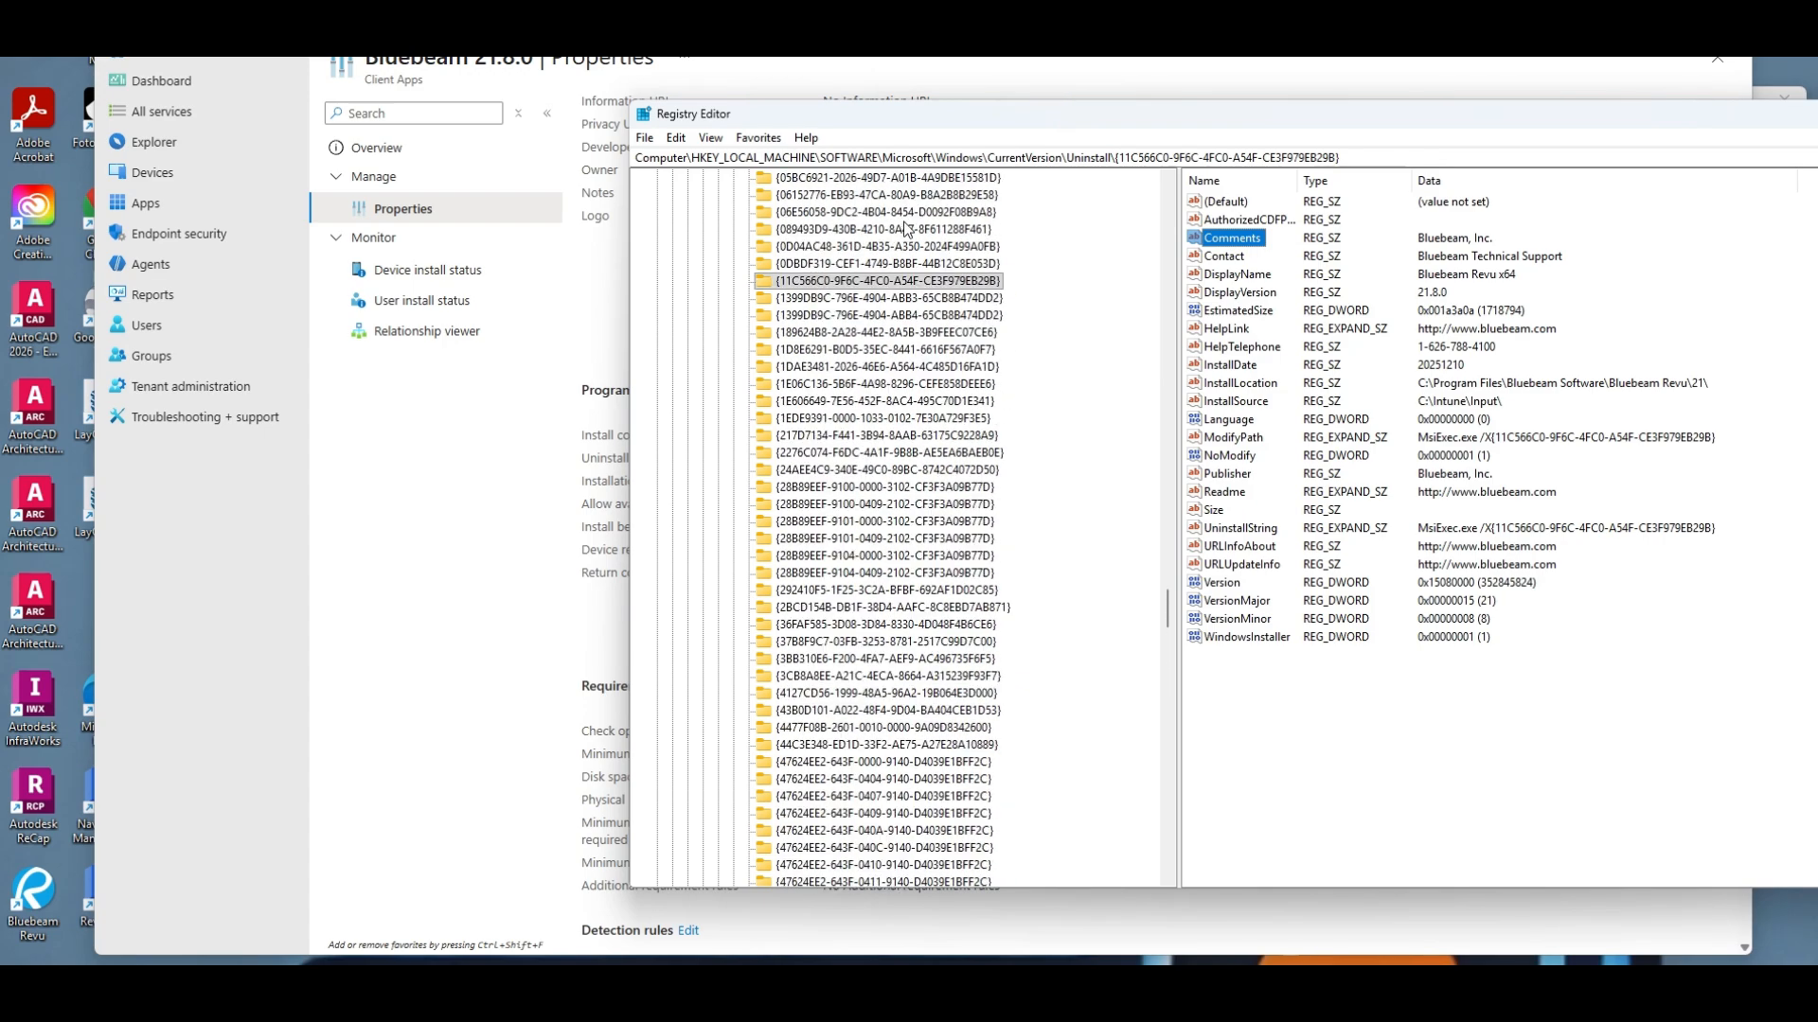
pyautogui.scroll(6, 907, 228)
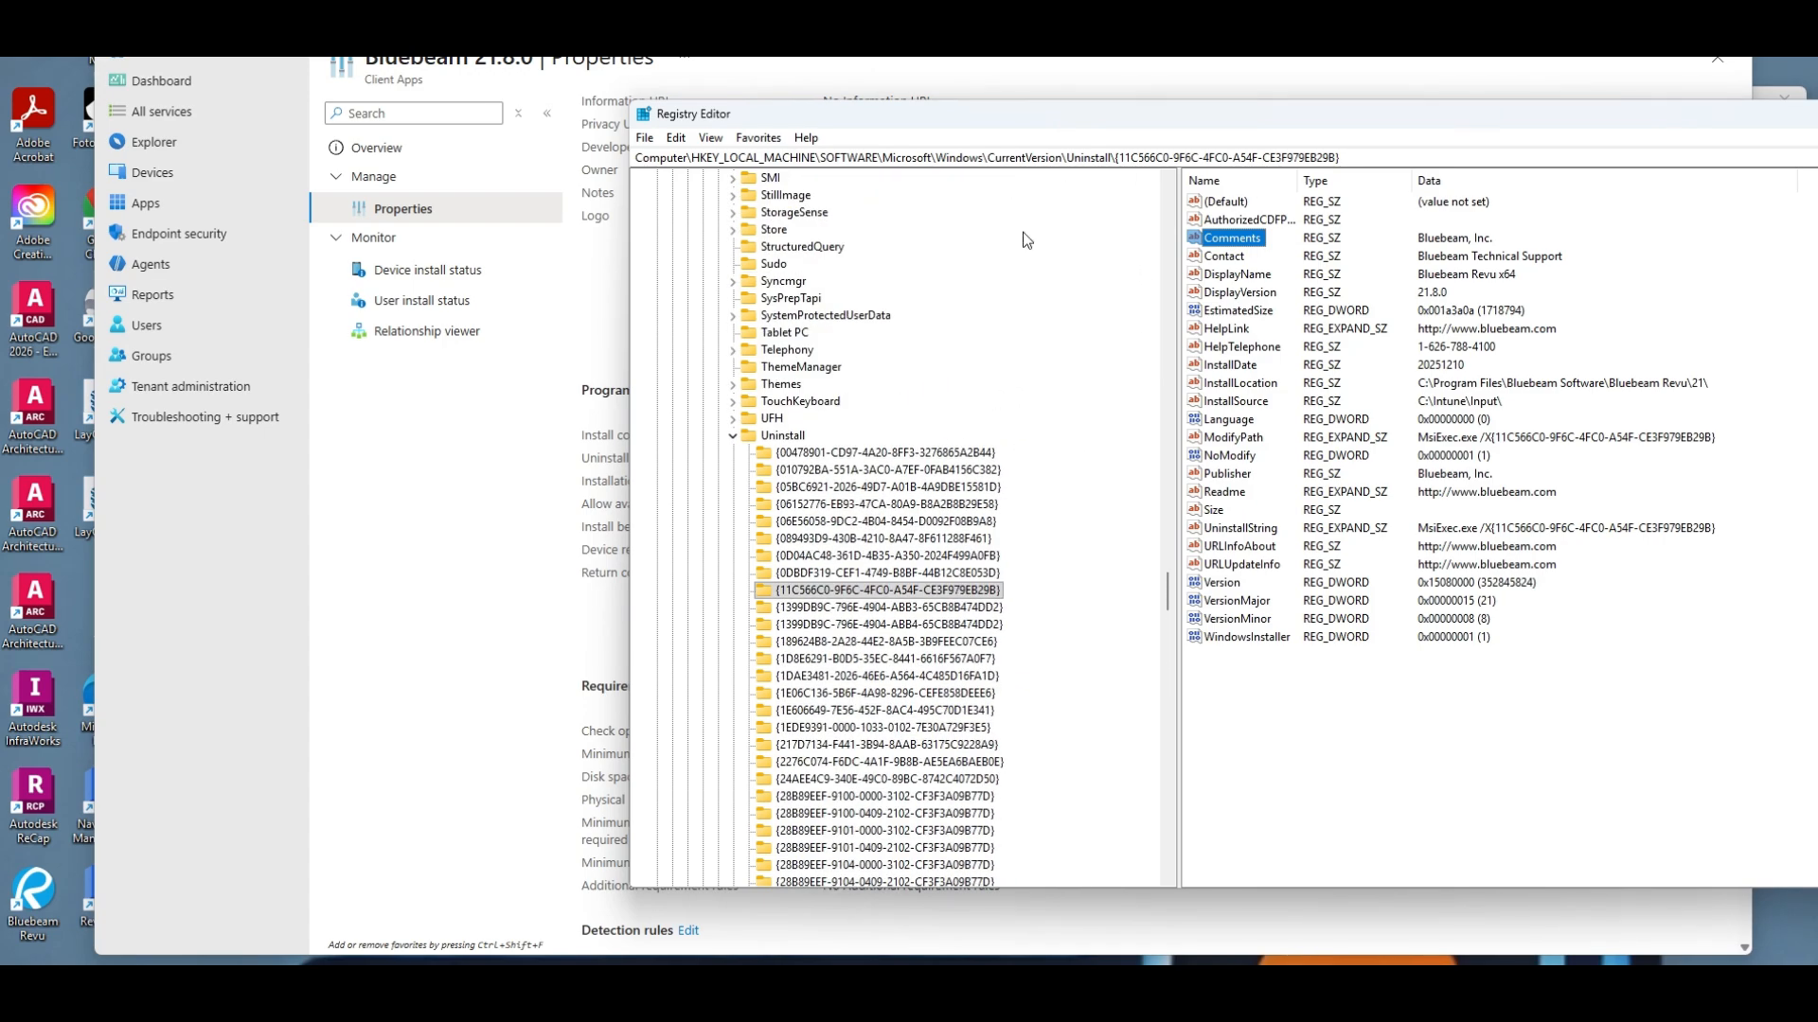
# - Search the registry from the Uninstall key for the Bluebeam Revu entry
pyautogui.click(782, 435)
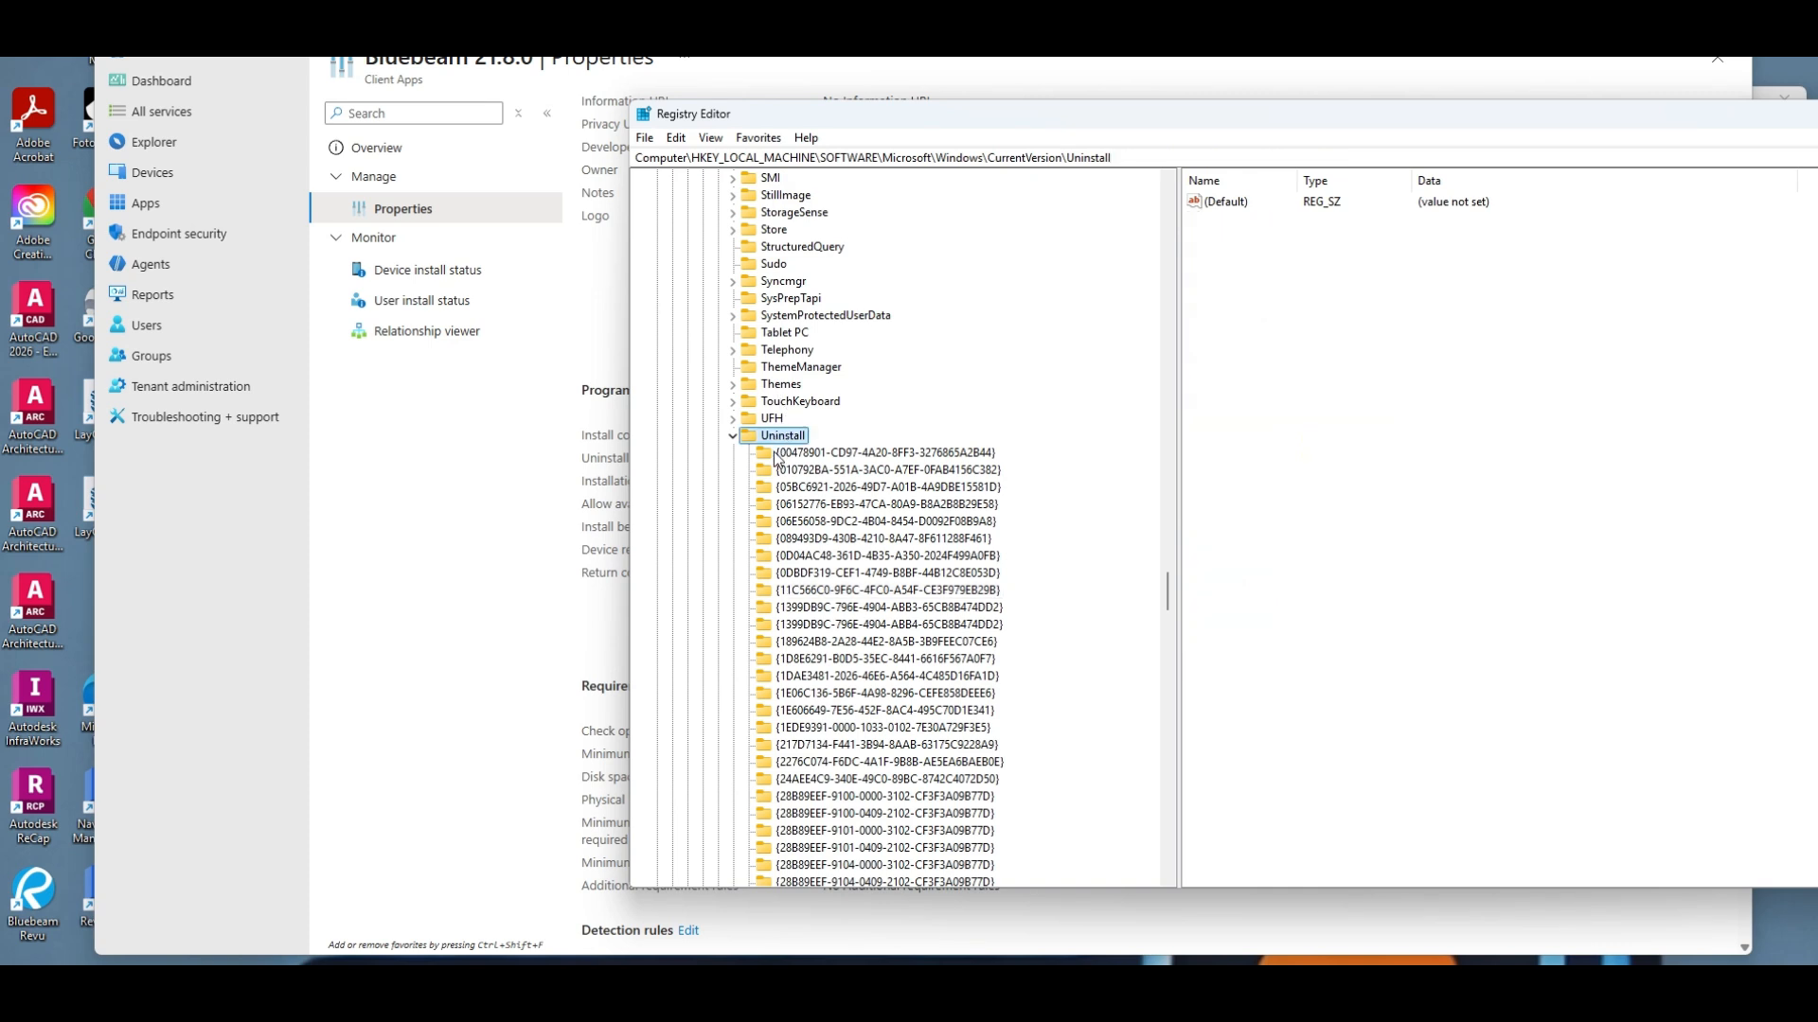
pyautogui.click(676, 138)
pyautogui.click(713, 295)
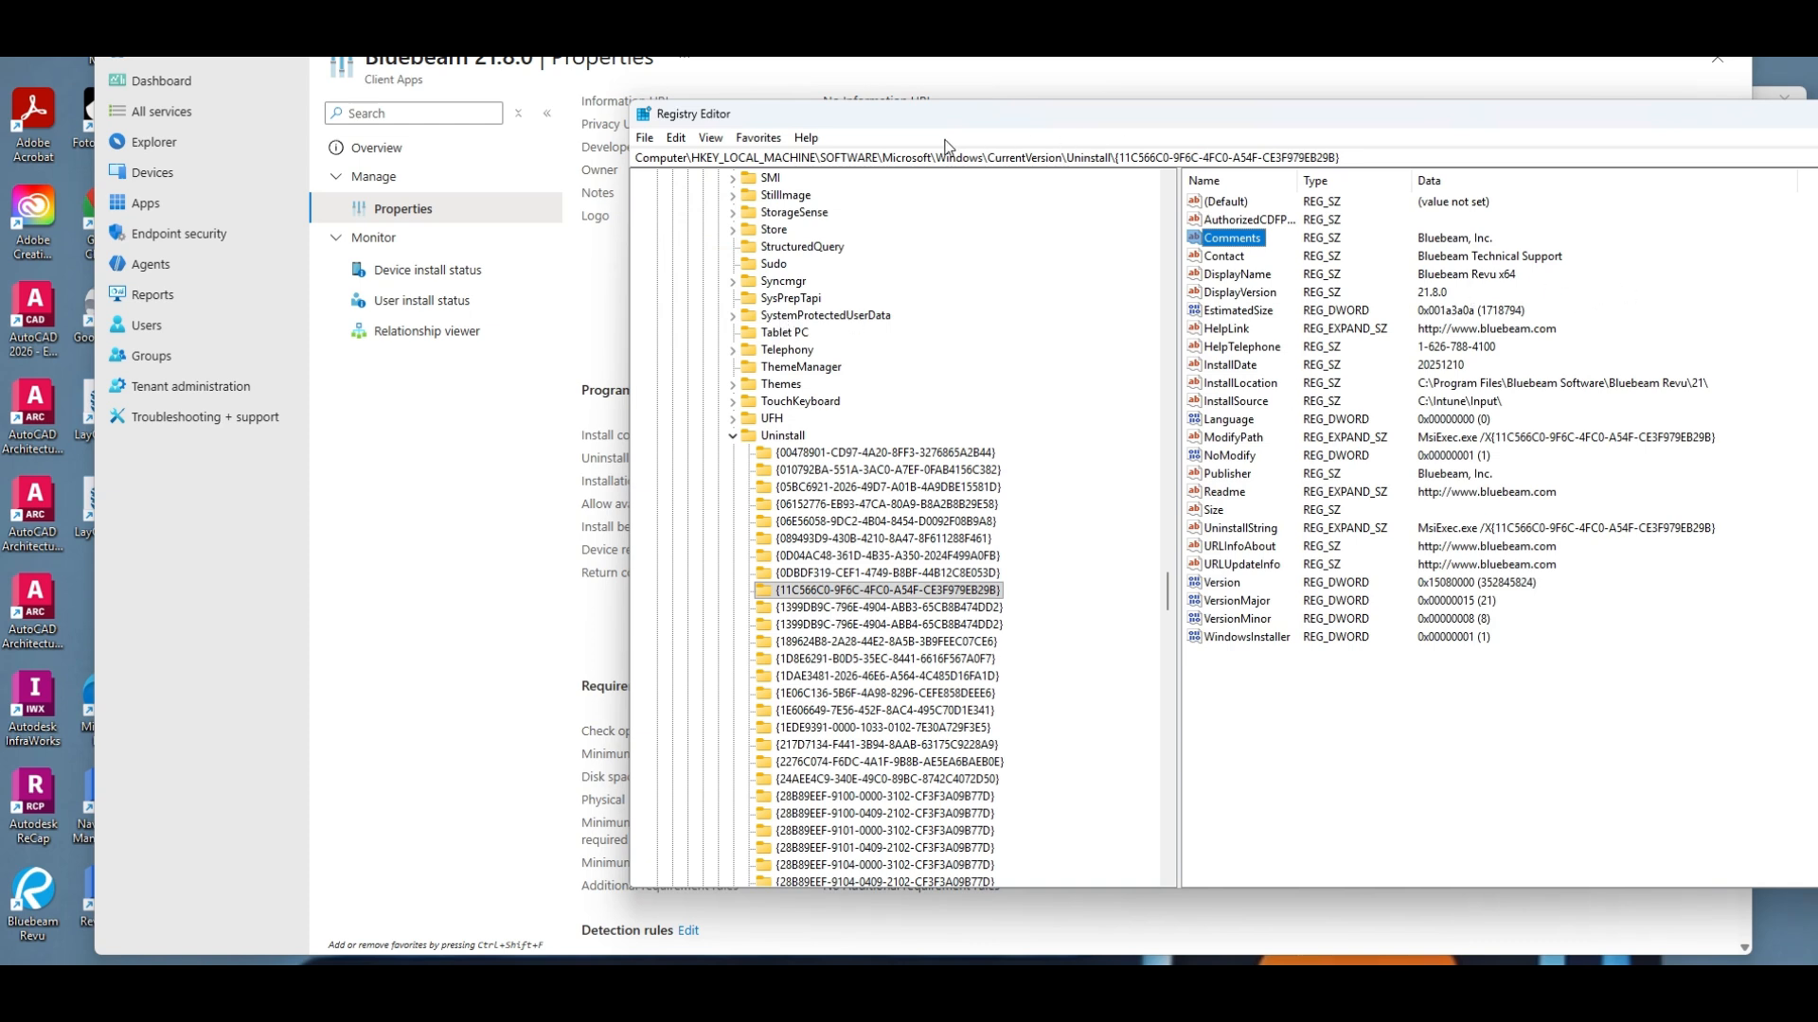
# - Examine the Bluebeam Revu entry's DisplayVersion value, dismiss the OneDrive backup reminder, and return to the app's properties in Intune
pyautogui.moveTo(850, 115); pyautogui.dragTo(763, 0)
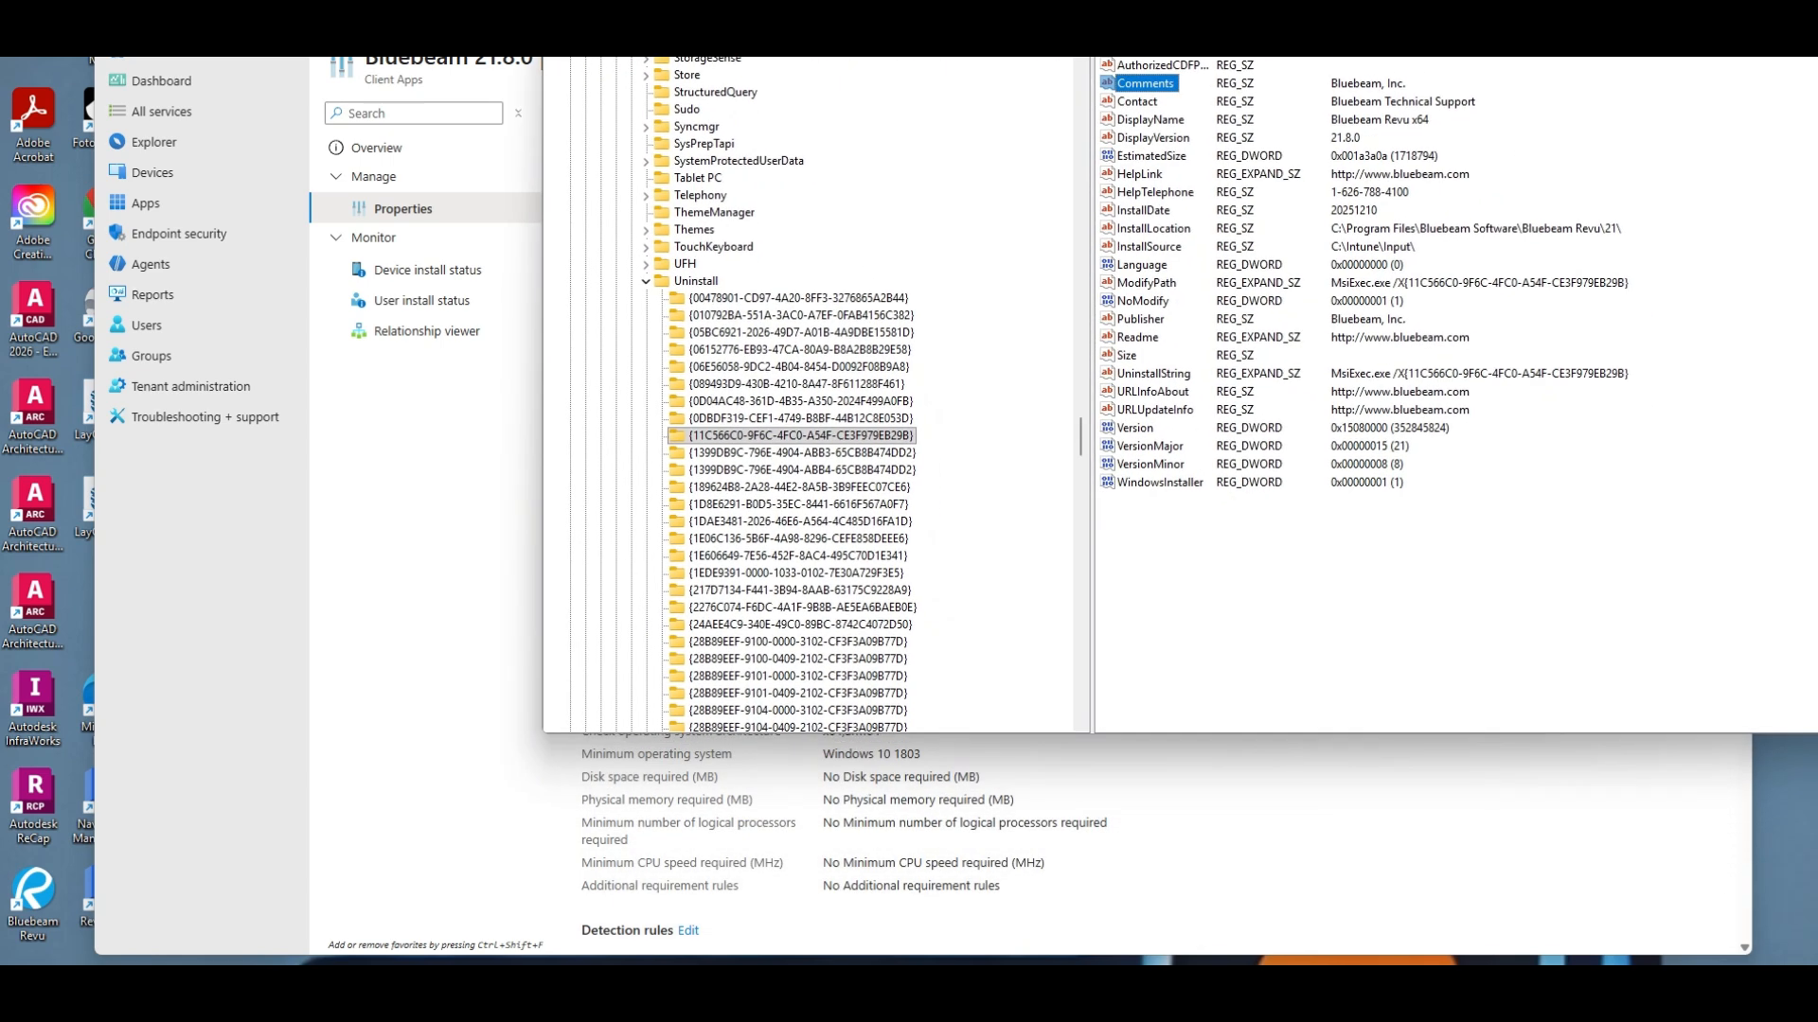
pyautogui.click(1147, 139)
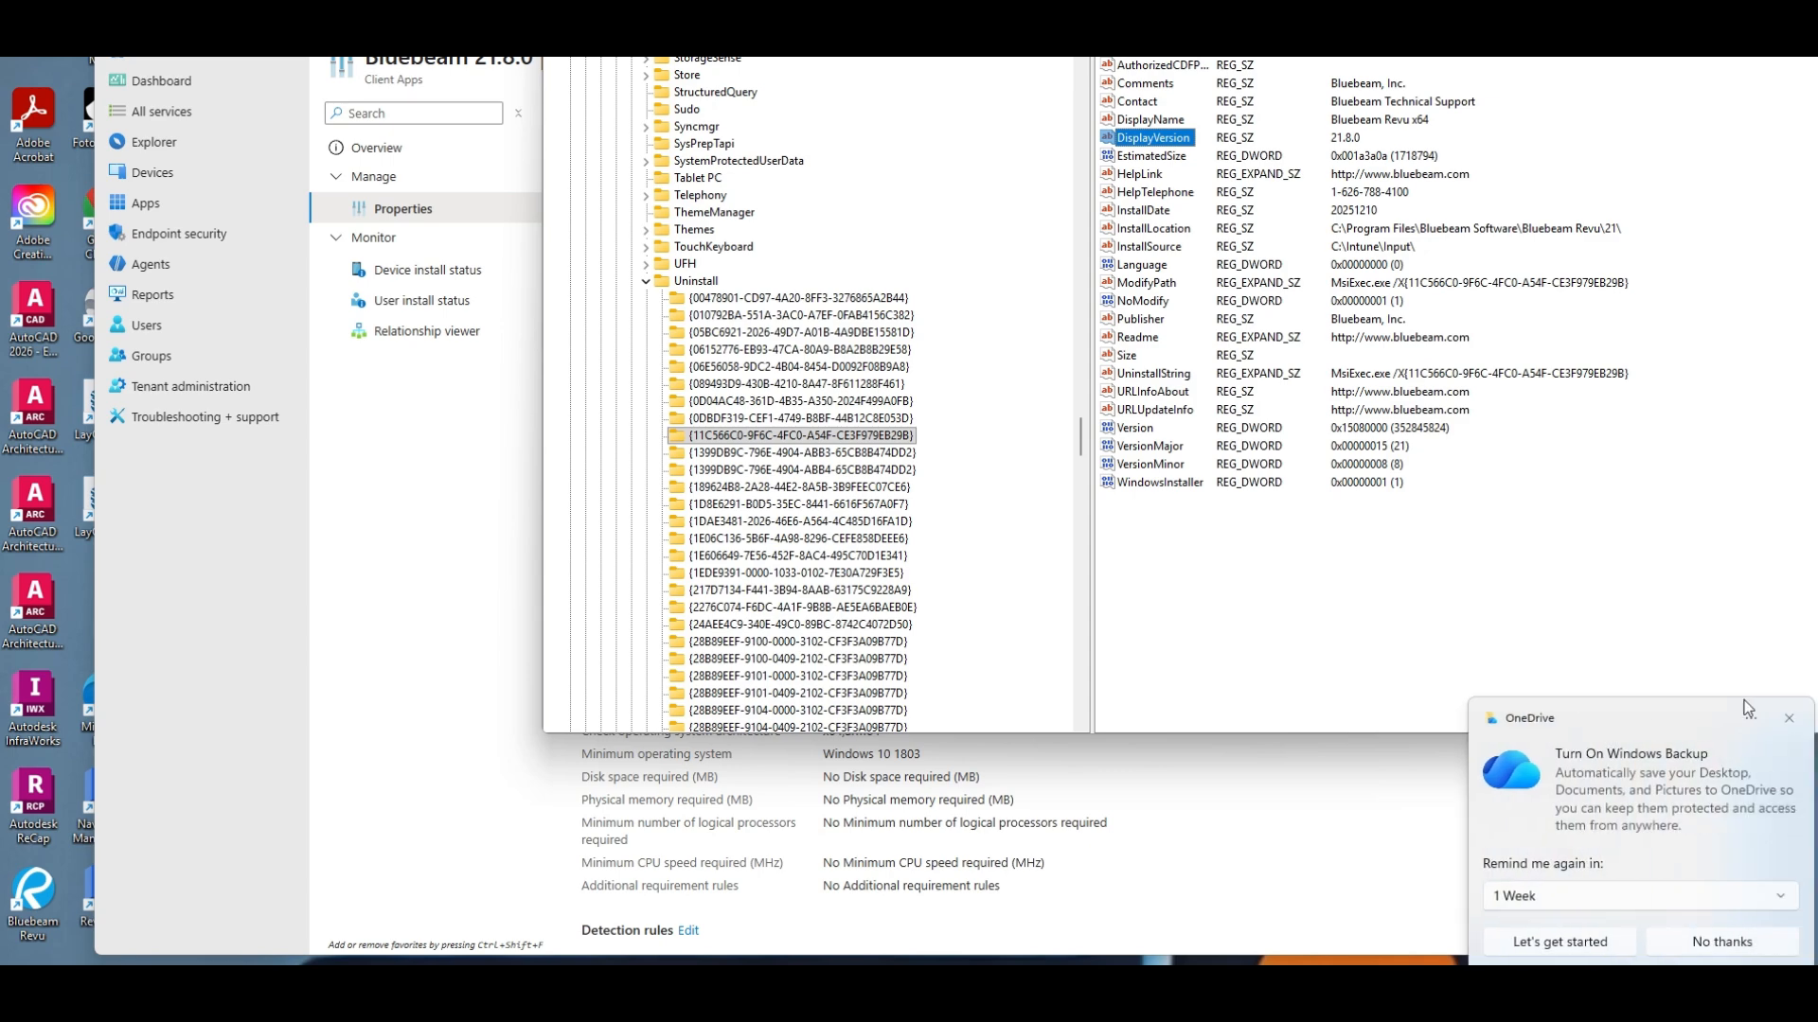
pyautogui.click(1788, 718)
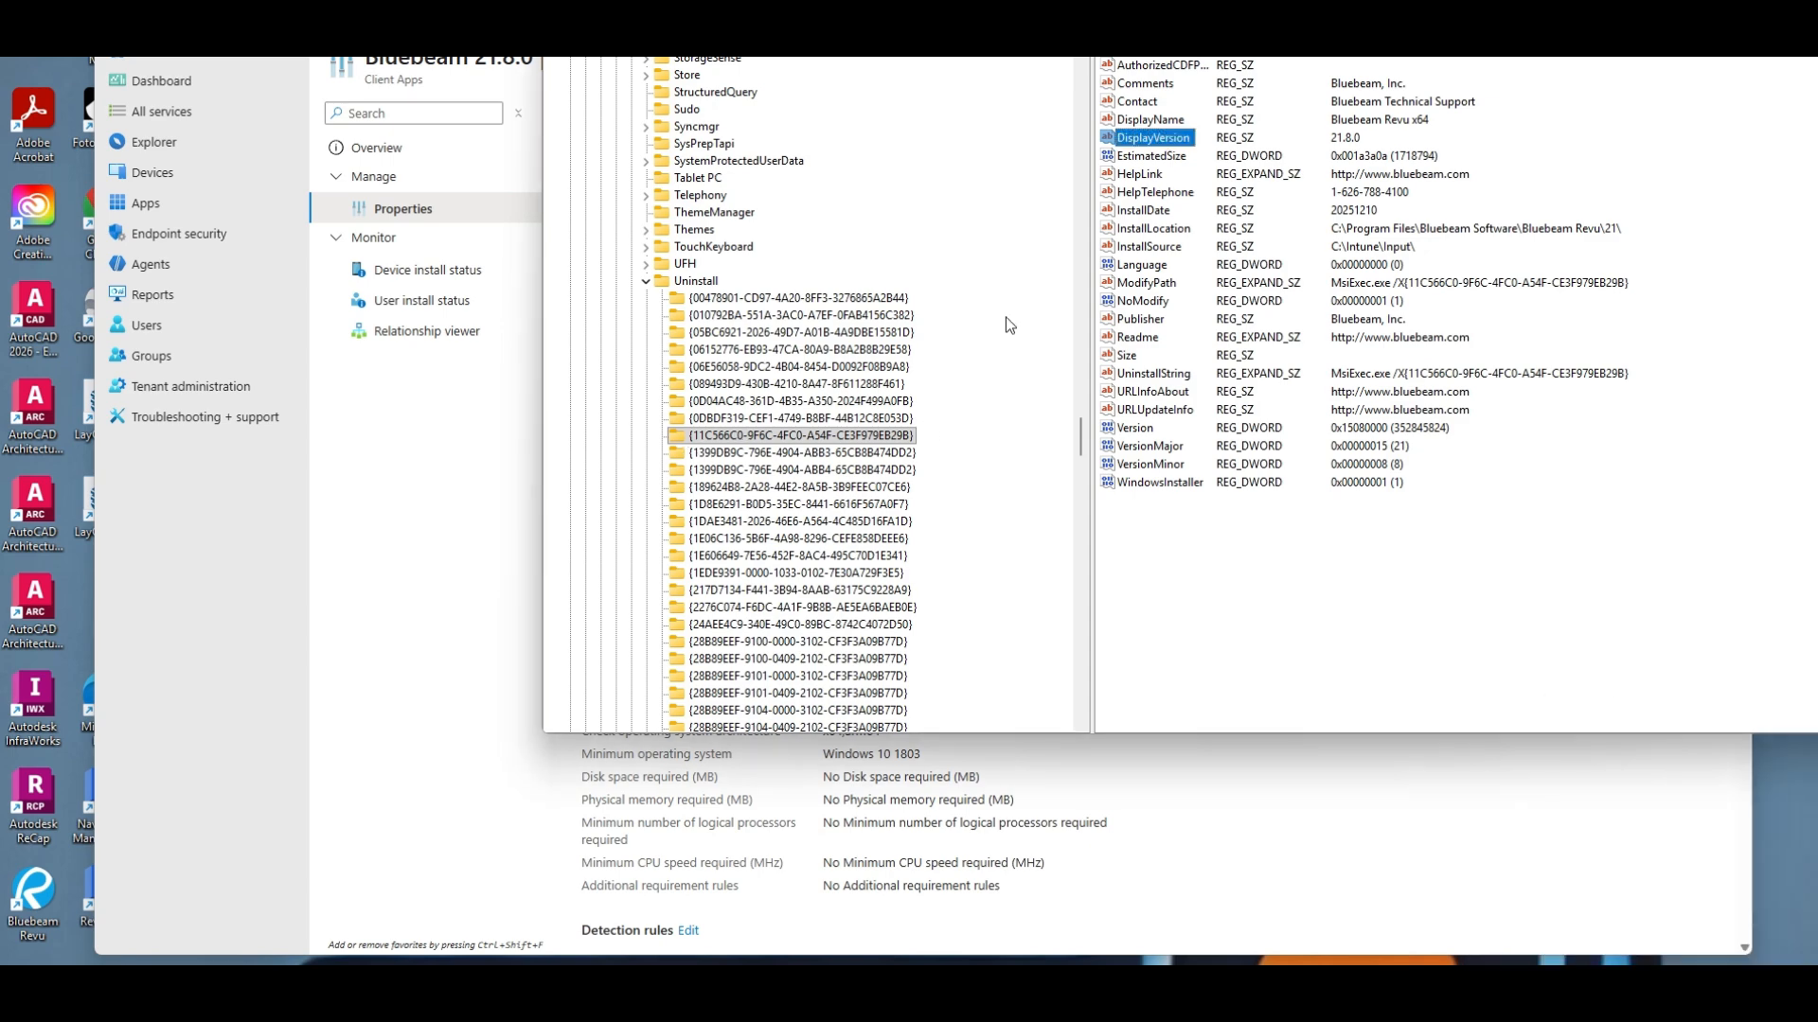
pyautogui.press('super+Down')
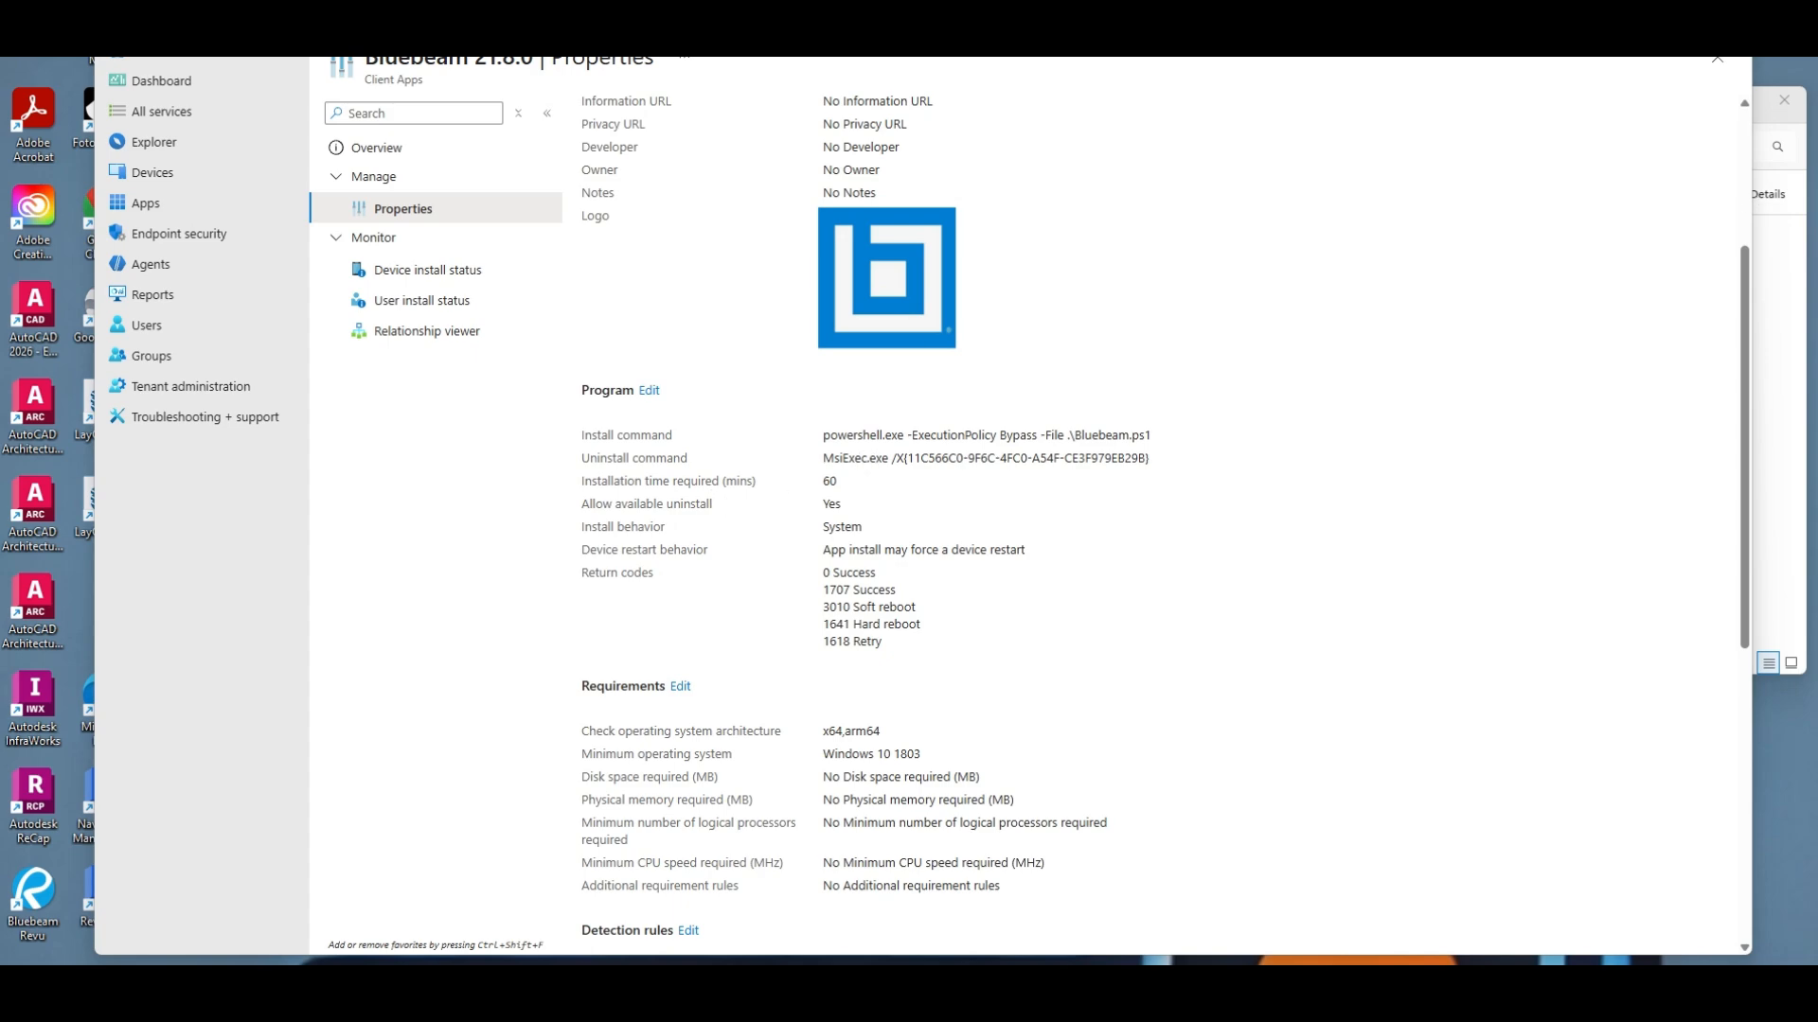
# - Switch to Registry Editor, examine the Bluebeam Revu entry's UninstallString value, and return to the app's properties in Intune
pyautogui.hotkey('alt', 'Tab')
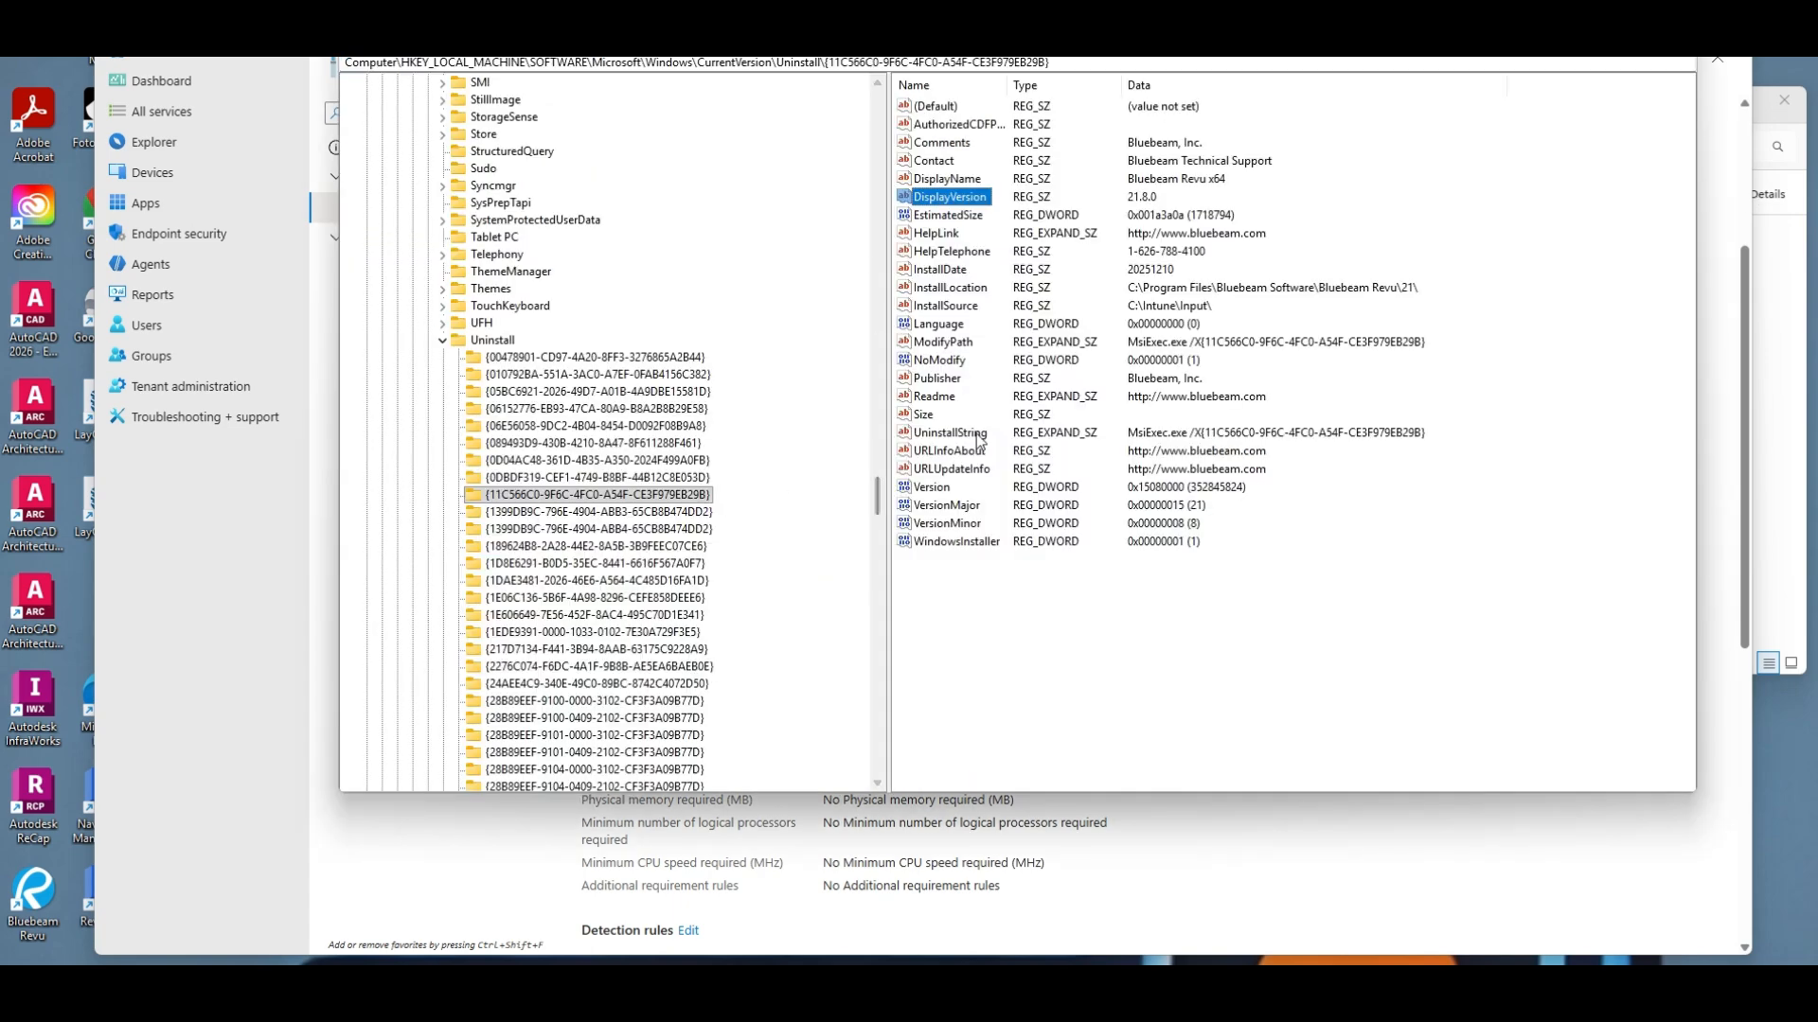
pyautogui.click(950, 432)
pyautogui.doubleClick(949, 433)
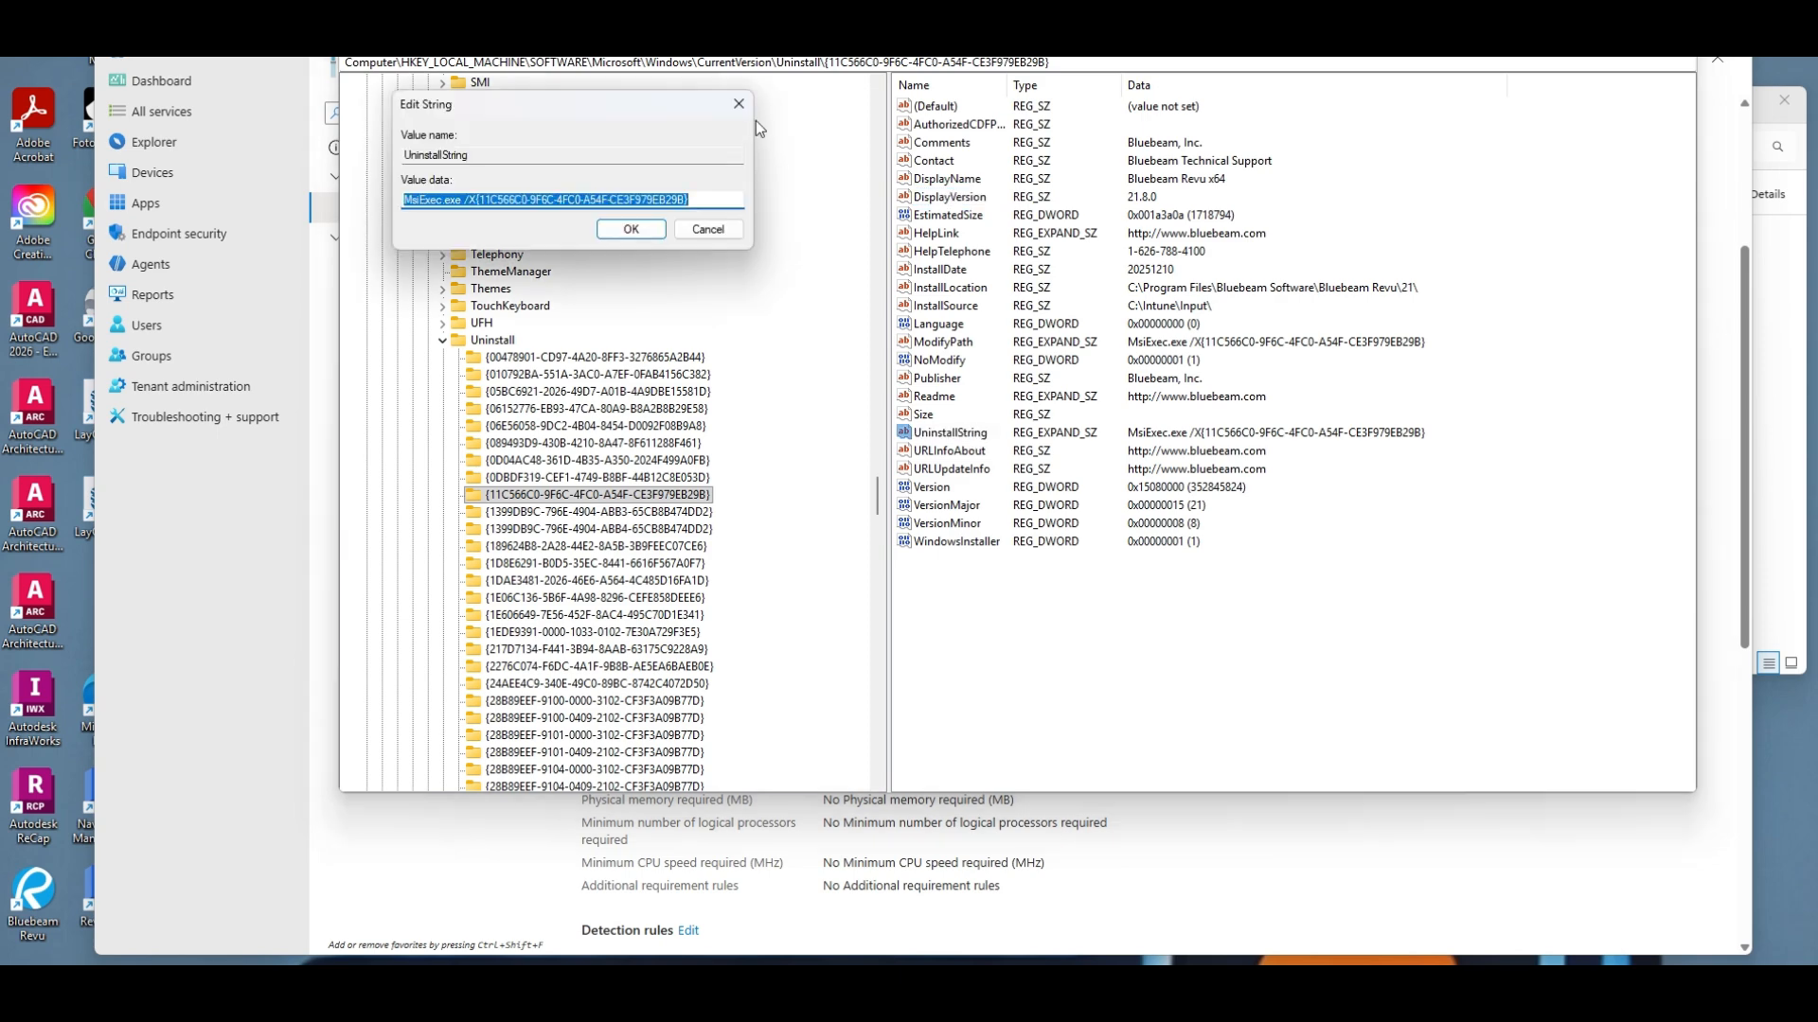
pyautogui.click(762, 88)
pyautogui.hotkey('alt', 'Tab')
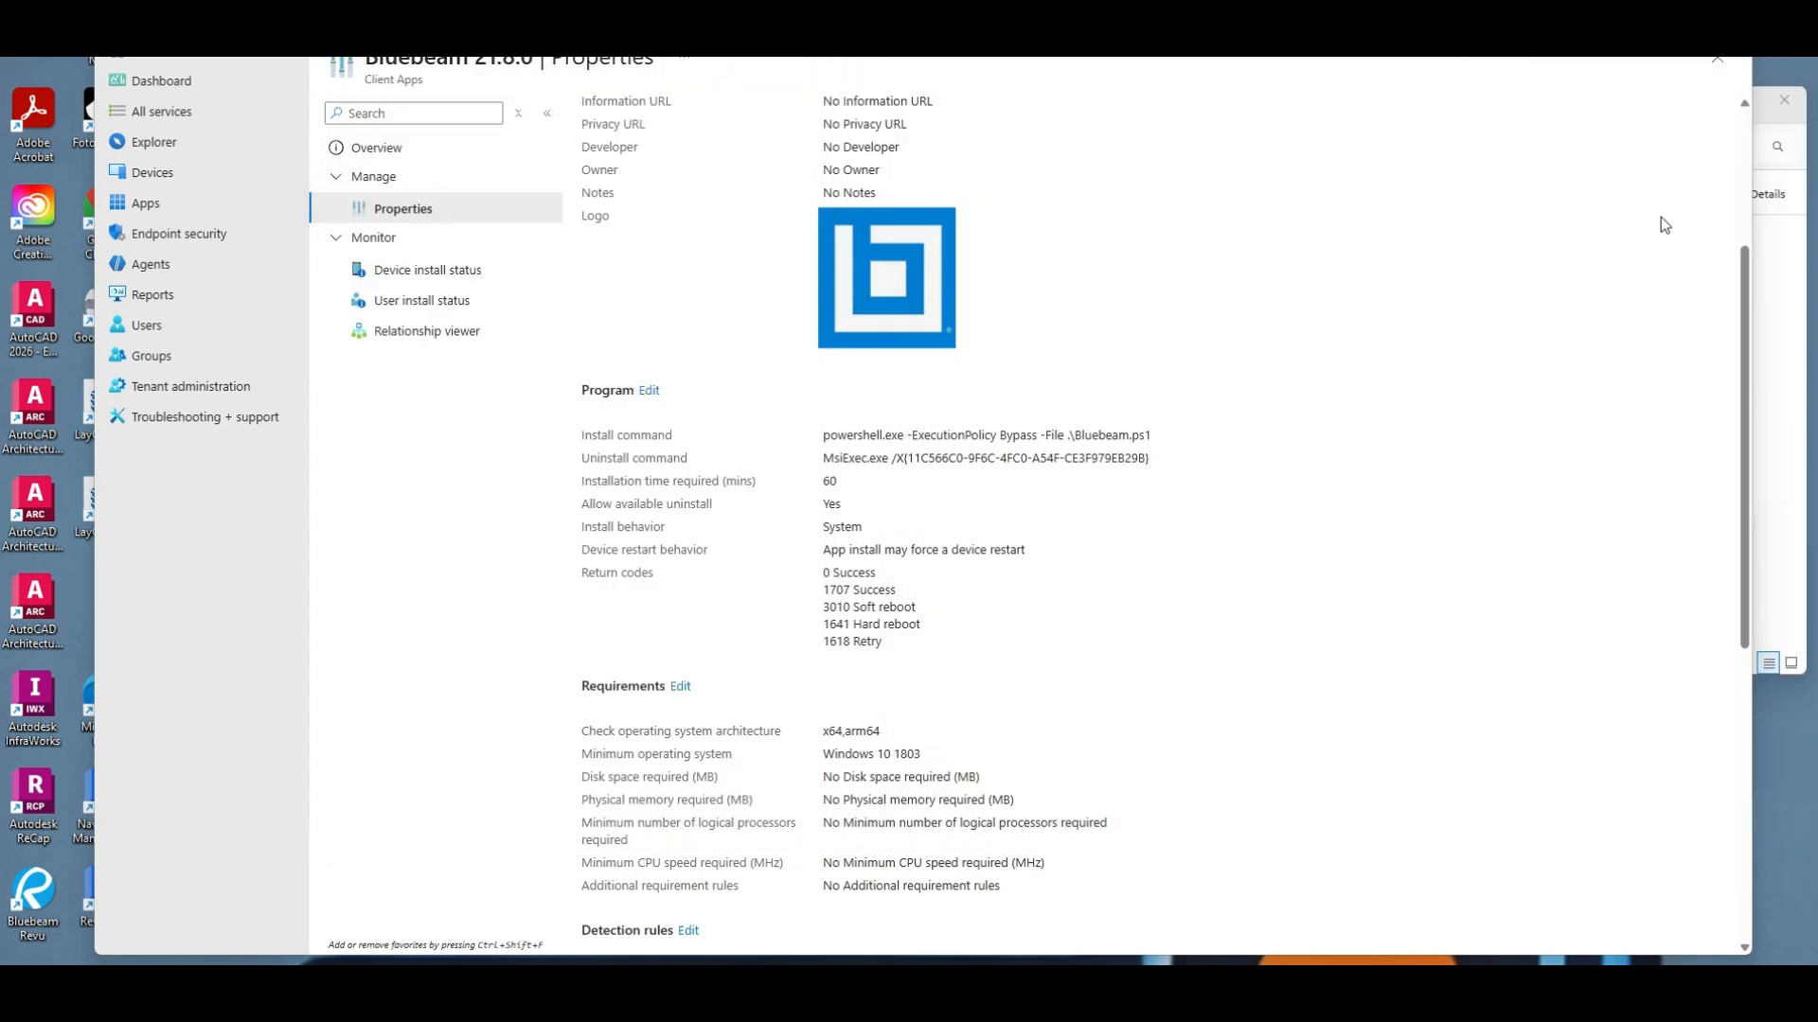
# - Examine the app's registry detection rule in Intune and locate the matching DisplayVersion value of the Bluebeam Revu entry in Registry Editor
pyautogui.scroll(-5, 1009, 411)
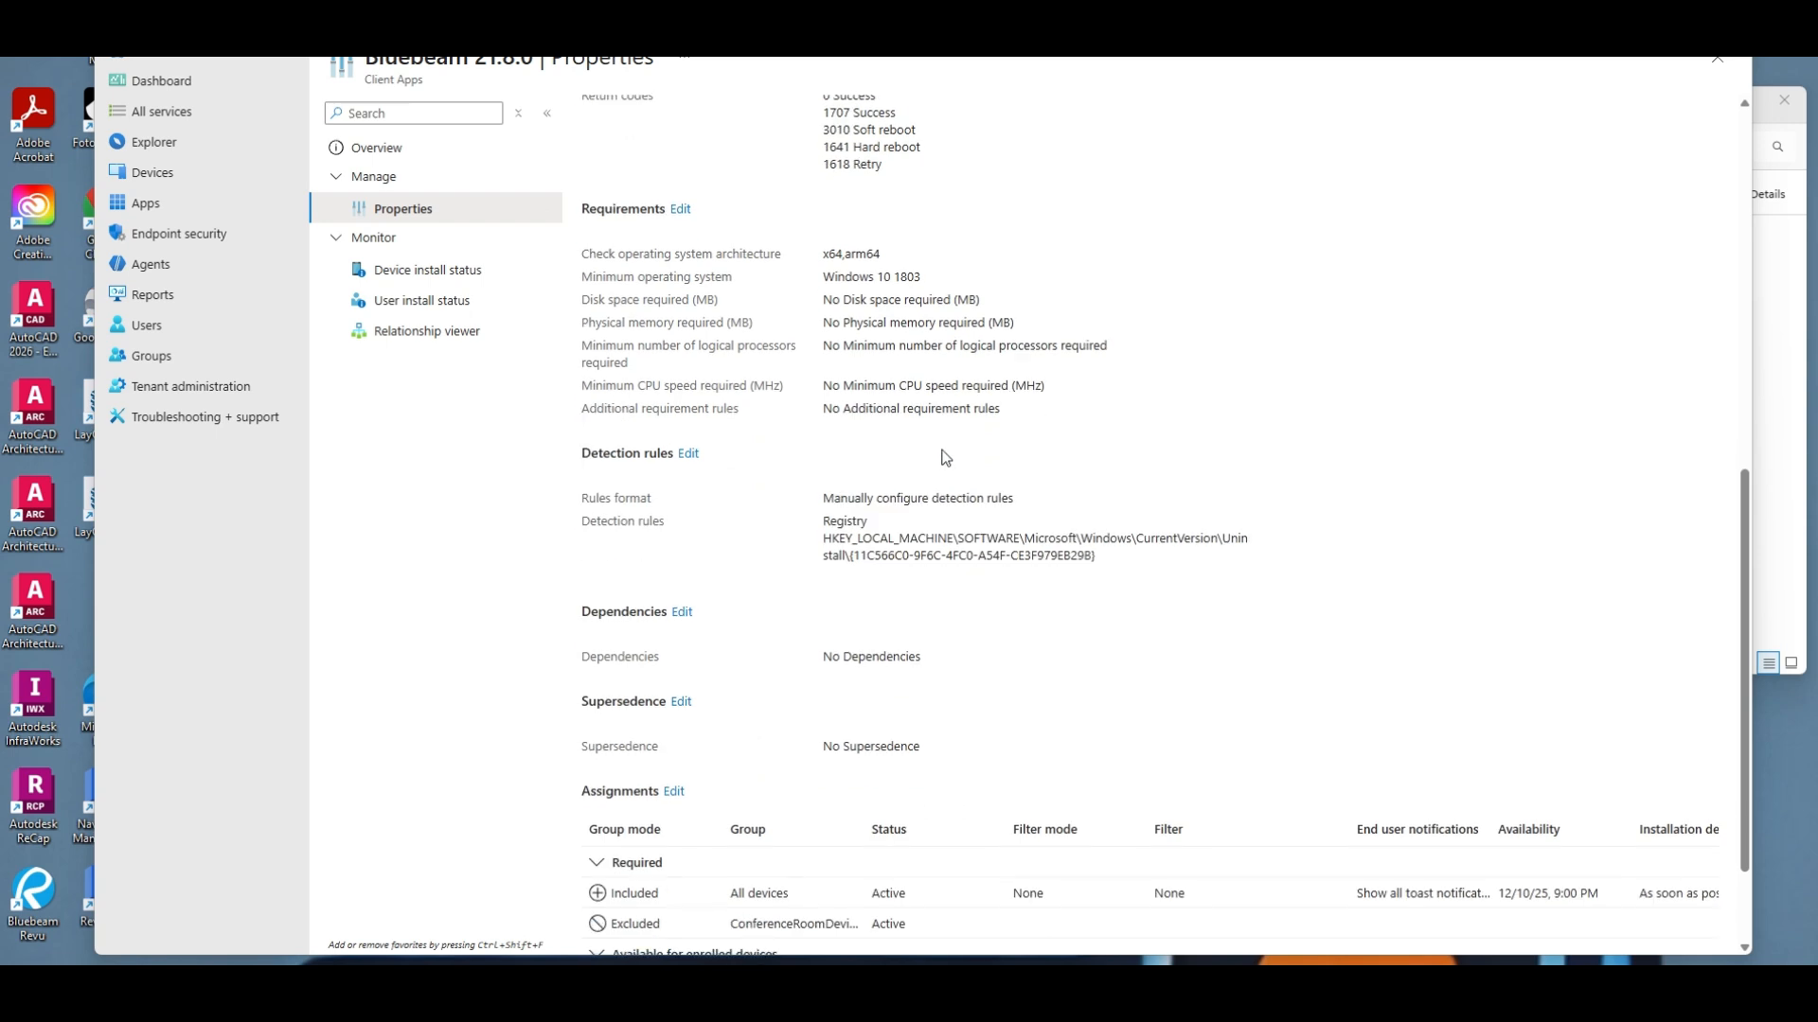
pyautogui.scroll(1, 944, 457)
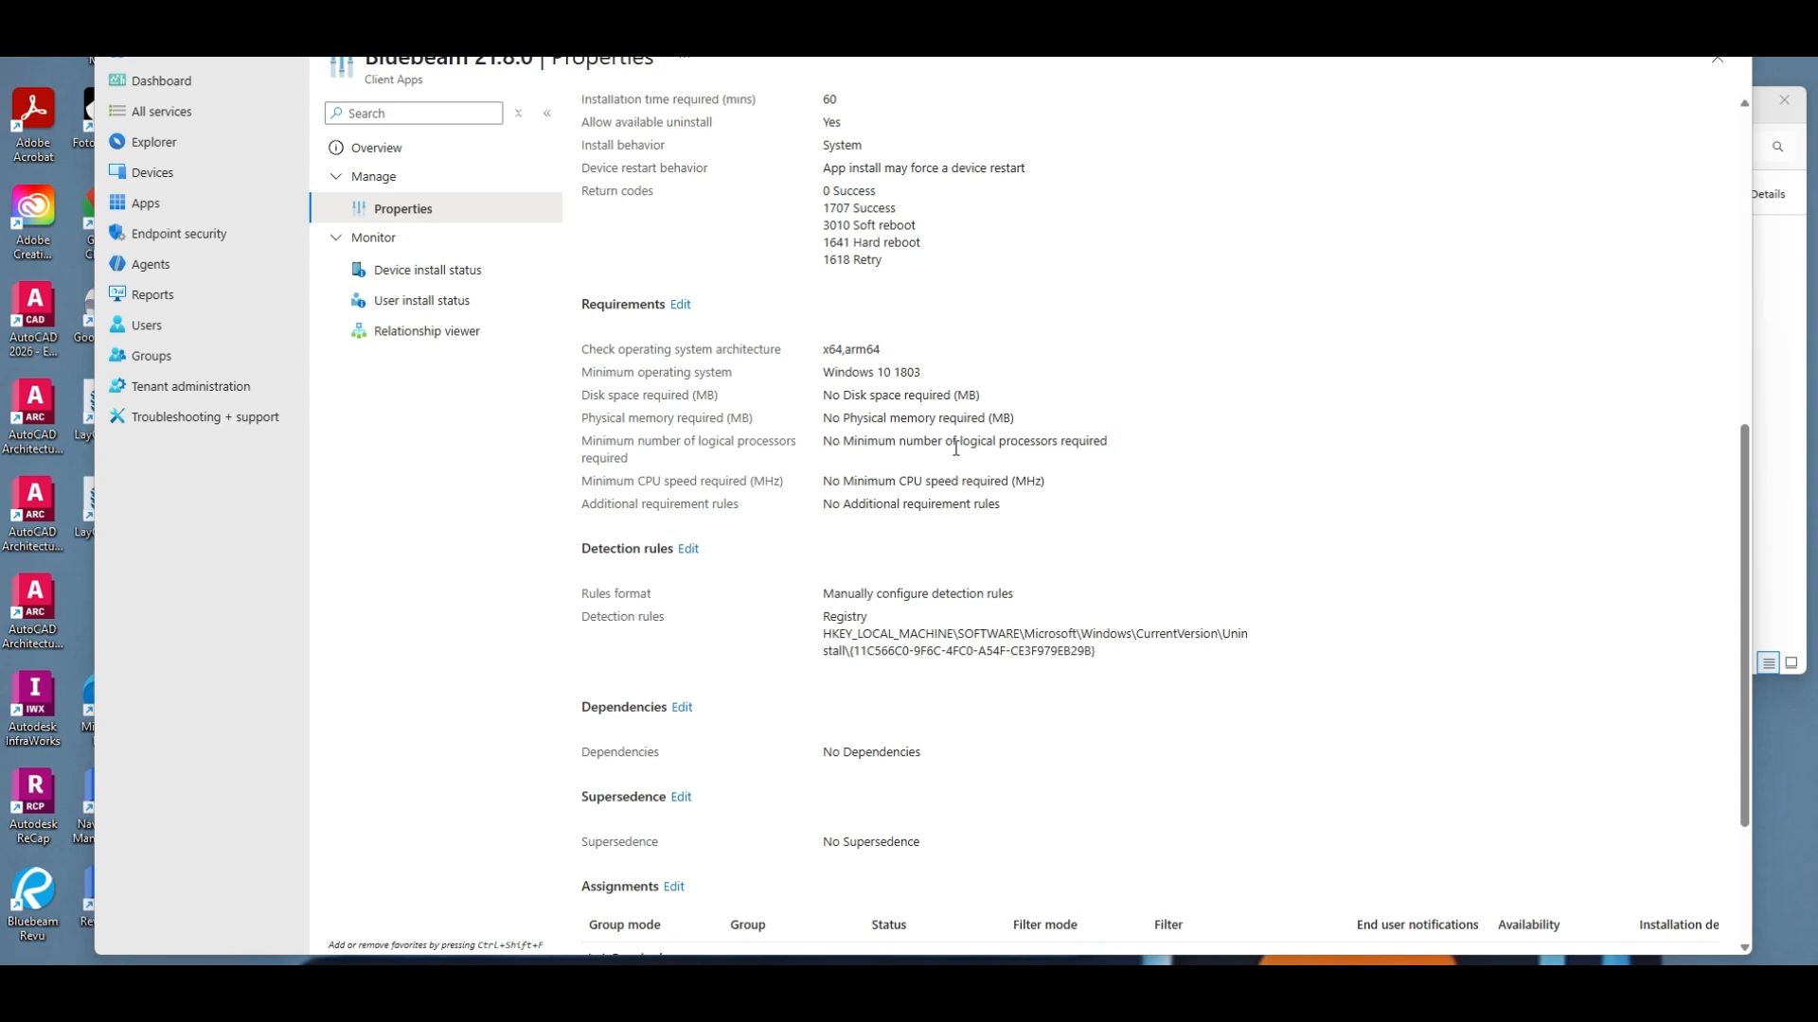
pyautogui.scroll(-1, 956, 448)
pyautogui.scroll(1, 957, 451)
pyautogui.moveTo(1817, 183); pyautogui.dragTo(1221, 184)
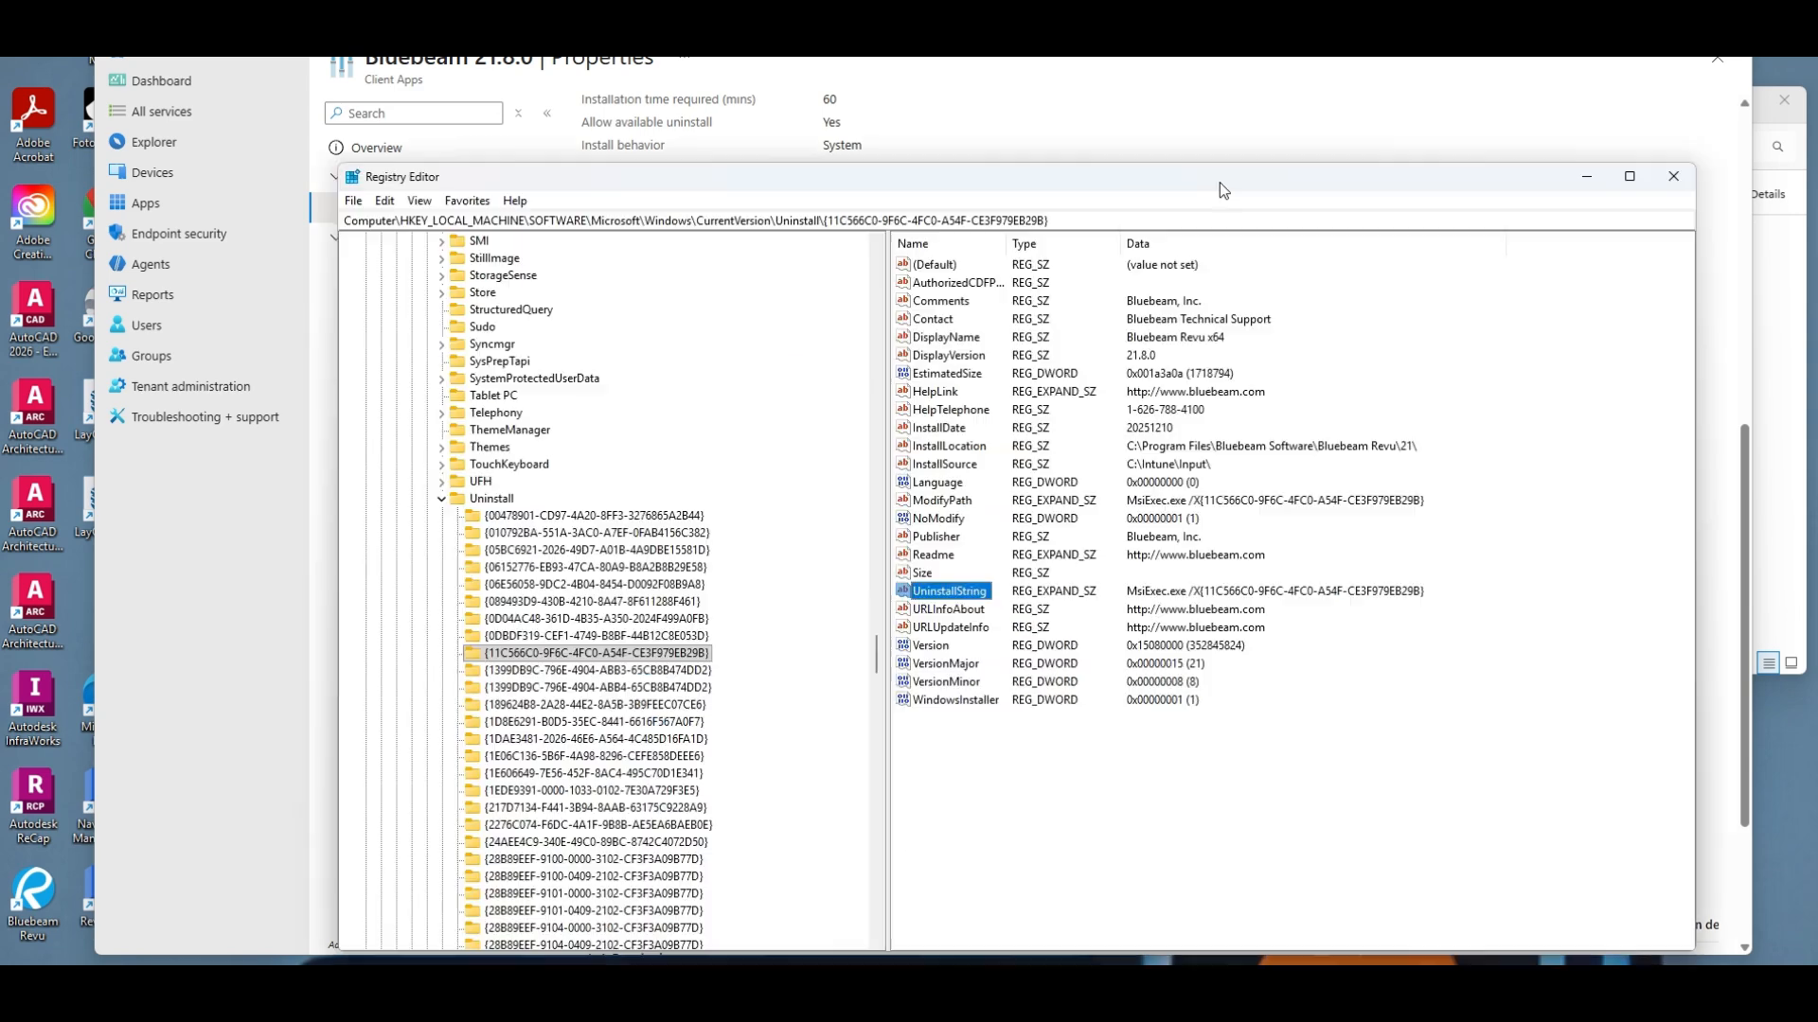
pyautogui.click(954, 363)
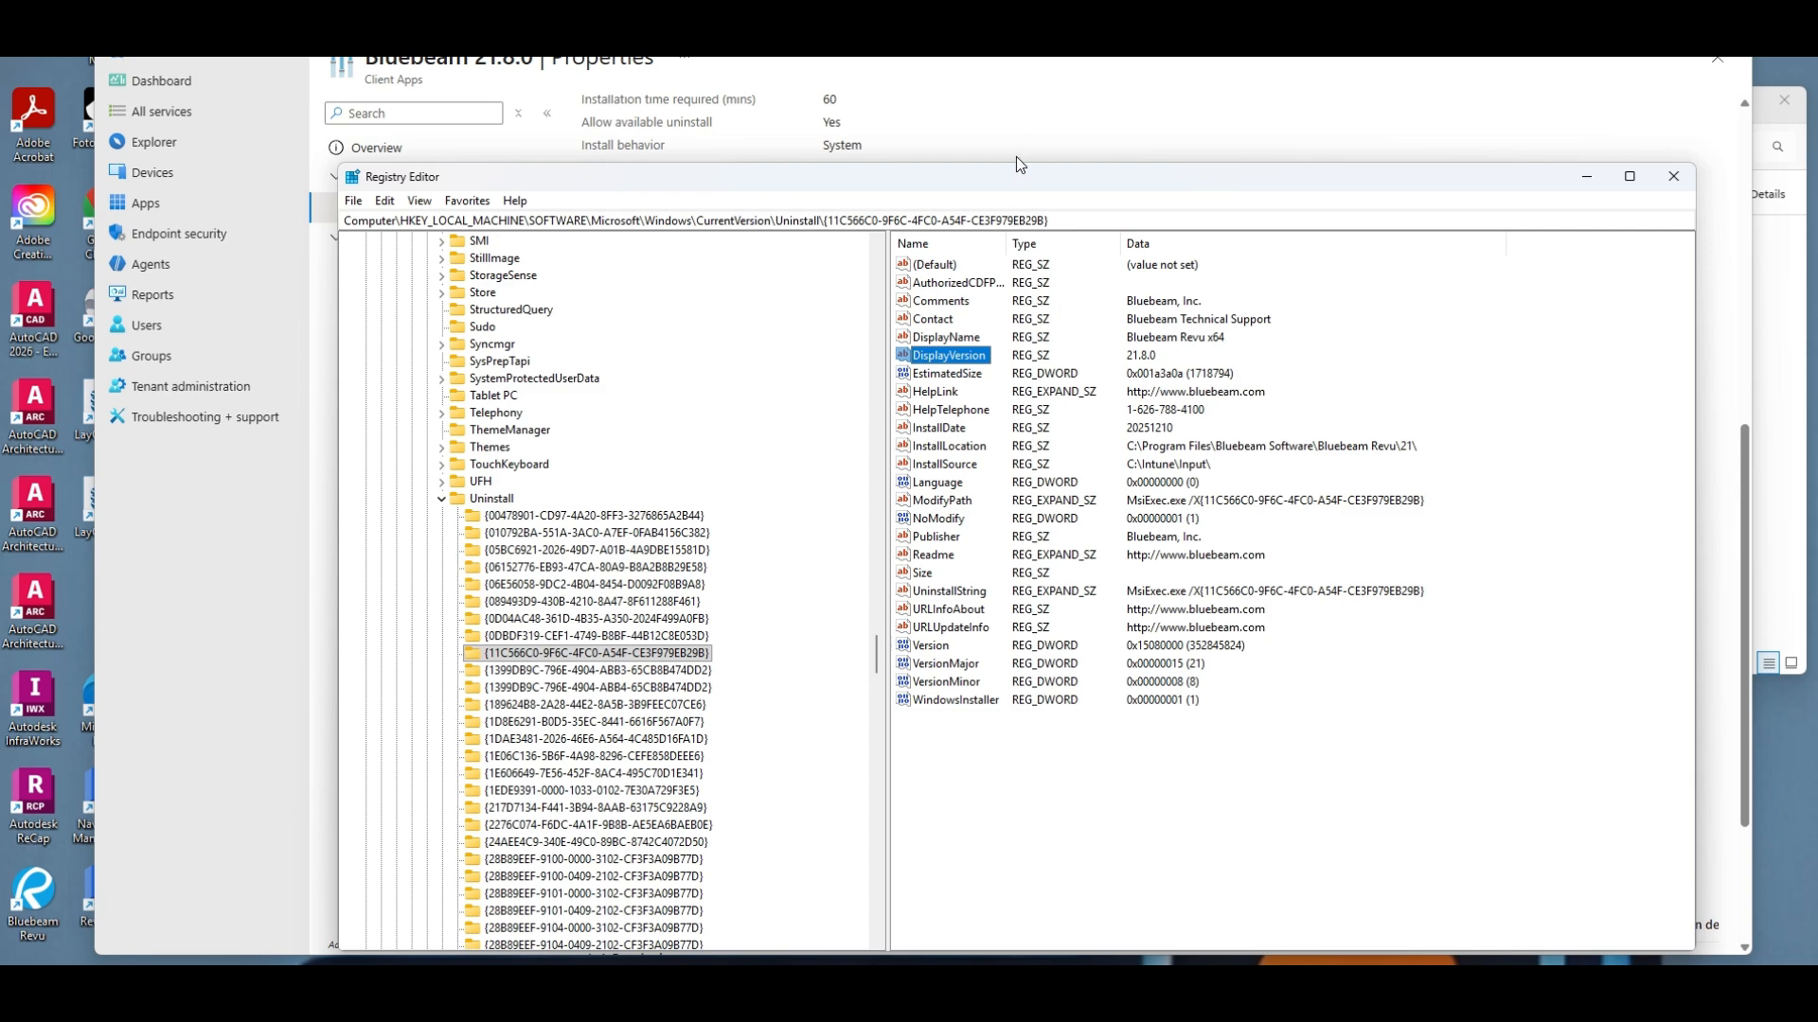
pyautogui.moveTo(1003, 185); pyautogui.dragTo(1817, 203)
# - Open the app's registry detection rule for editing, examine its key path, value name and string comparison settings, and exit without saving
pyautogui.click(690, 550)
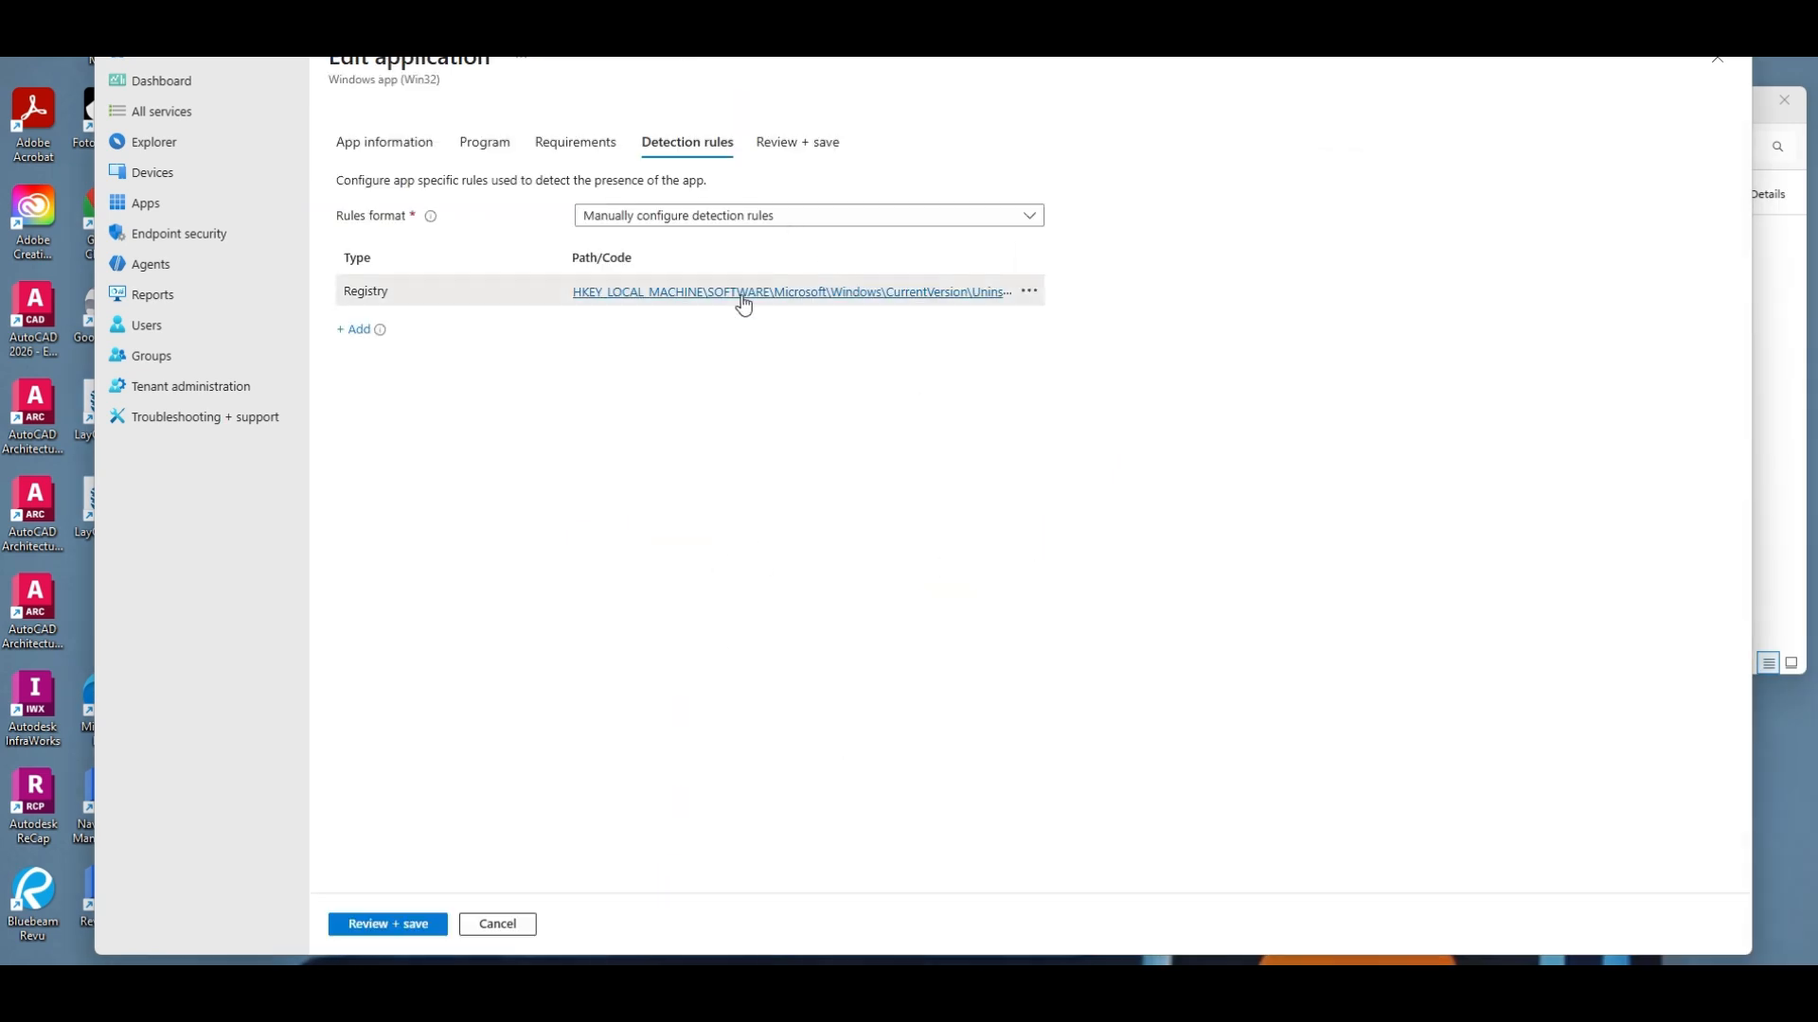
pyautogui.click(742, 295)
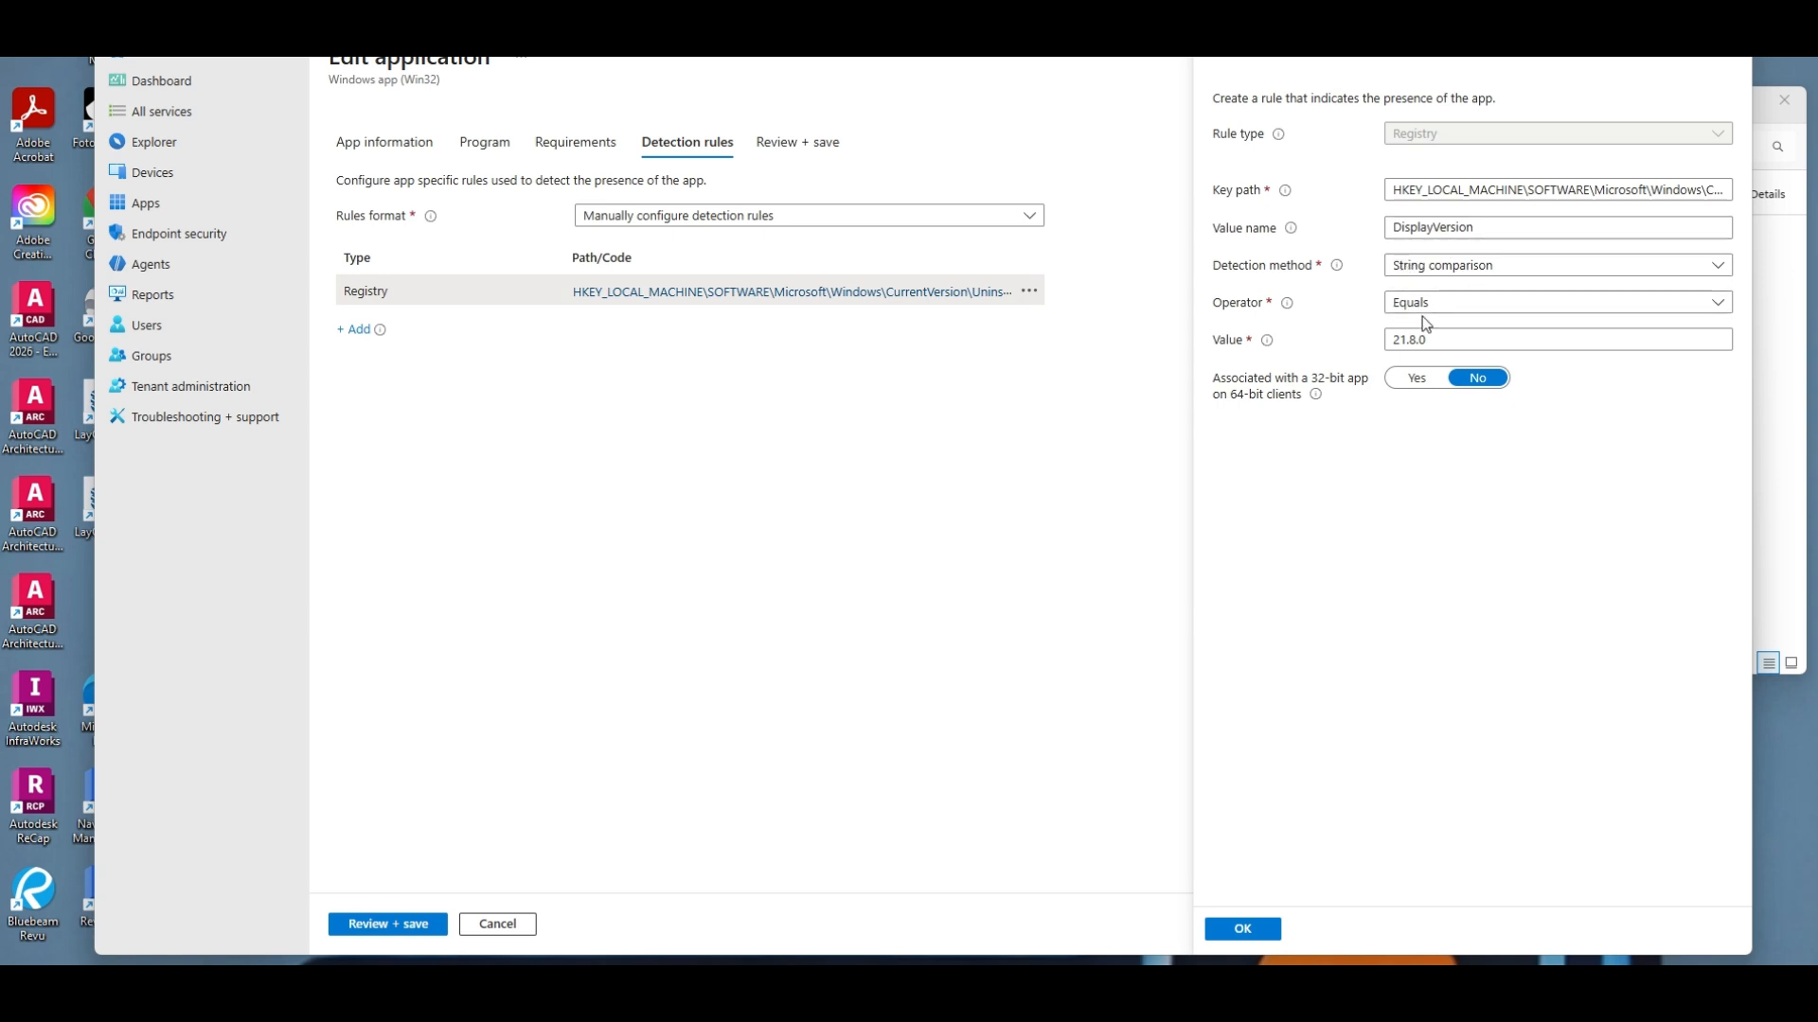
pyautogui.click(1264, 933)
pyautogui.click(494, 929)
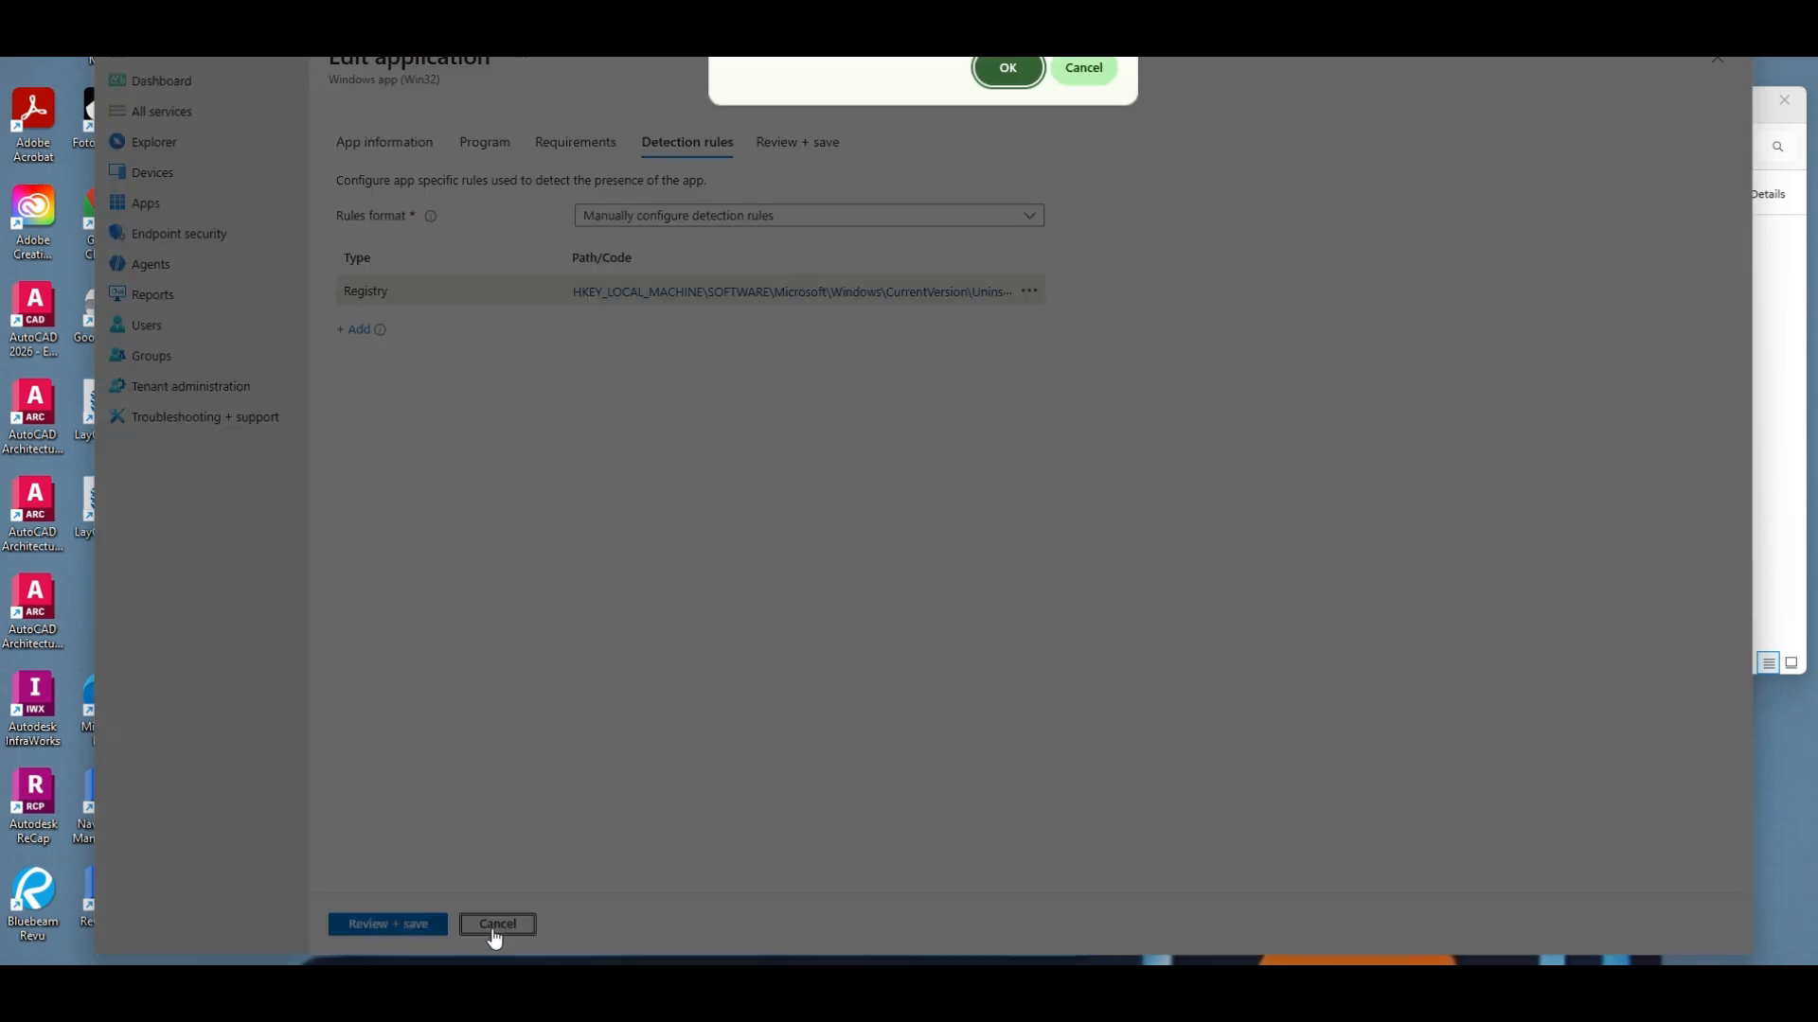
pyautogui.click(1012, 70)
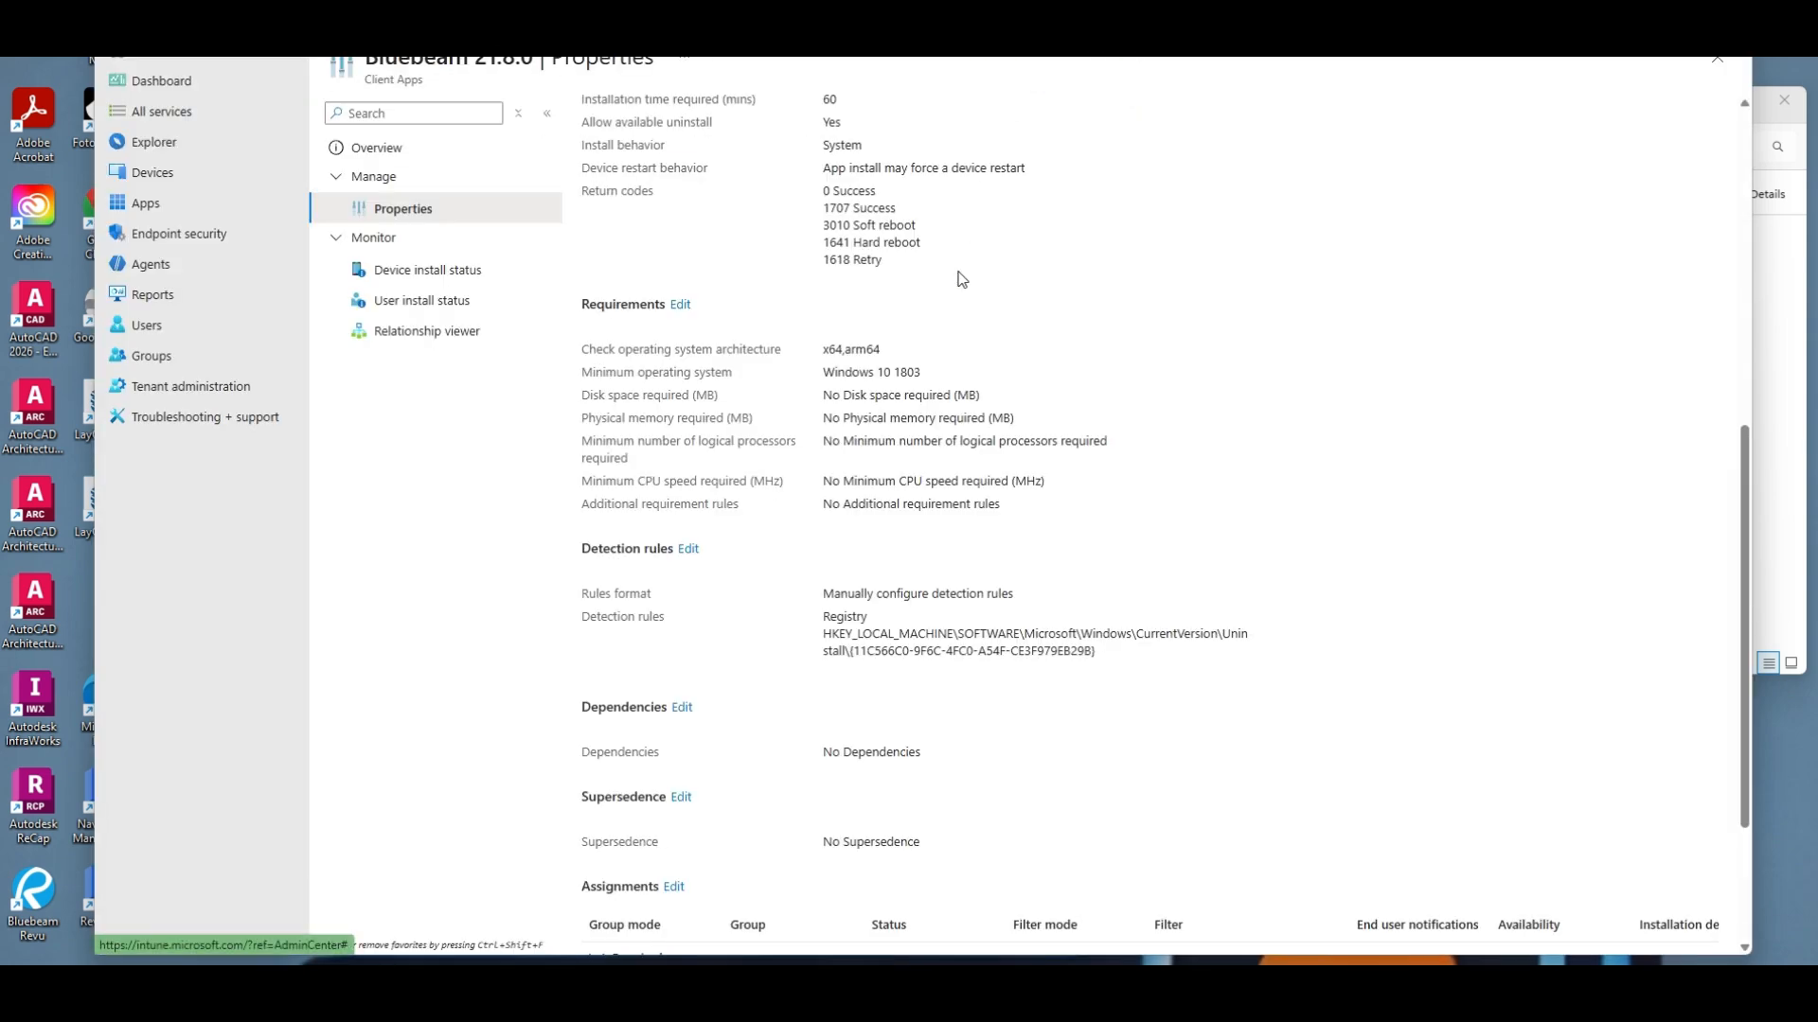
# - Review the app's assignments and examine the availability settings of the required All devices assignment, leaving the assignments editor without saving
pyautogui.scroll(-2, 962, 278)
pyautogui.scroll(2, 966, 284)
pyautogui.scroll(-1, 975, 296)
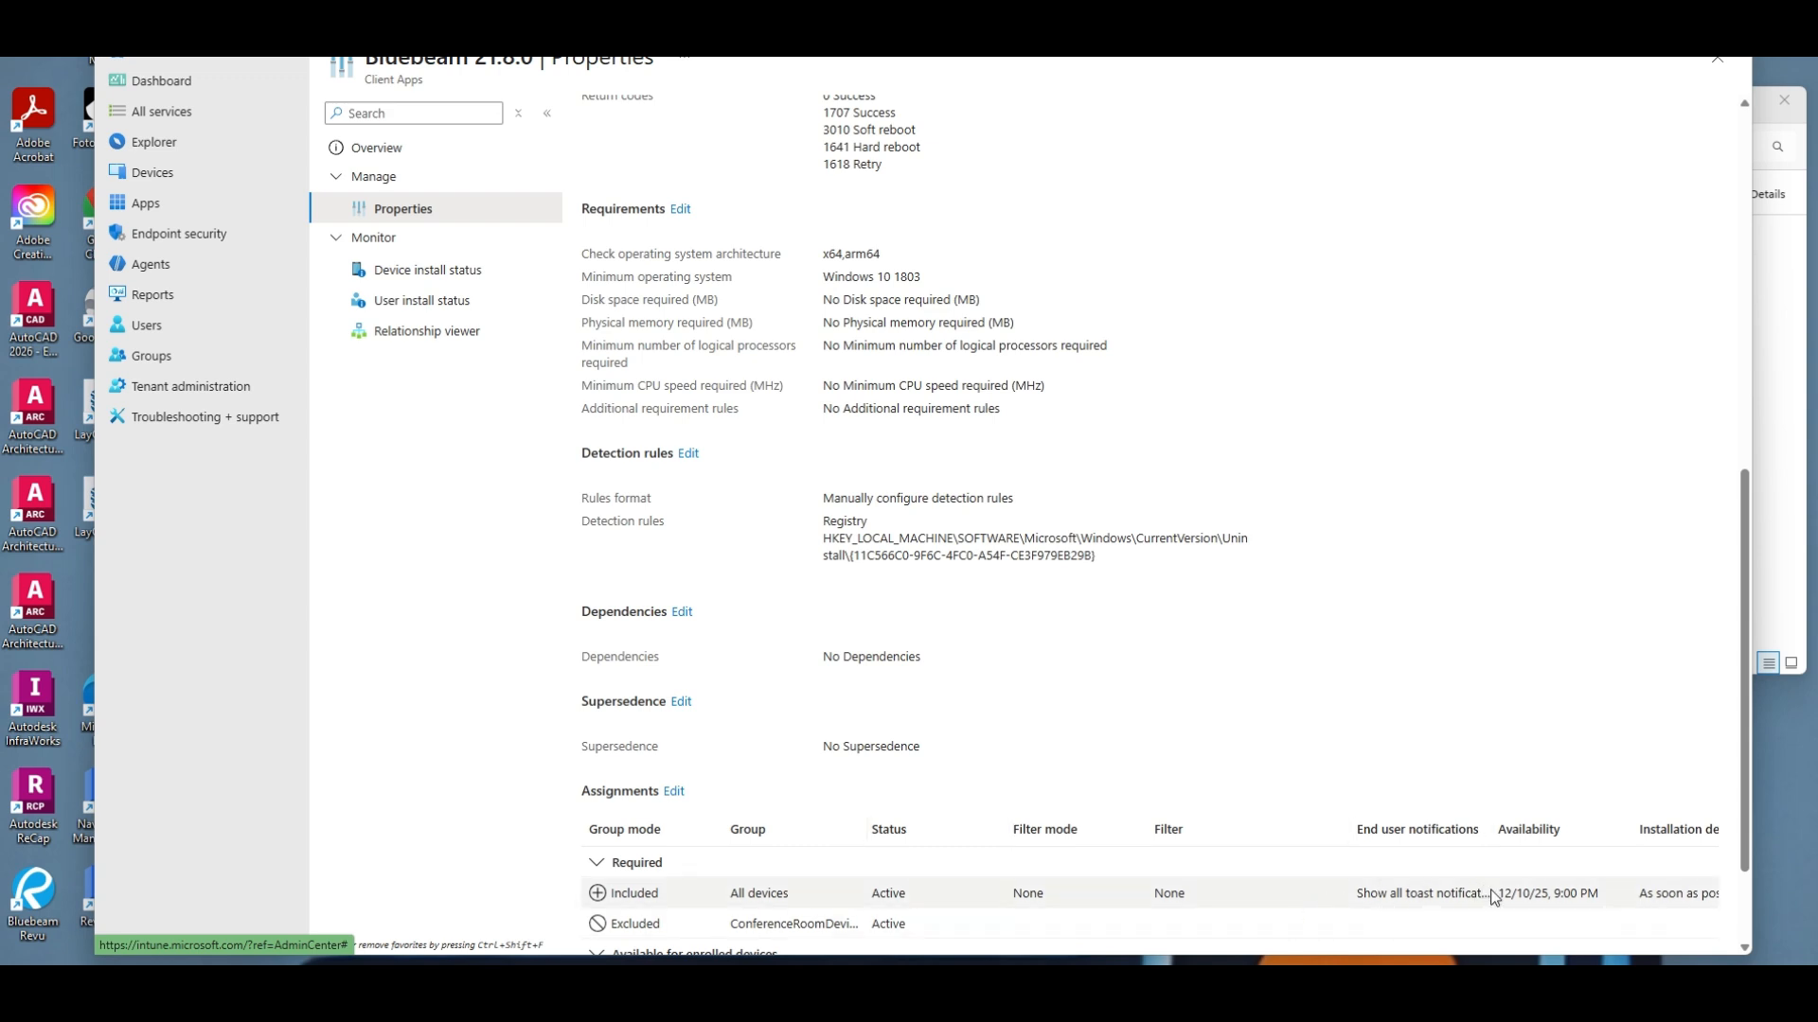
pyautogui.click(671, 792)
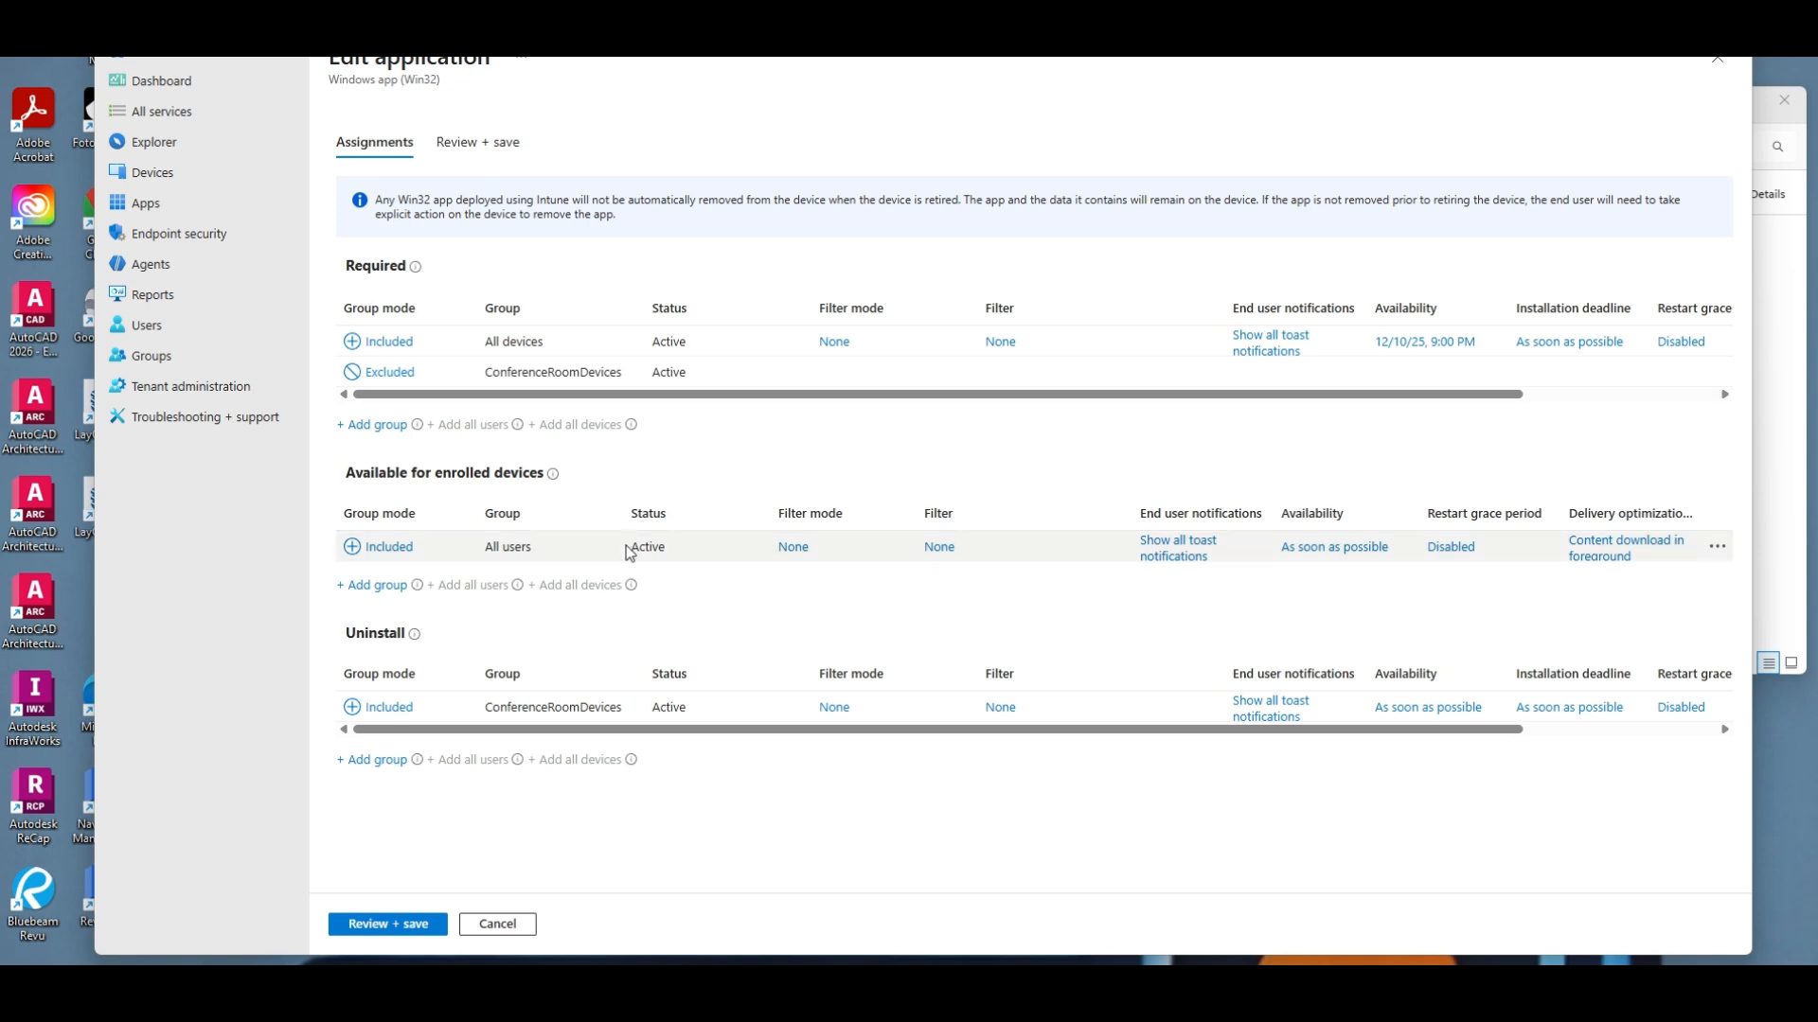
pyautogui.click(1417, 355)
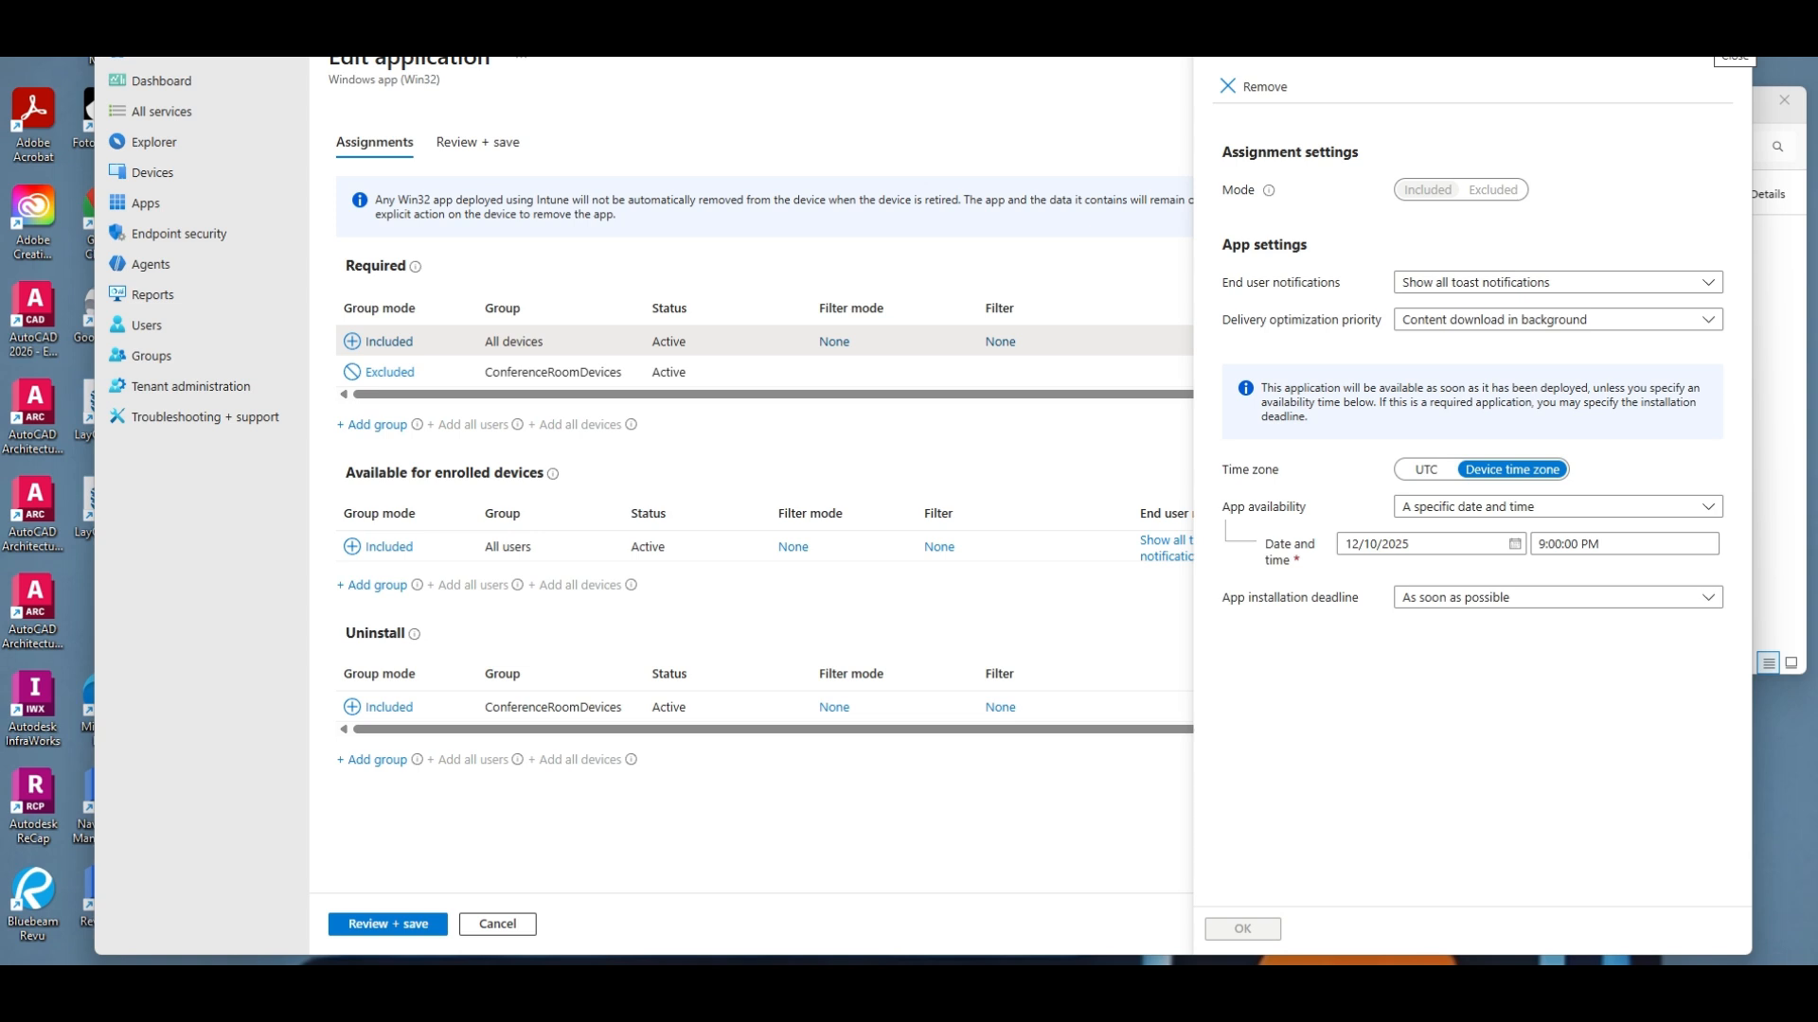
pyautogui.click(1718, 38)
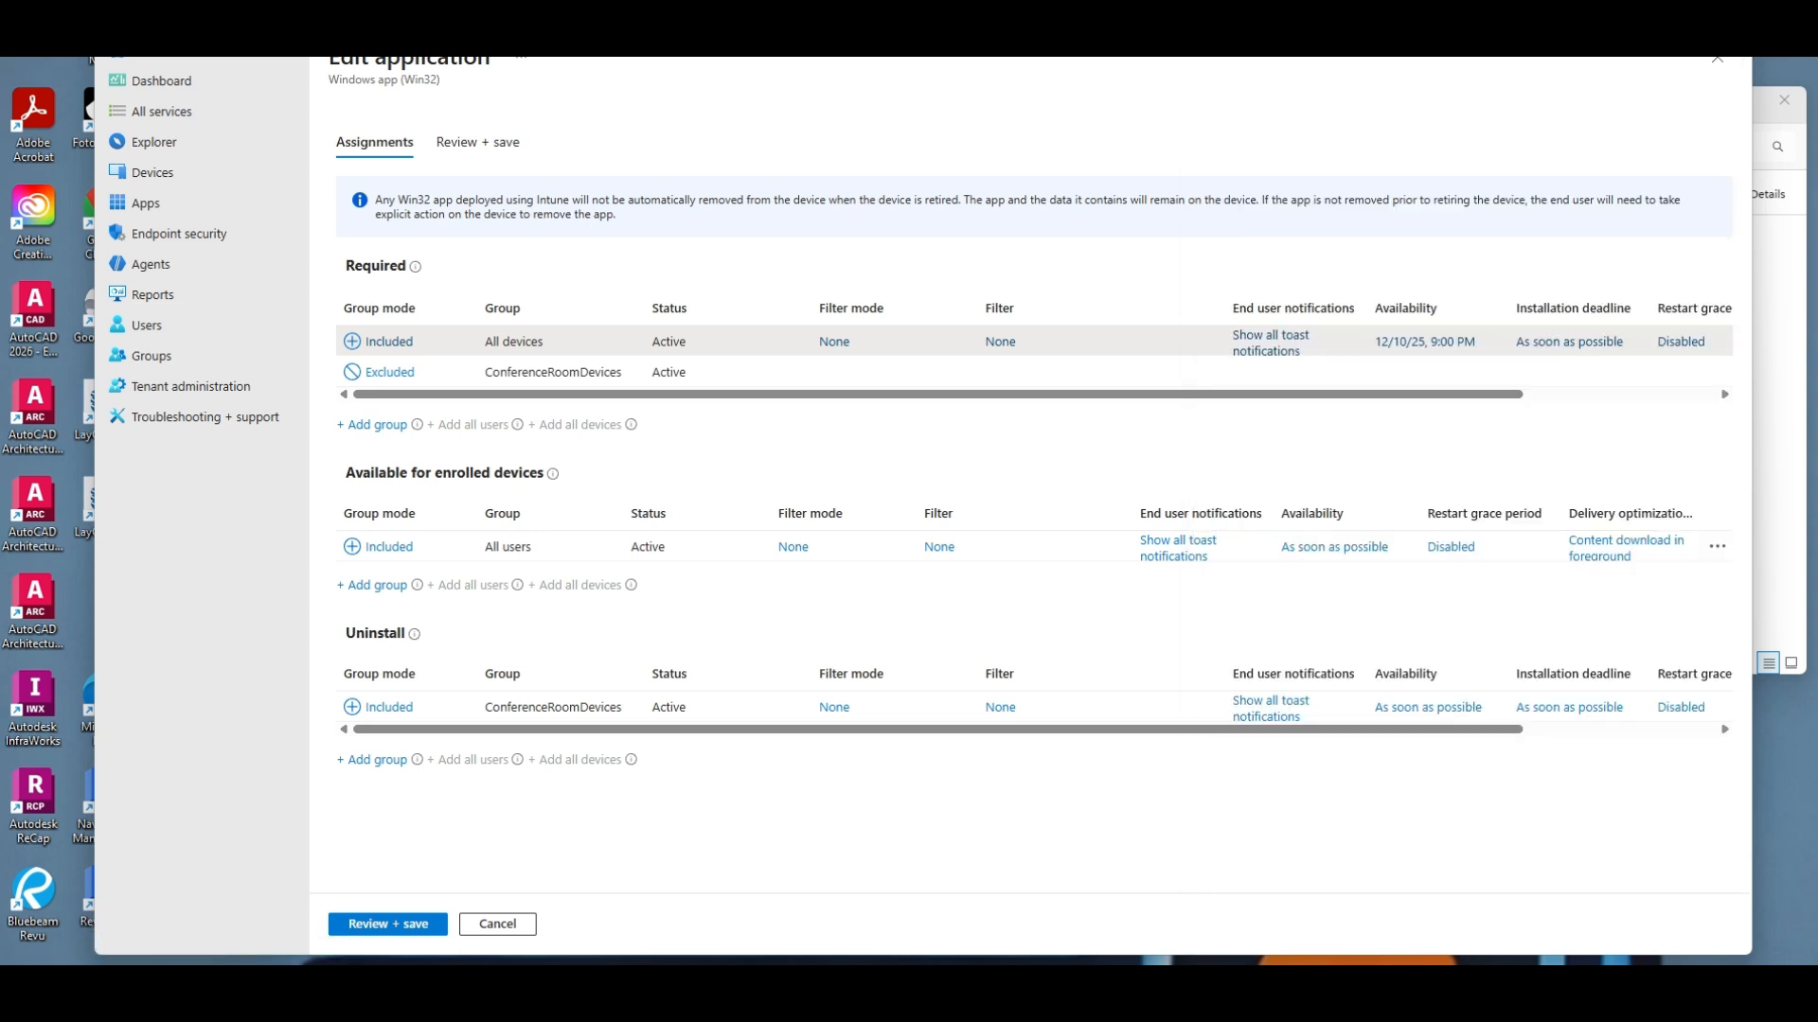
pyautogui.click(497, 924)
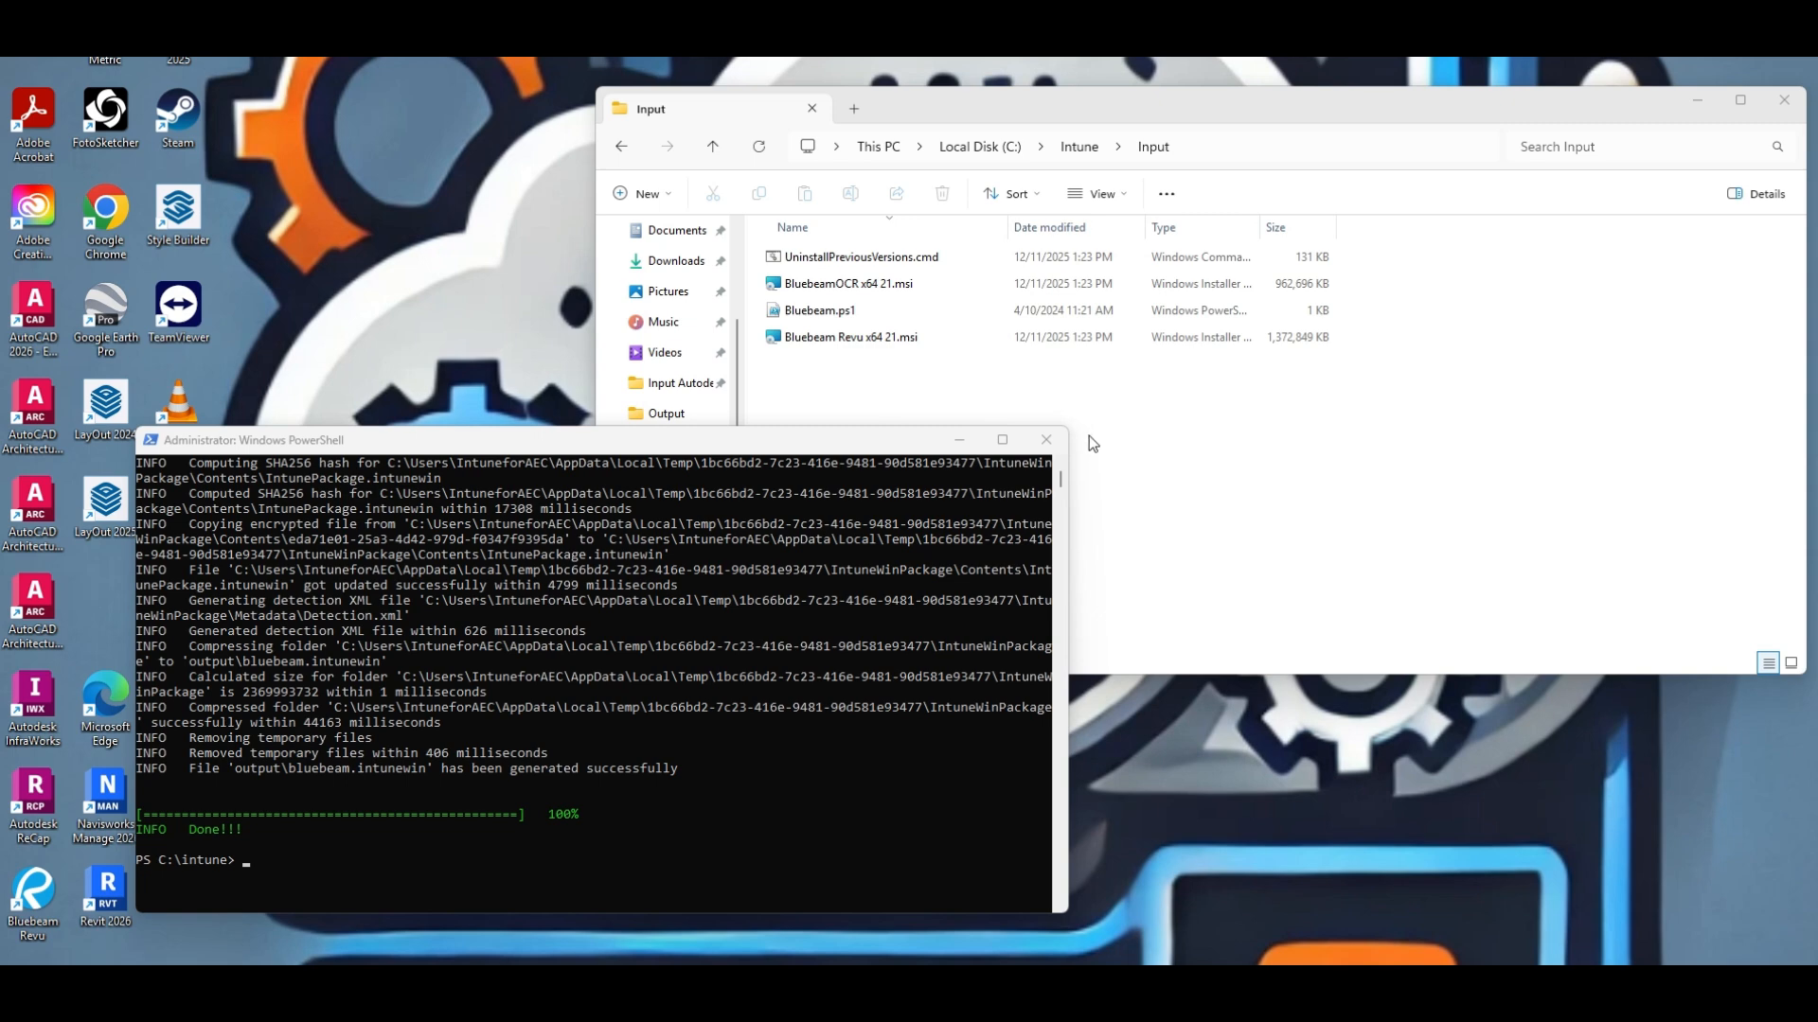
pyautogui.moveTo(1154, 101); pyautogui.dragTo(863, 92)
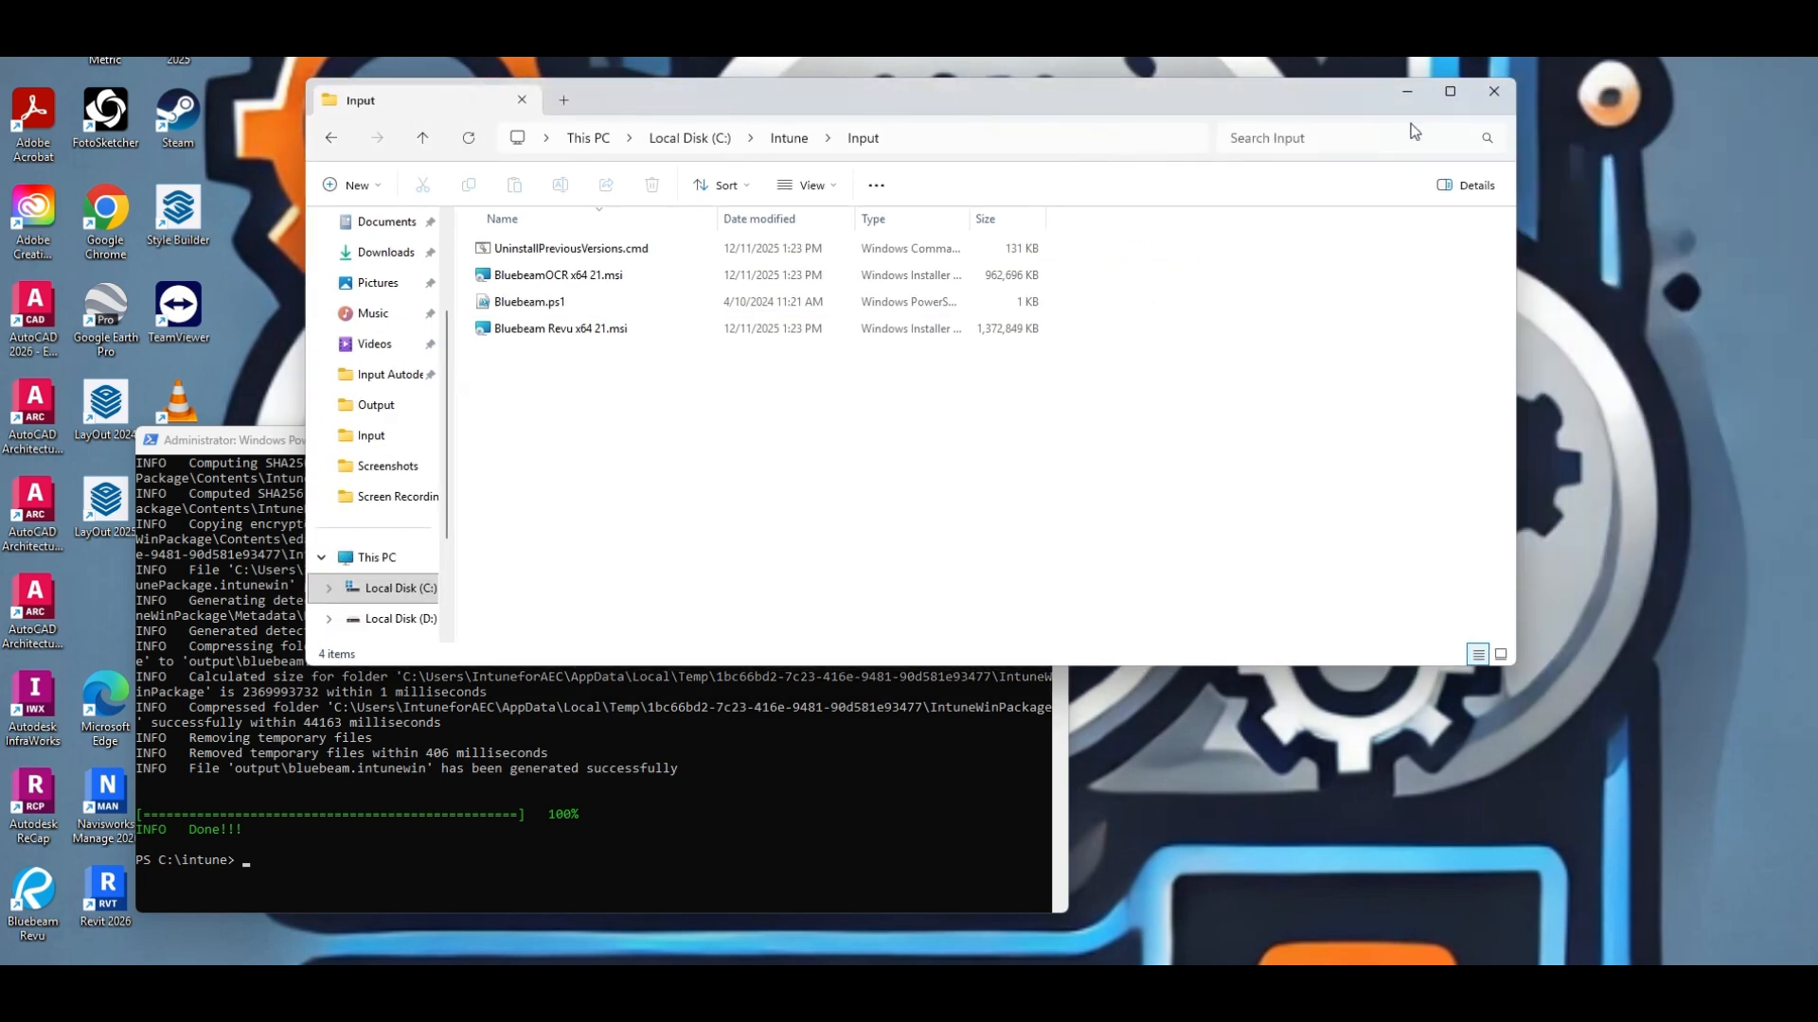